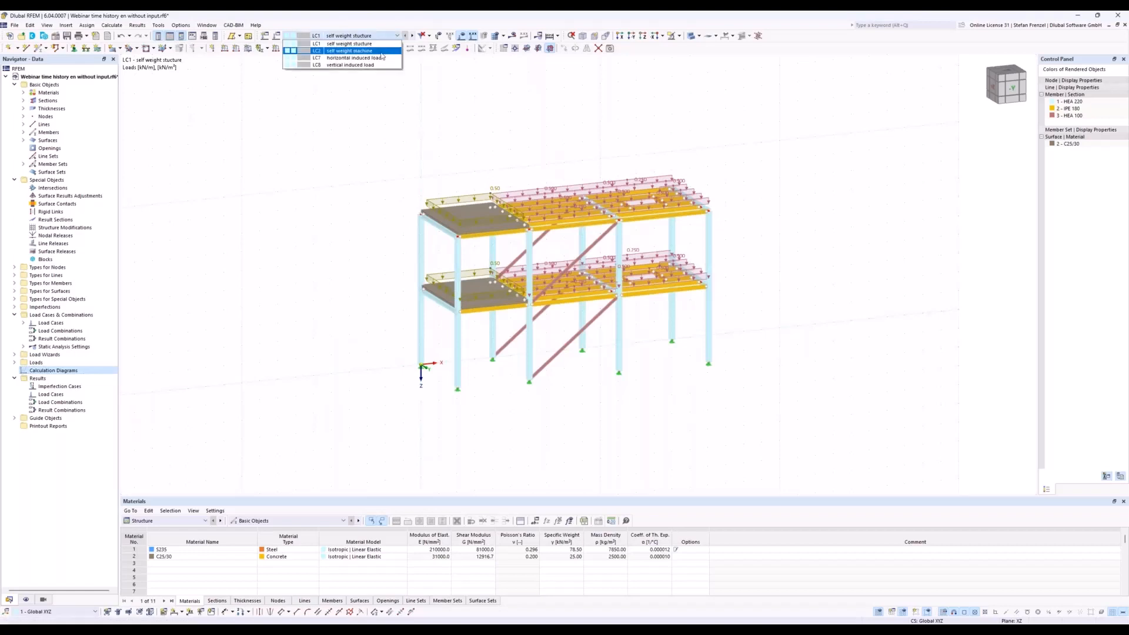
# - Review the loads of the self weight machine, vertical induced load and horizontal induced load cases on the model
pyautogui.click(382, 51)
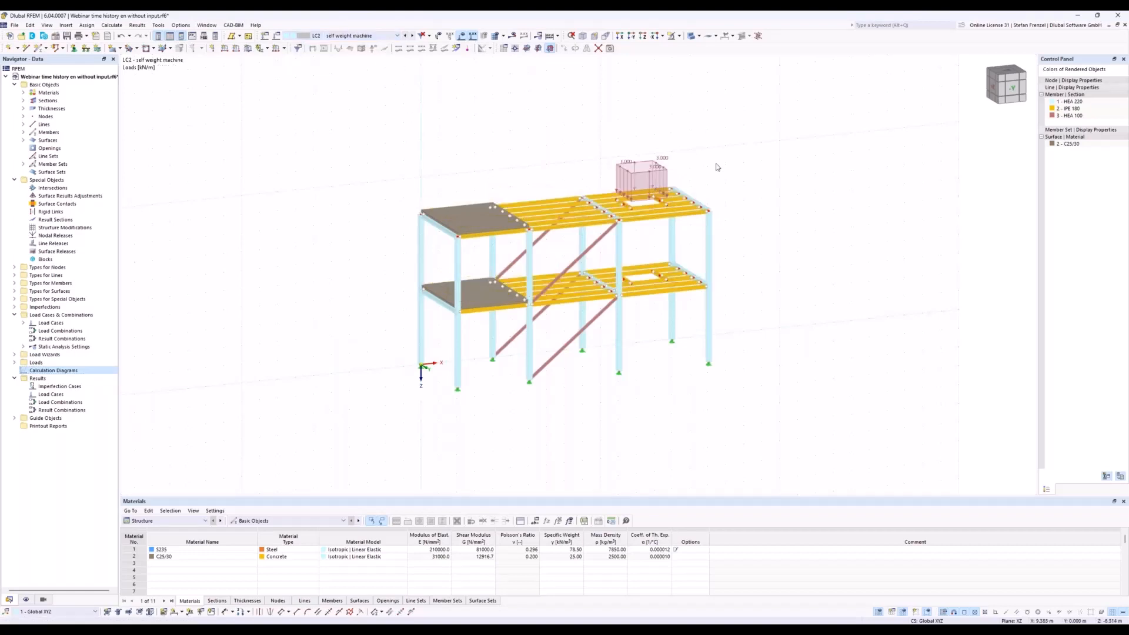
pyautogui.click(396, 36)
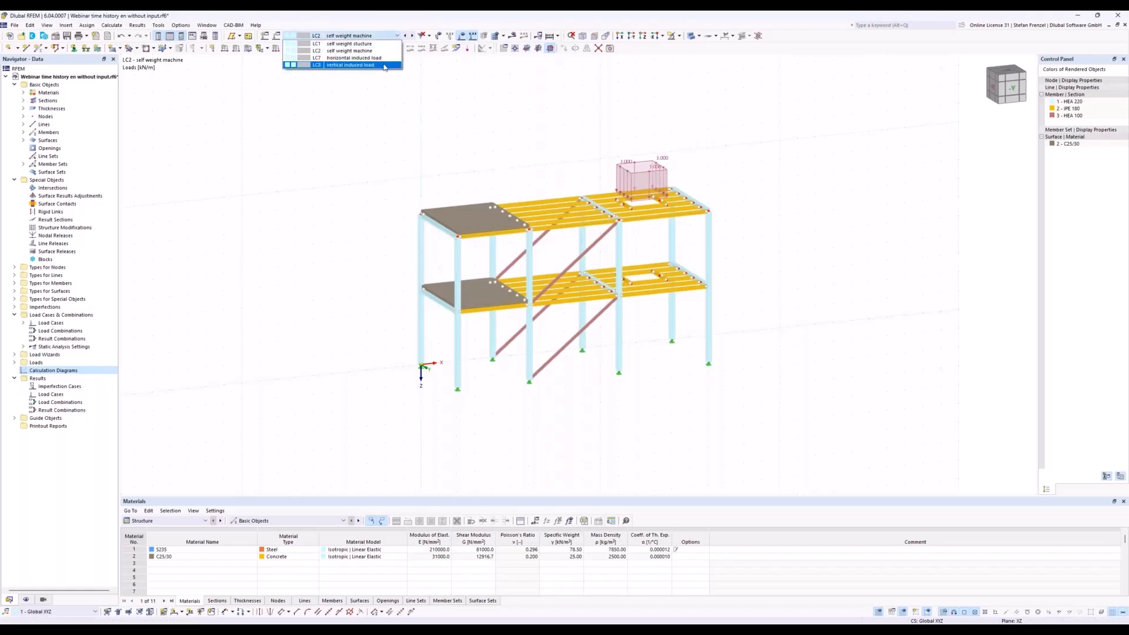
pyautogui.click(384, 64)
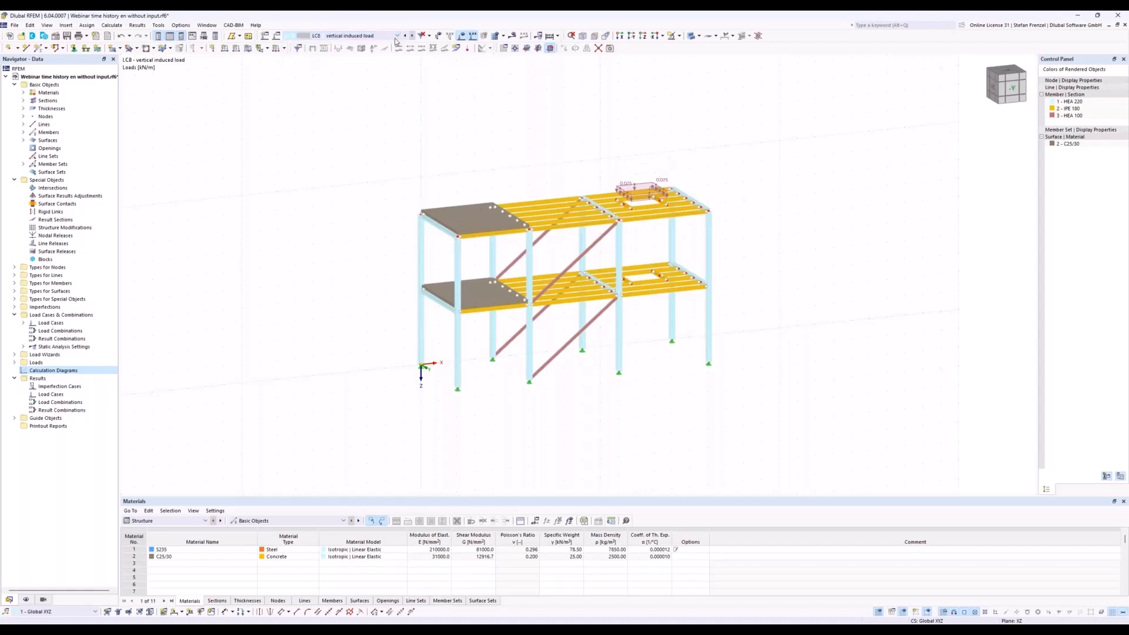
pyautogui.click(396, 35)
pyautogui.click(391, 58)
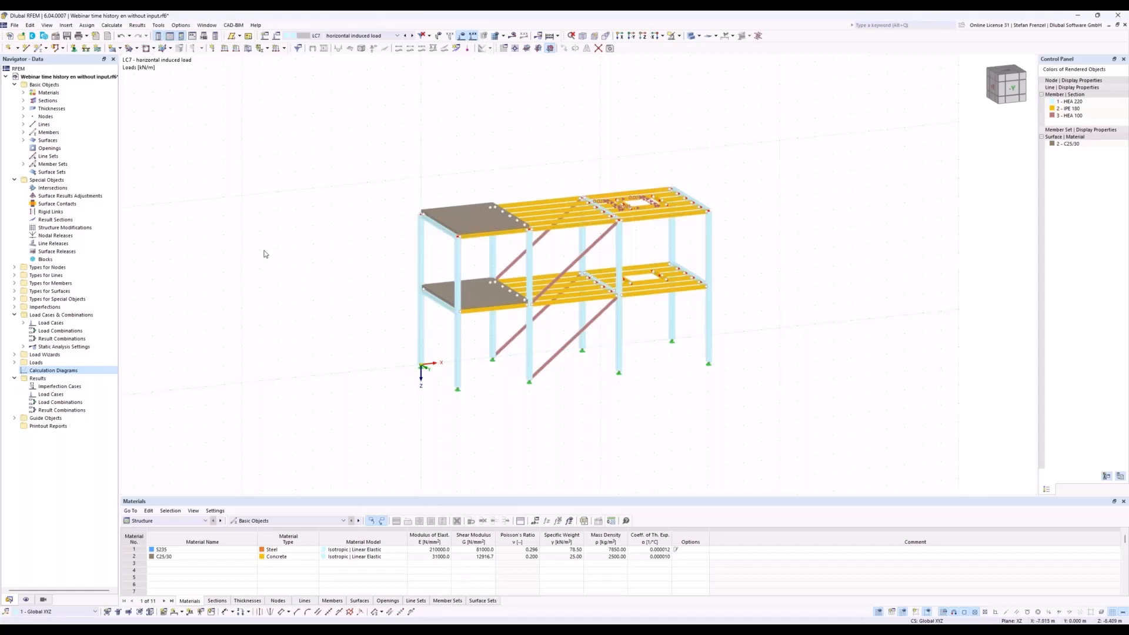
# - Activate the Modal Analysis and Time History Analysis add-ons in the model's base data
pyautogui.rightClick(64, 83)
pyautogui.press('Escape')
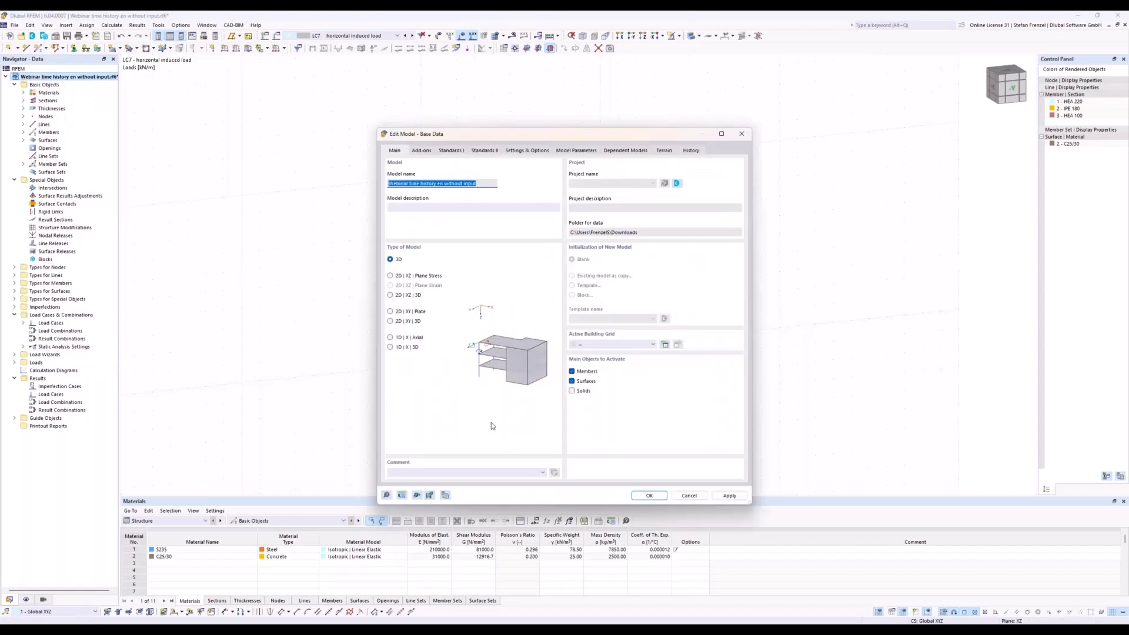
pyautogui.click(424, 152)
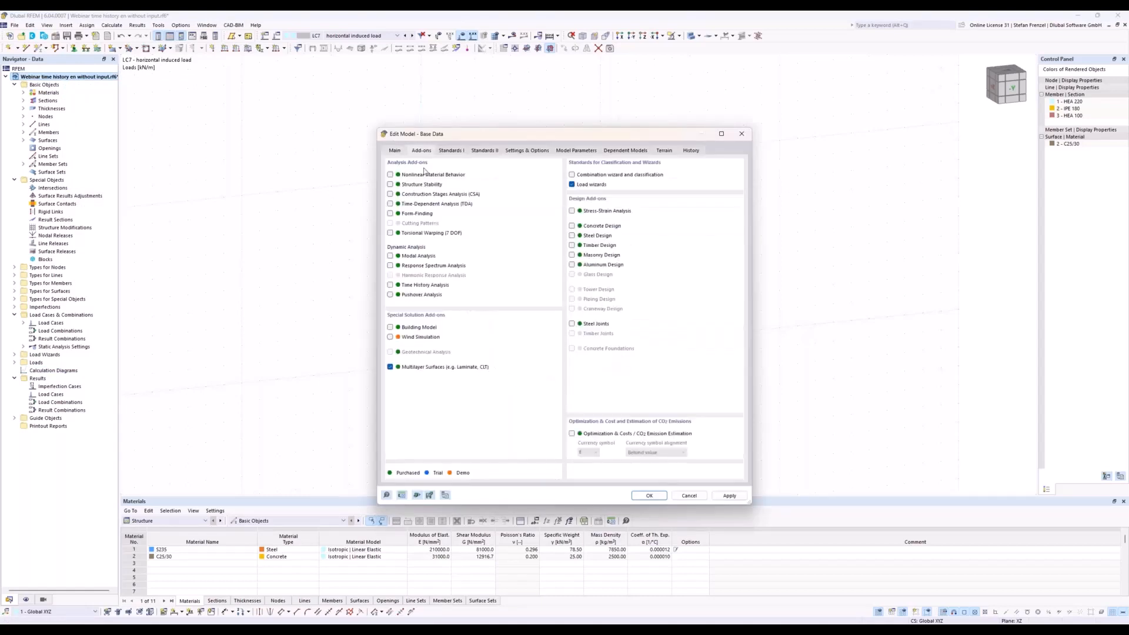
pyautogui.click(389, 256)
pyautogui.click(390, 285)
pyautogui.click(662, 498)
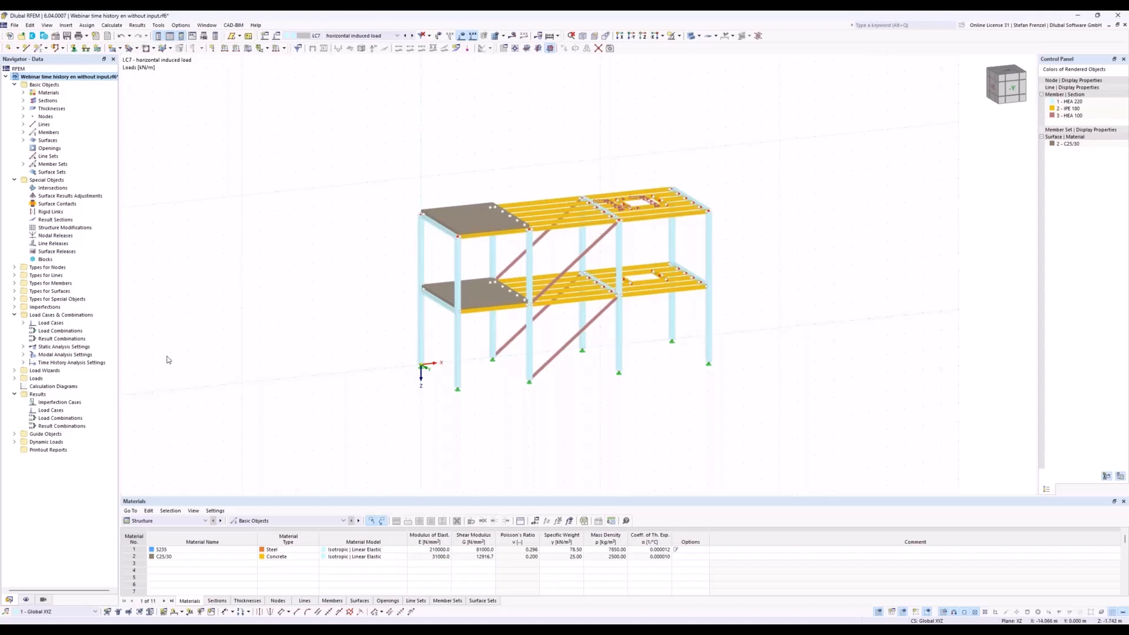
# - Create a load combination of LC1 self weight structure and LC2 self weight machine, each with factor 1.00
pyautogui.click(22, 323)
pyautogui.rightClick(51, 323)
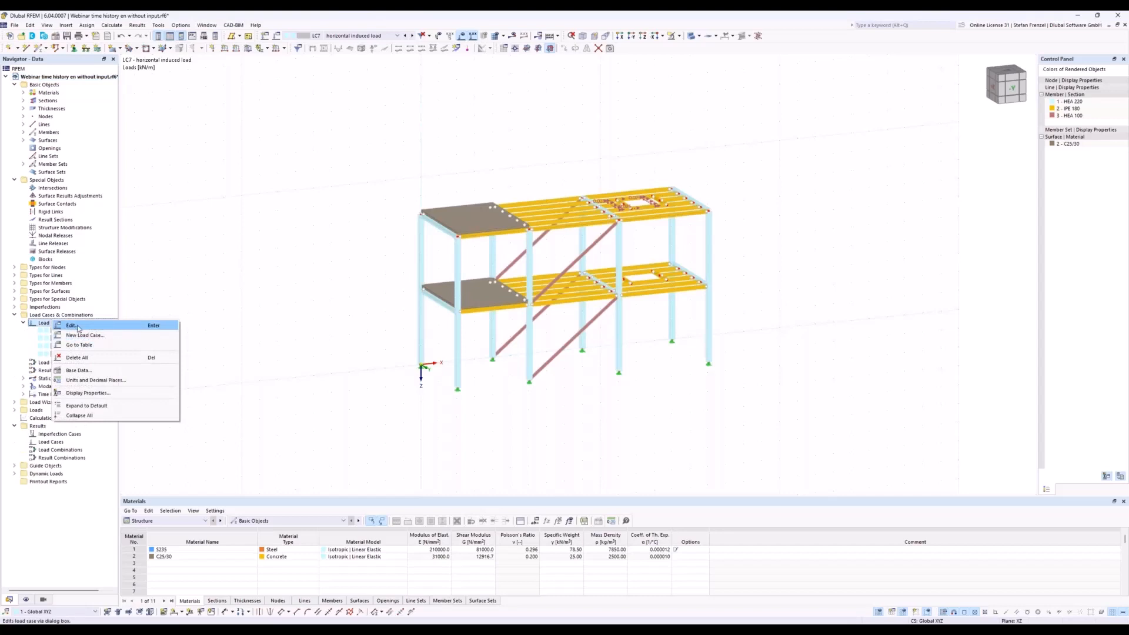
pyautogui.click(71, 326)
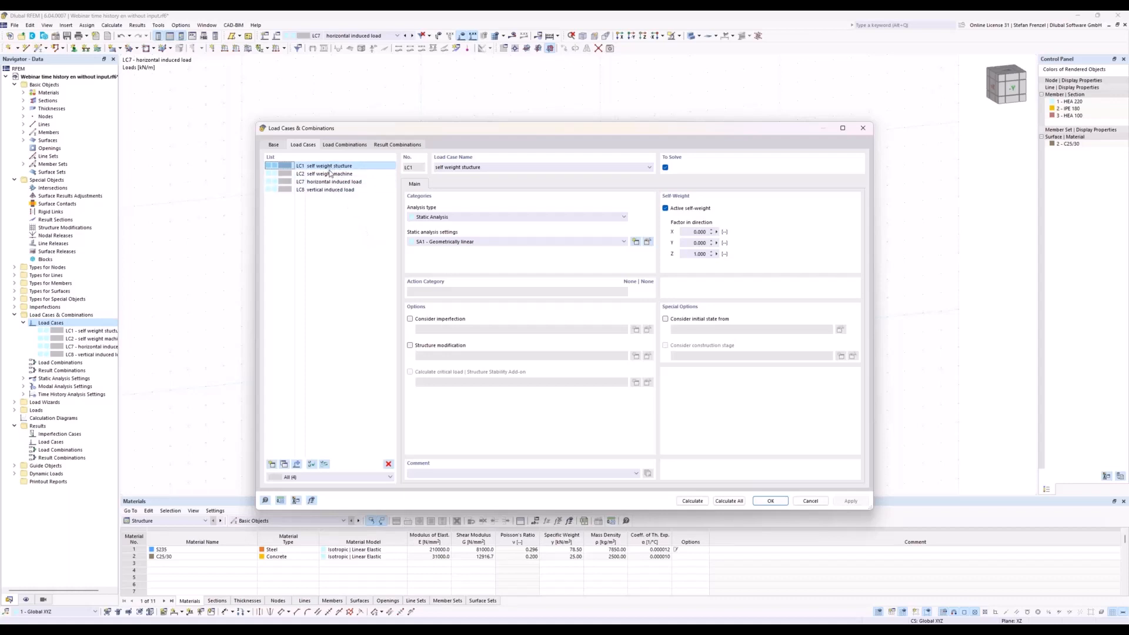
pyautogui.click(345, 146)
pyautogui.click(273, 465)
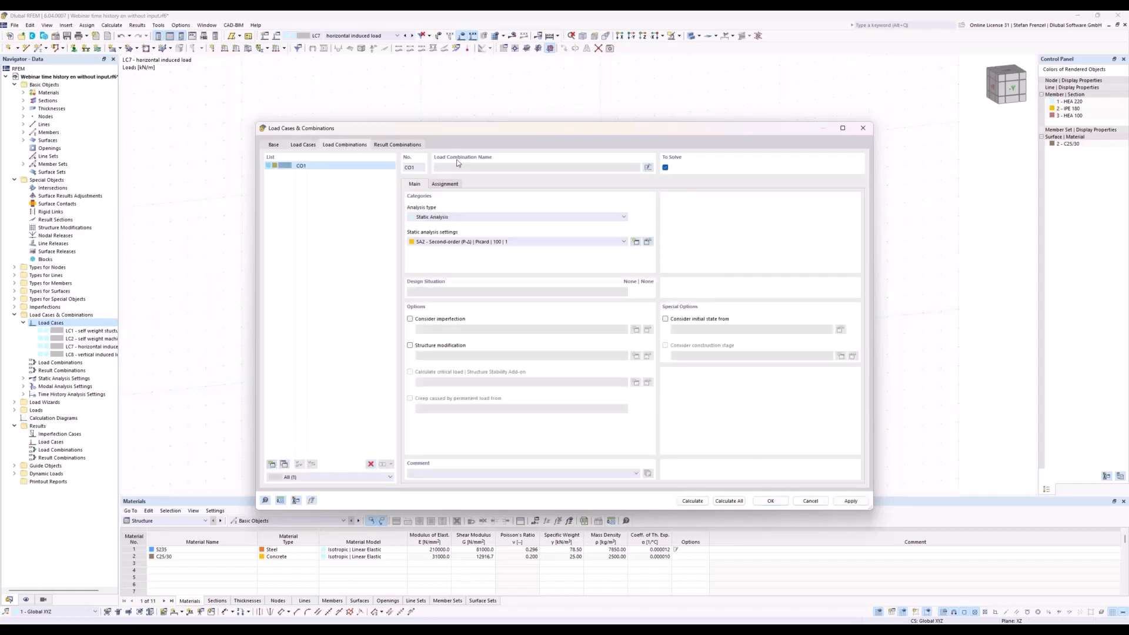
pyautogui.click(446, 184)
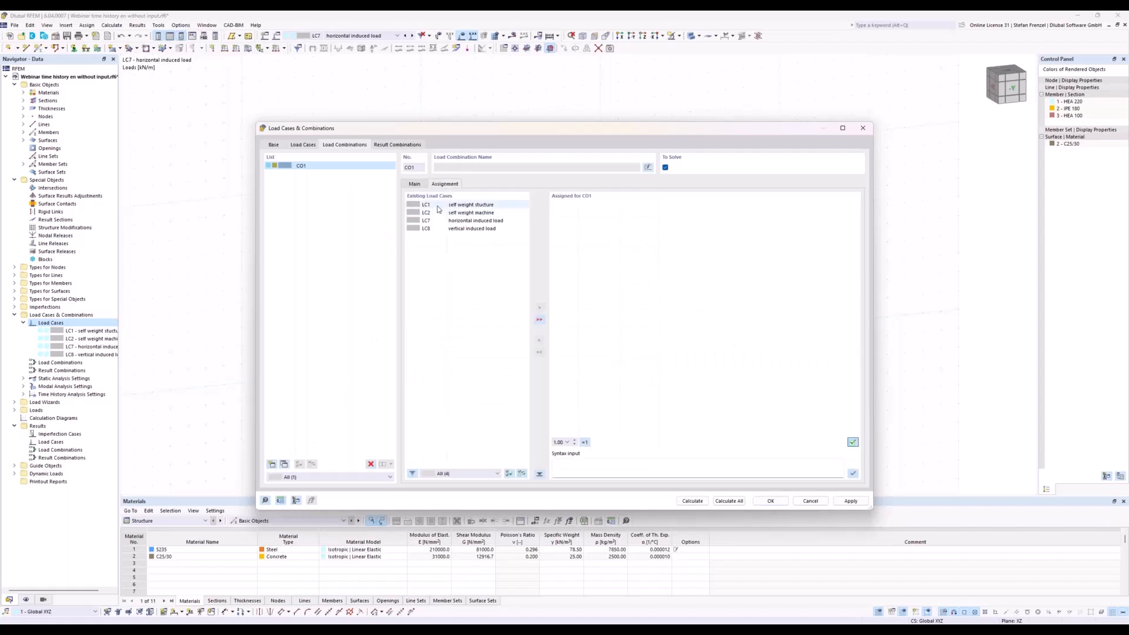
pyautogui.doubleClick(438, 205)
pyautogui.doubleClick(435, 213)
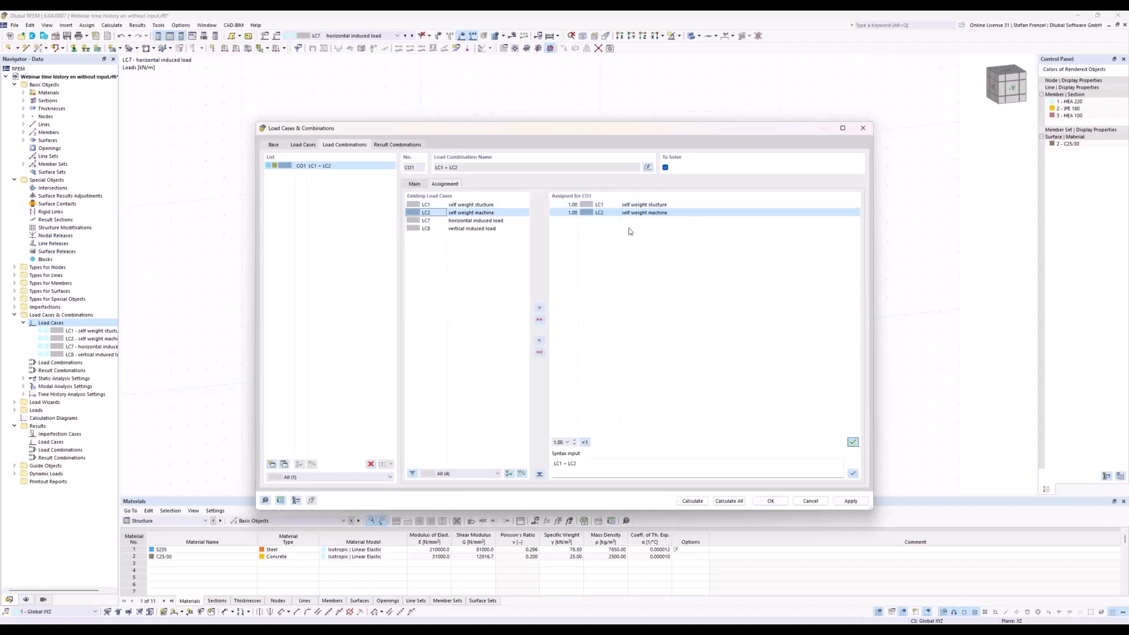
pyautogui.moveTo(601, 135); pyautogui.dragTo(635, 328)
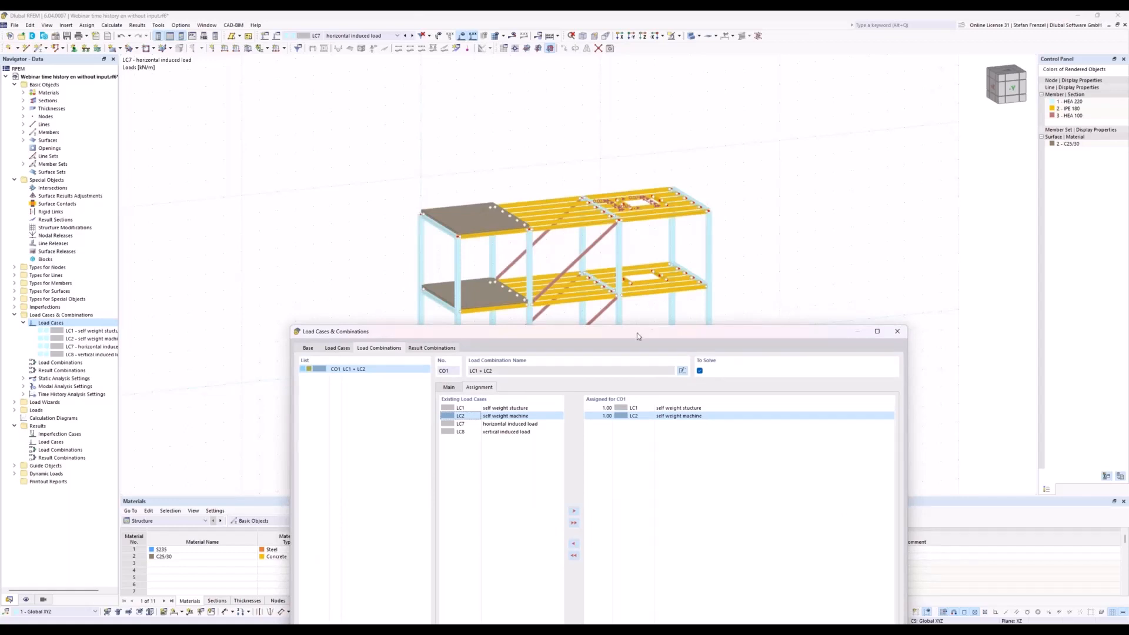
pyautogui.moveTo(636, 333); pyautogui.dragTo(600, 83)
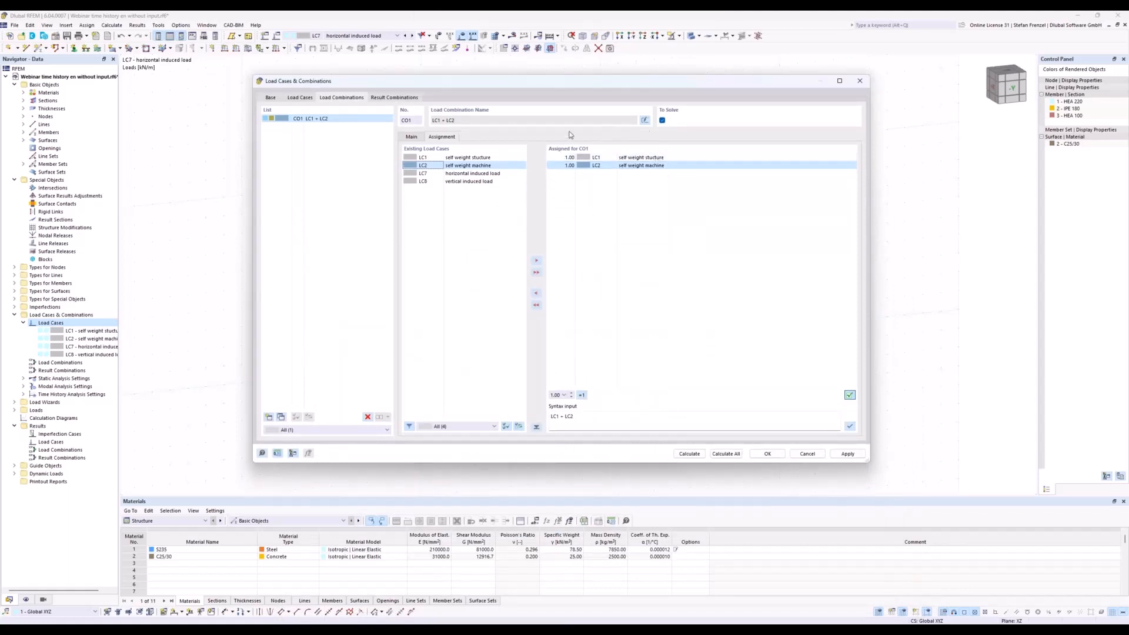
pyautogui.click(411, 136)
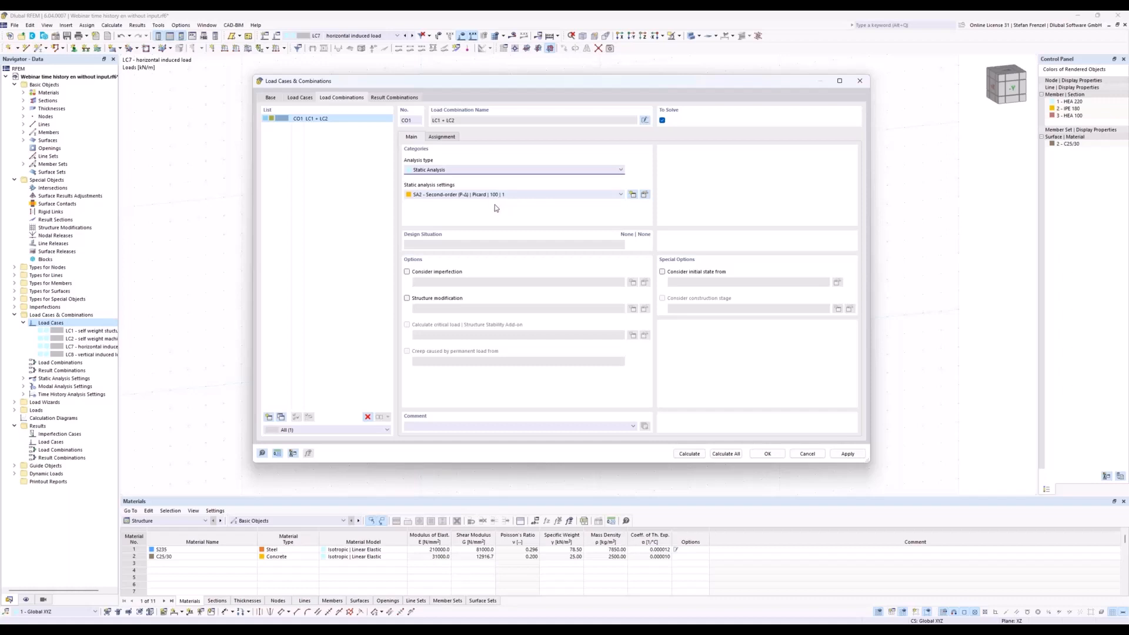
# - Add a load case with analysis type Modal Analysis that imports its masses only from load combination CO1
pyautogui.click(300, 97)
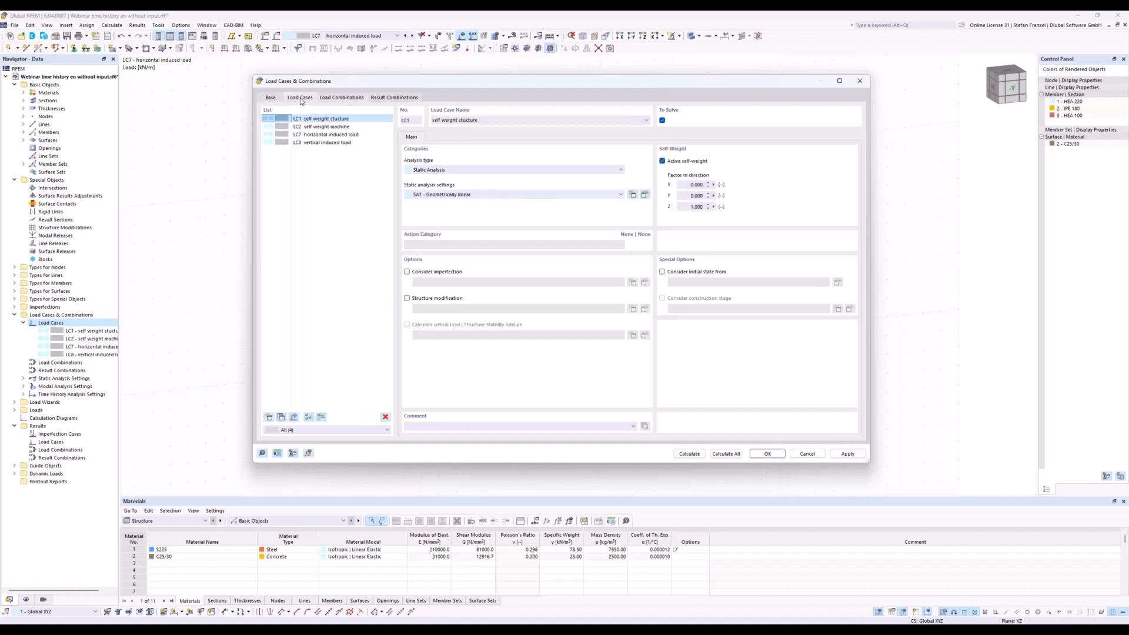
pyautogui.click(272, 418)
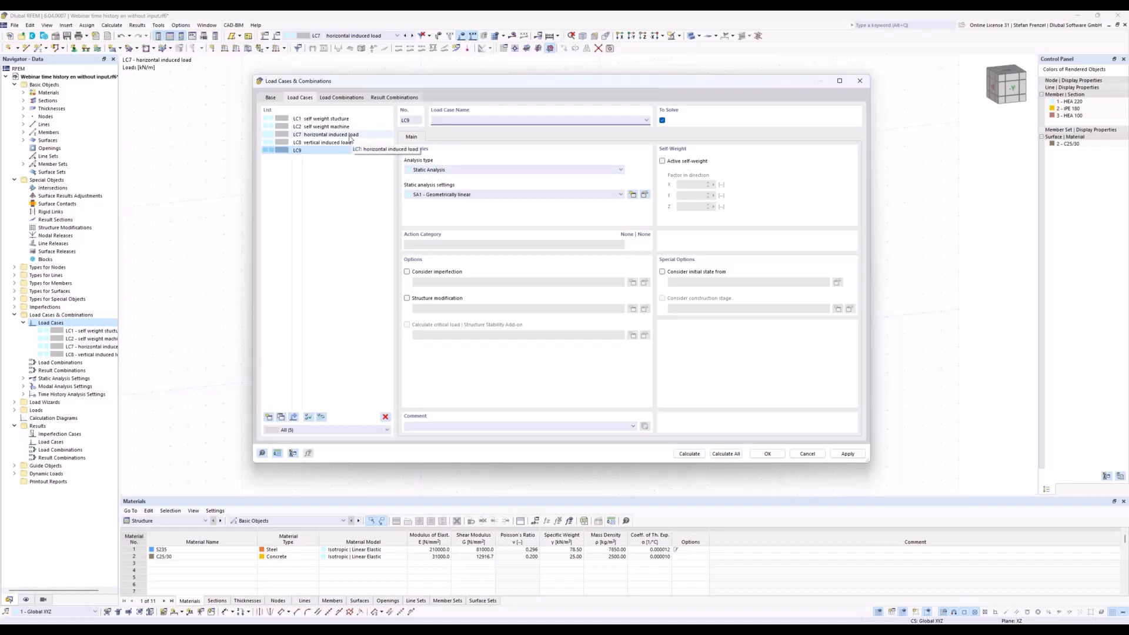
pyautogui.click(456, 170)
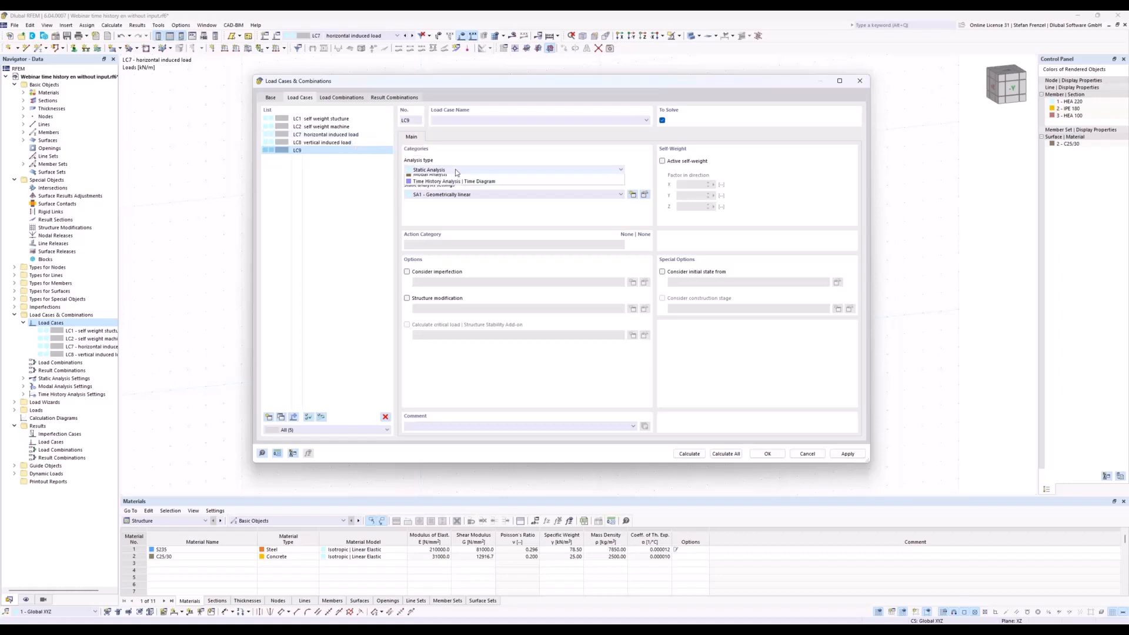
pyautogui.click(467, 184)
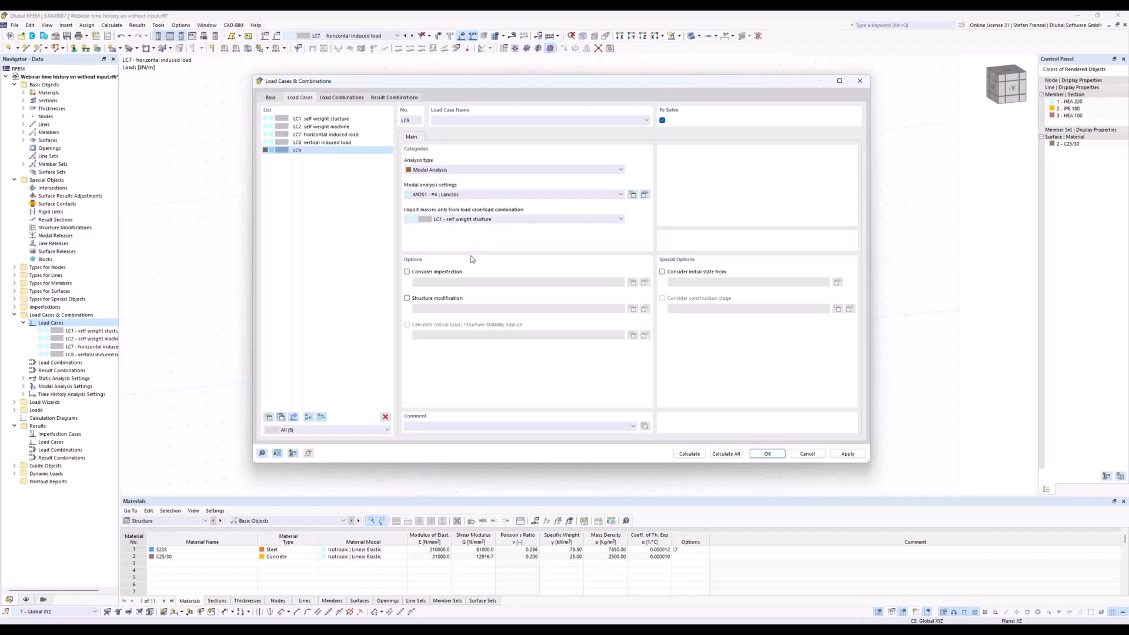
pyautogui.click(505, 220)
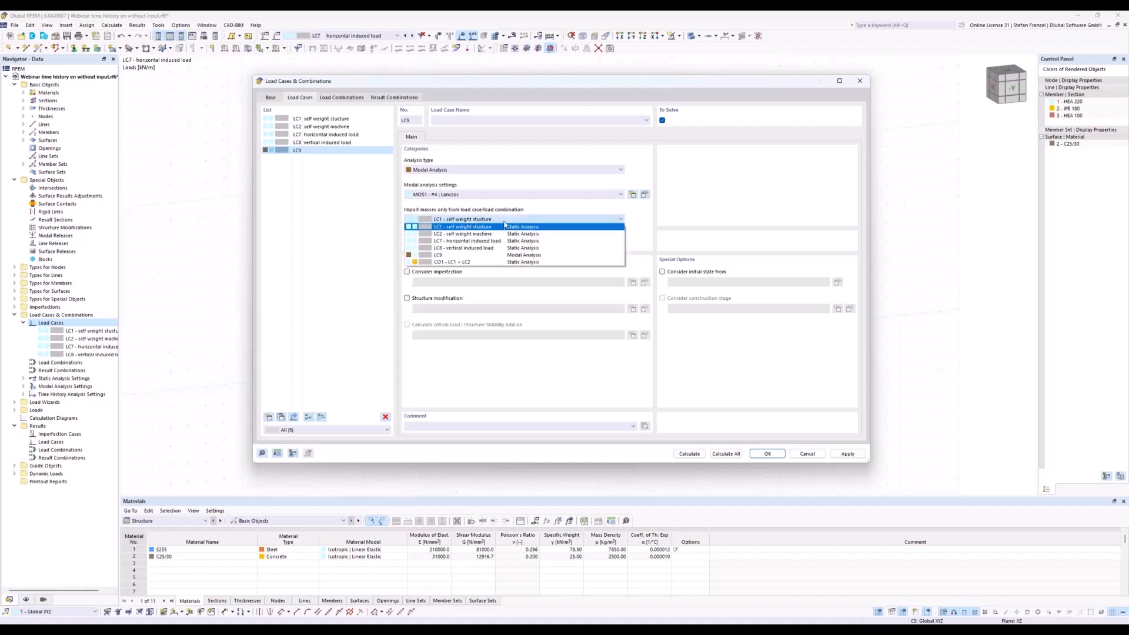
pyautogui.click(487, 262)
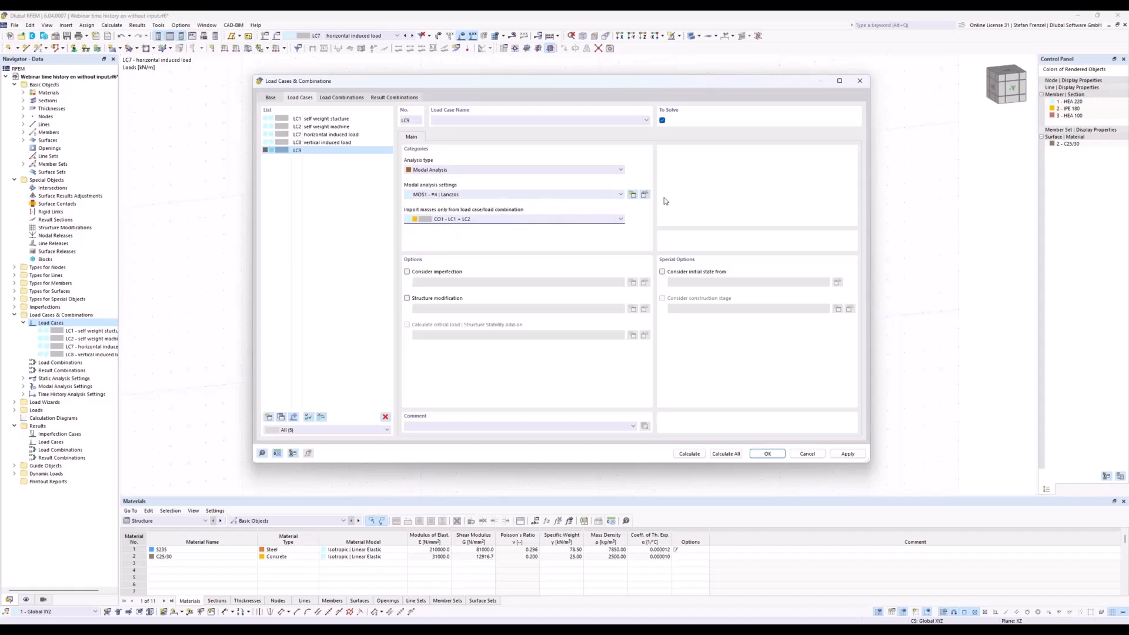
# - Set the number of modes to 30 in the Lanczos modal analysis settings and calculate the modal load case
pyautogui.click(645, 196)
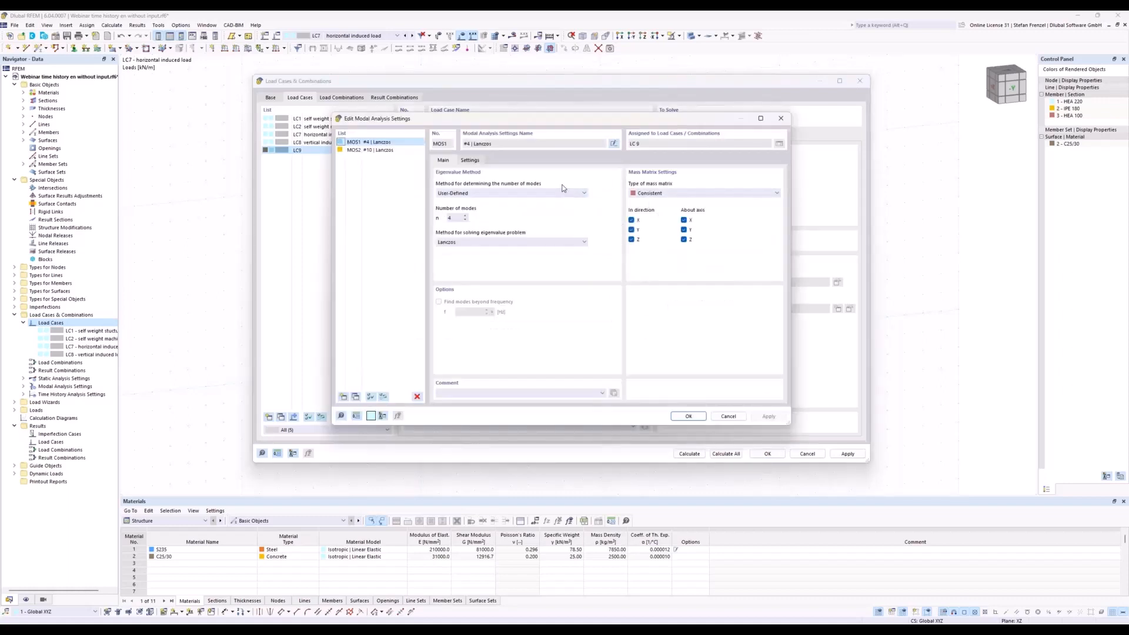
pyautogui.doubleClick(456, 219)
pyautogui.click(688, 417)
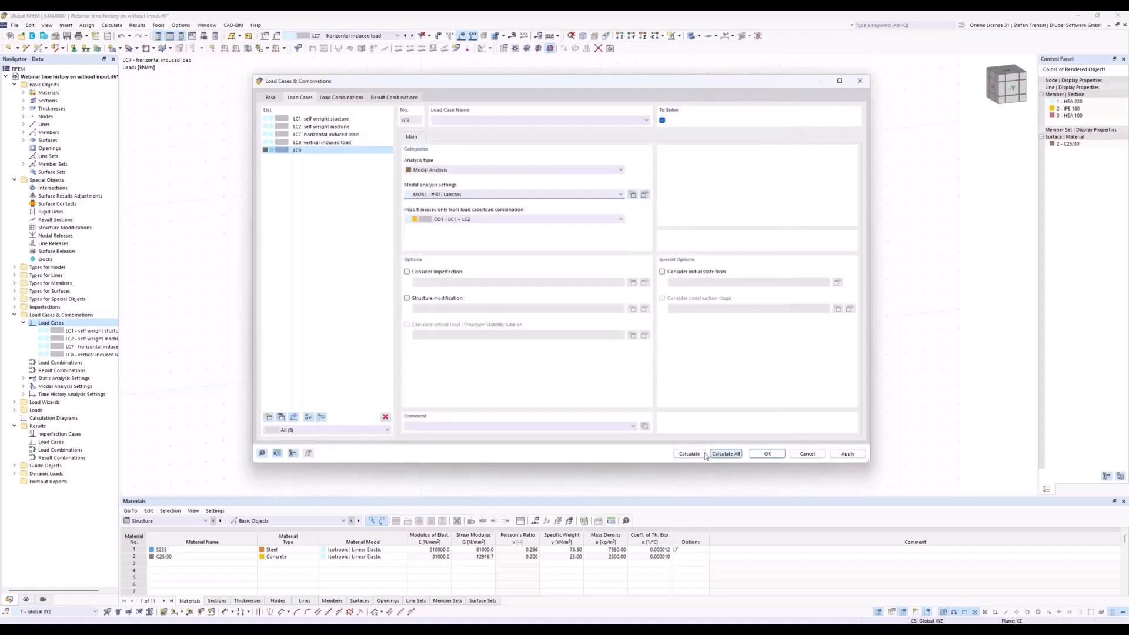
pyautogui.click(689, 454)
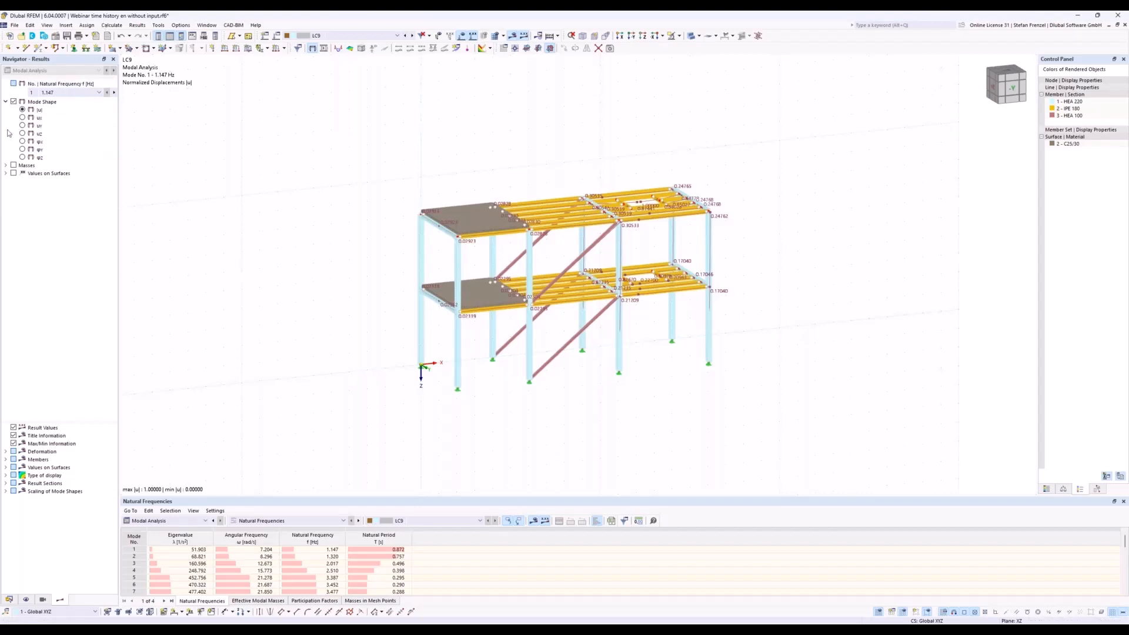
# - Display the mode shape of mode 30 at 5.644 Hz and examine the deformed frame from above and from the side
pyautogui.click(99, 92)
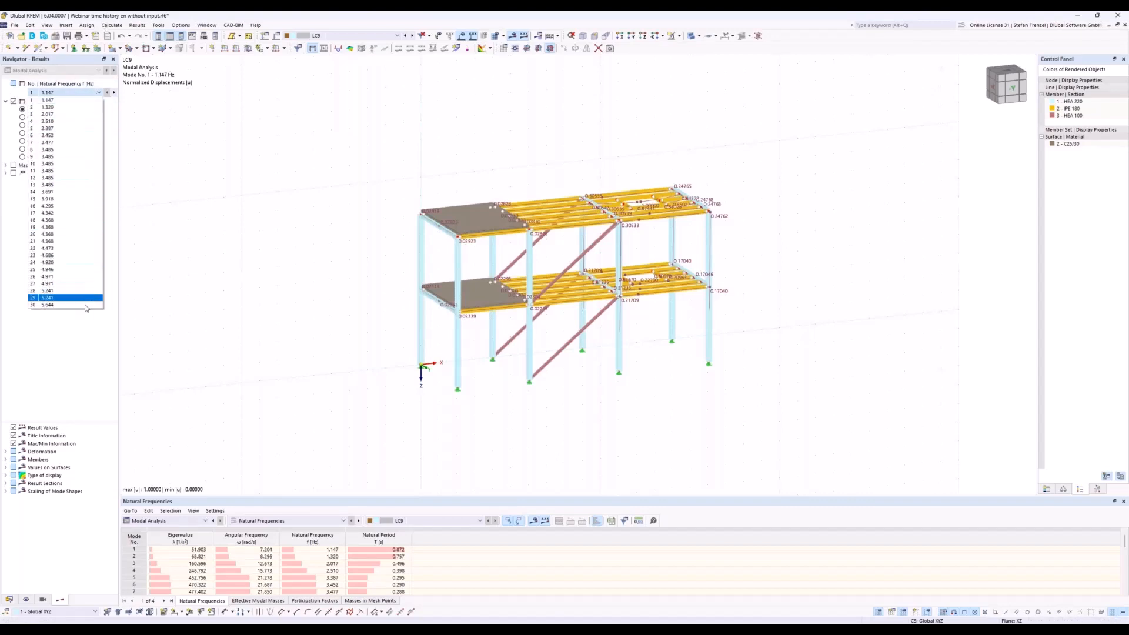
pyautogui.click(66, 305)
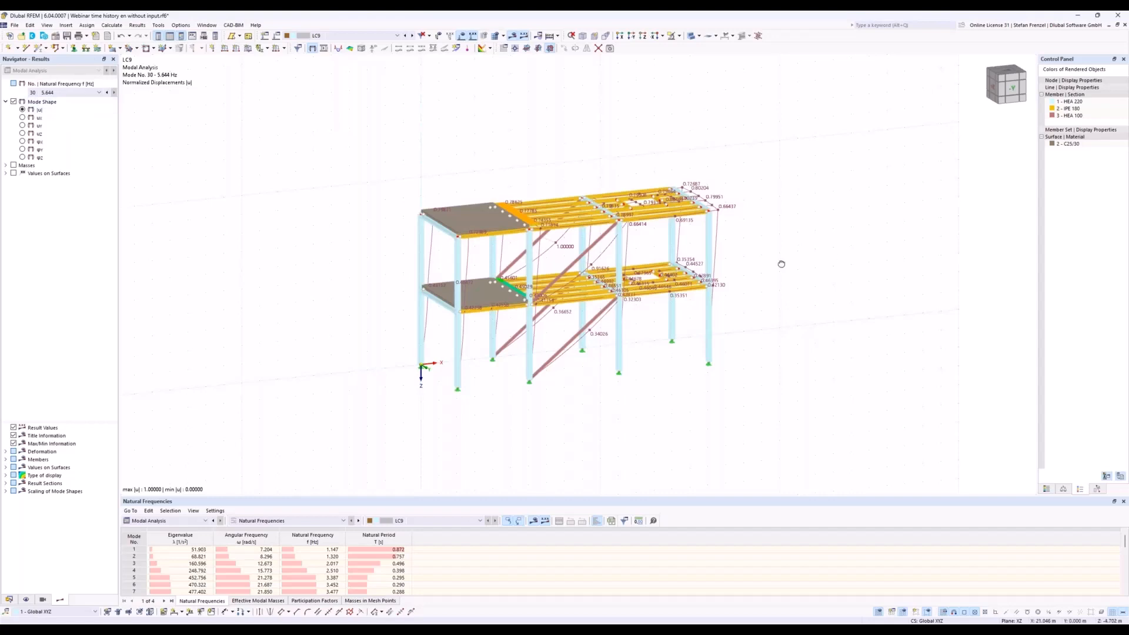
pyautogui.keyDown('ctrl'); pyautogui.moveTo(782, 264); pyautogui.dragTo(766, 304, button='middle'); pyautogui.keyUp('ctrl')
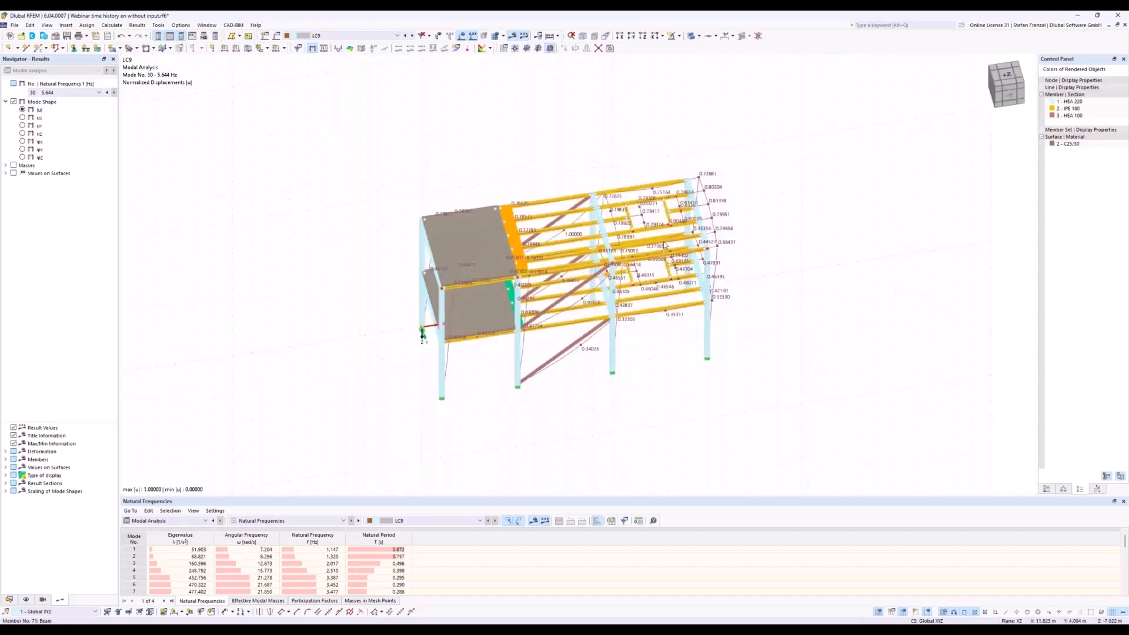
pyautogui.scroll(3, 665, 245)
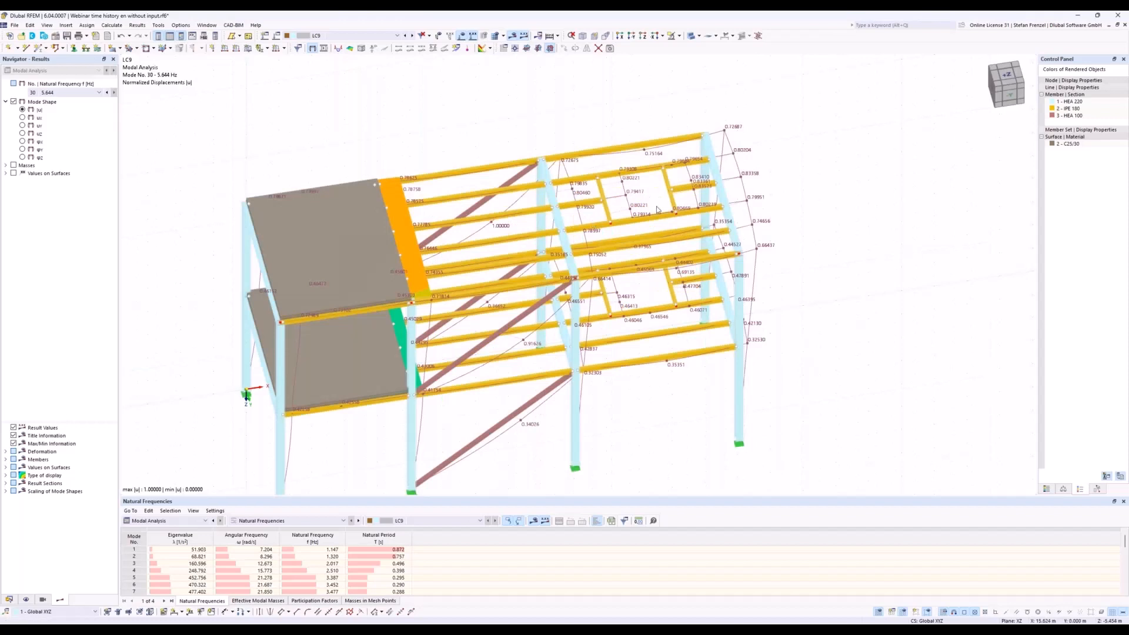
pyautogui.keyDown('ctrl'); pyautogui.moveTo(825, 232); pyautogui.dragTo(820, 186, button='middle'); pyautogui.keyUp('ctrl')
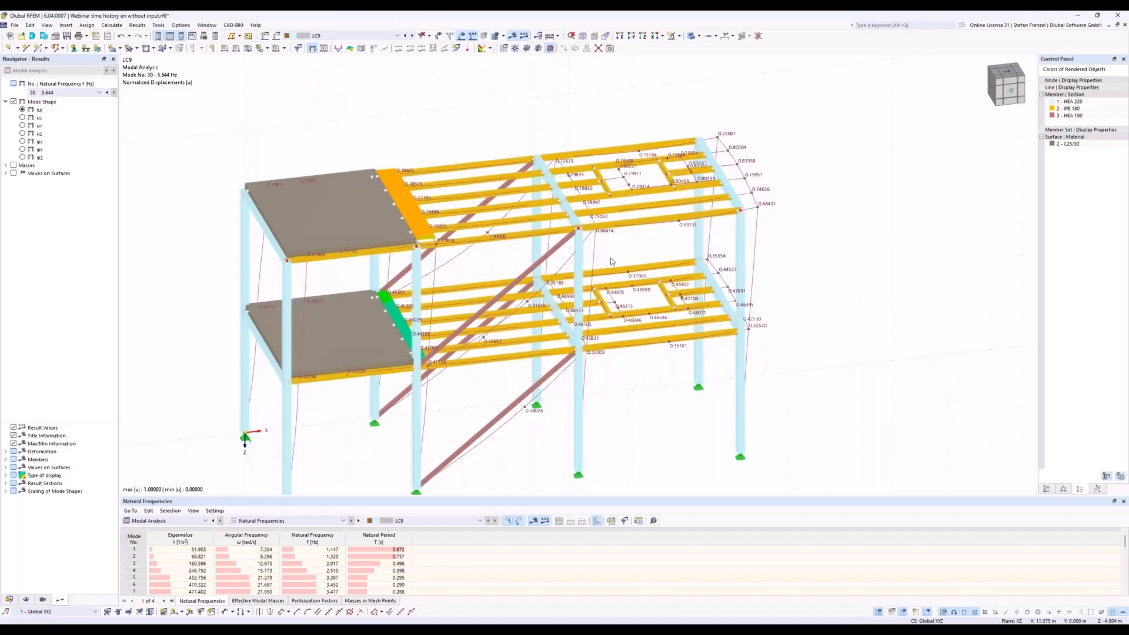
# - Switch to the PowerPoint slideshow and read the machine vibration example and the Input Values slide
pyautogui.moveTo(691, 632)
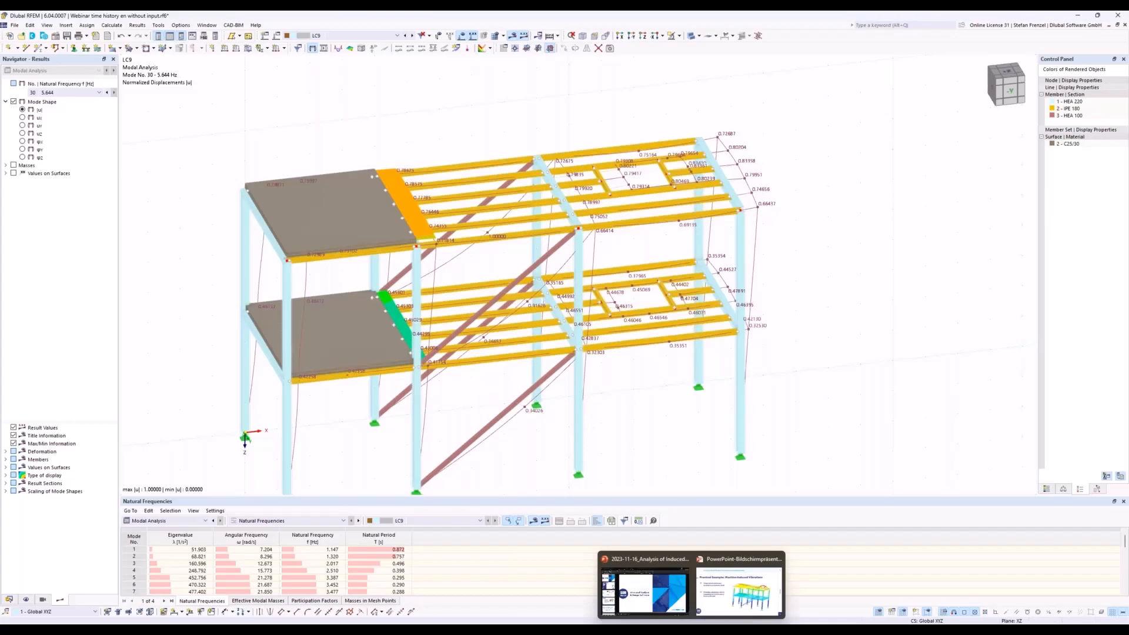
pyautogui.click(717, 609)
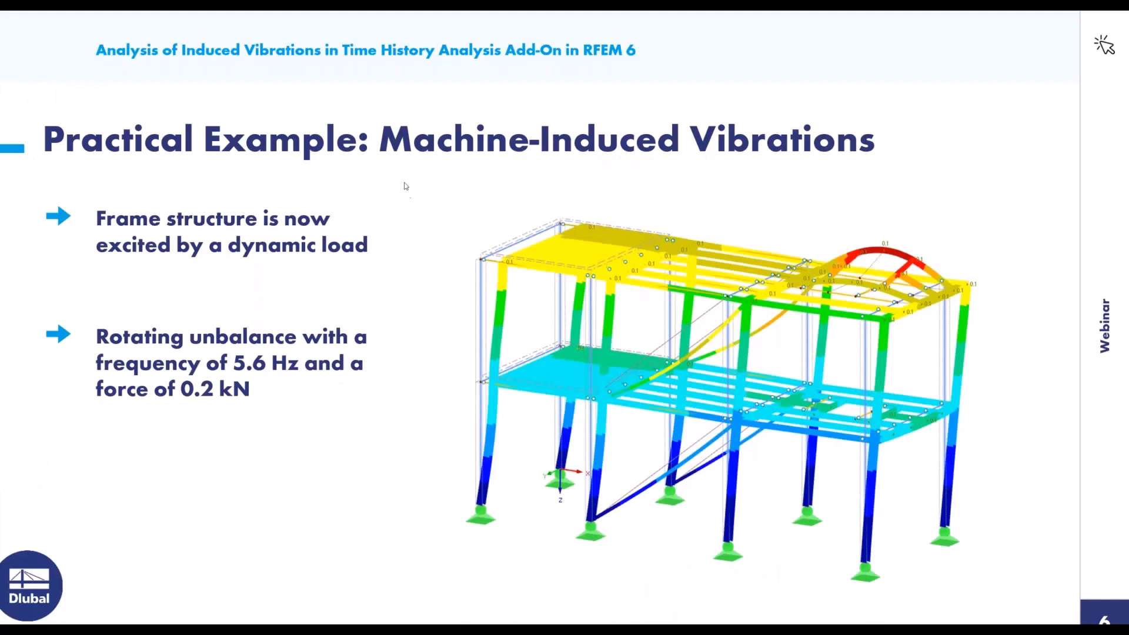
pyautogui.click(462, 258)
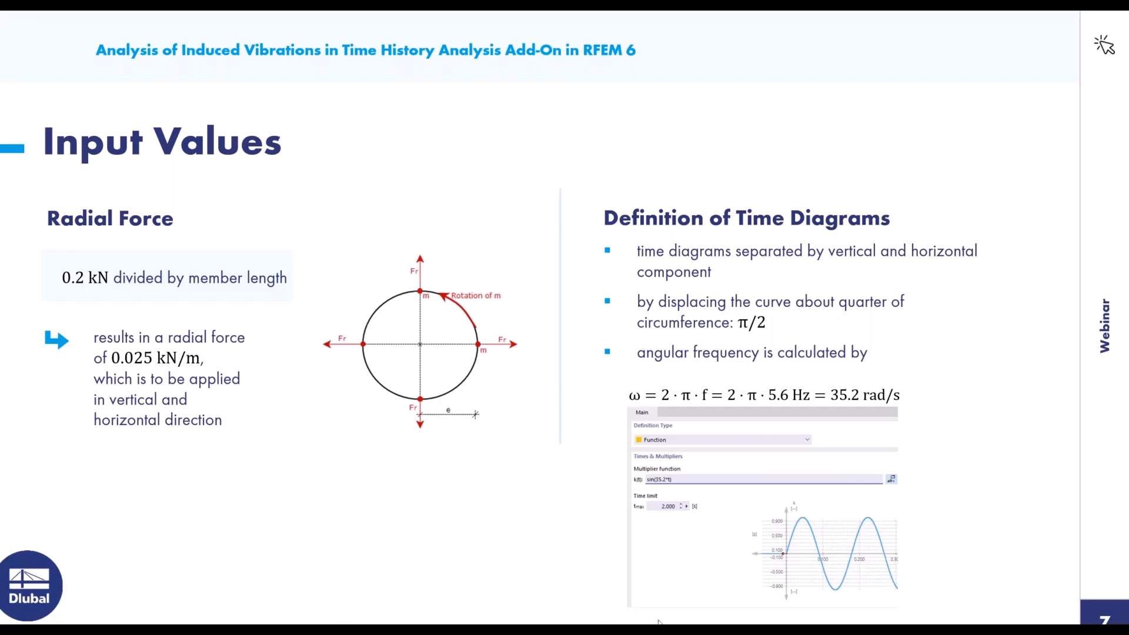
# - Return to RFEM and display the loads of LC7, the horizontal induced load
pyautogui.hotkey('alt', 'Tab')
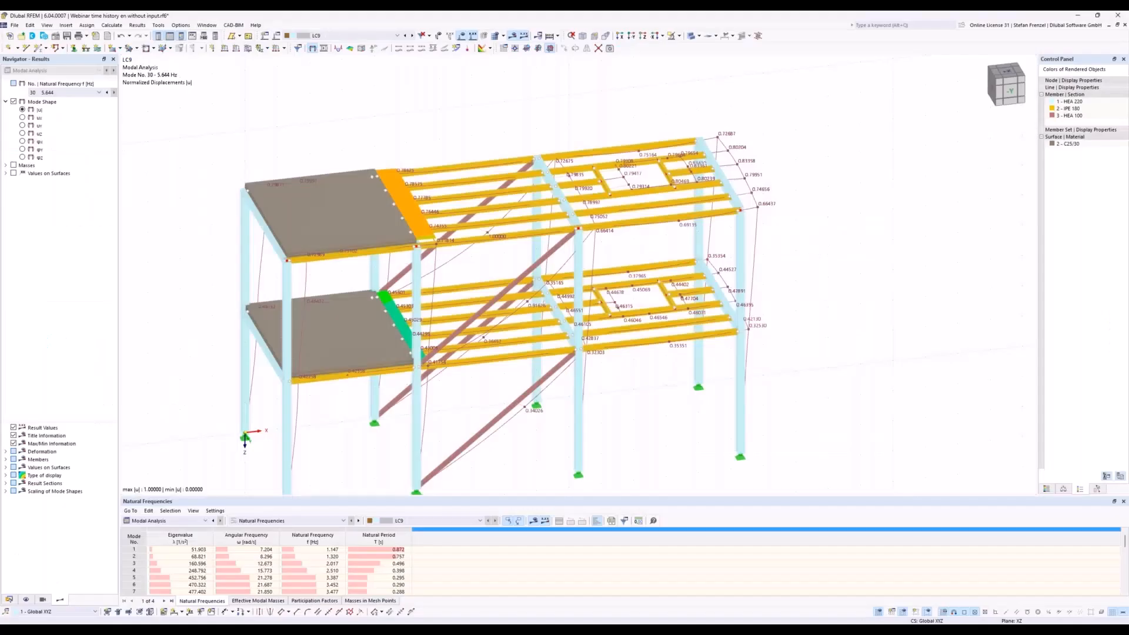
pyautogui.click(401, 36)
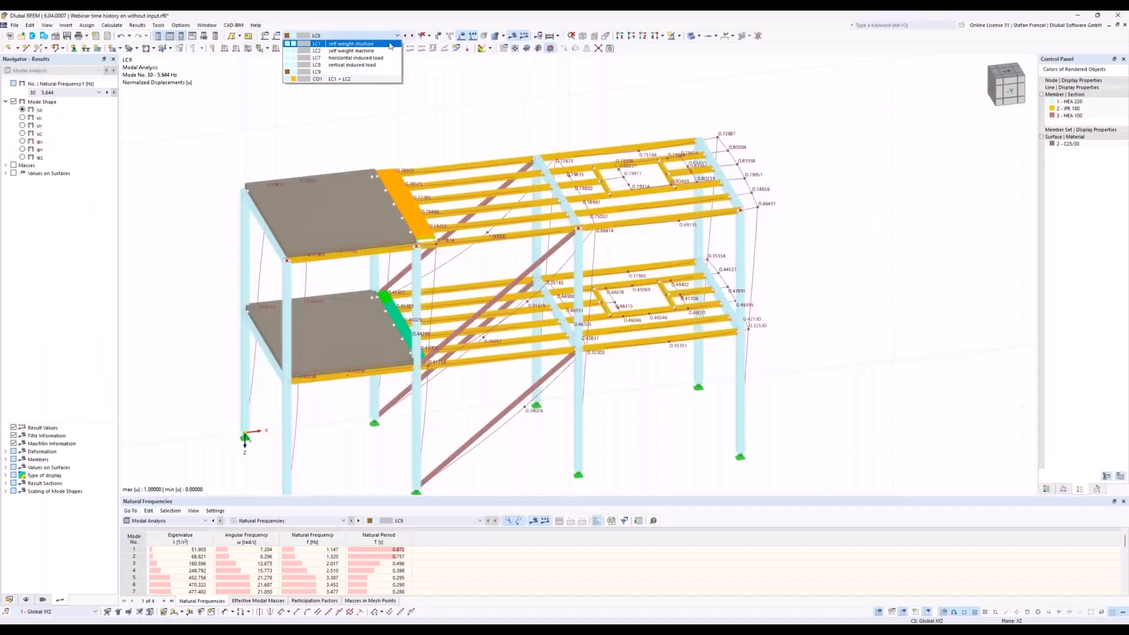
pyautogui.click(380, 56)
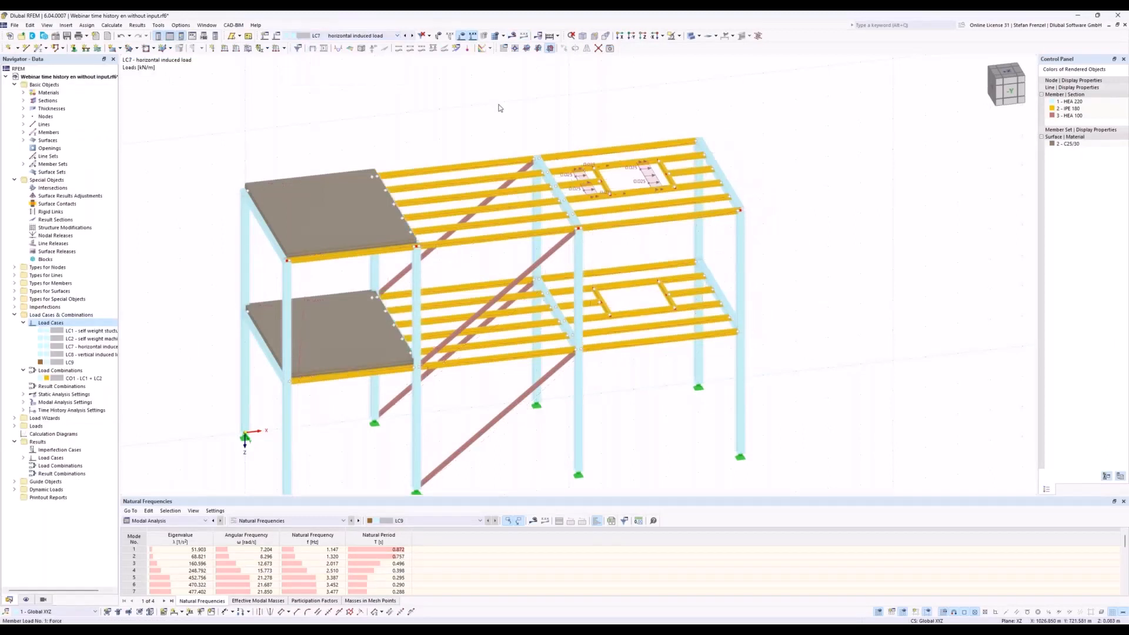
# - Display the loads of LC8, the vertical induced load, and switch to the PowerPoint slideshow to read the Input Values slide
pyautogui.click(412, 36)
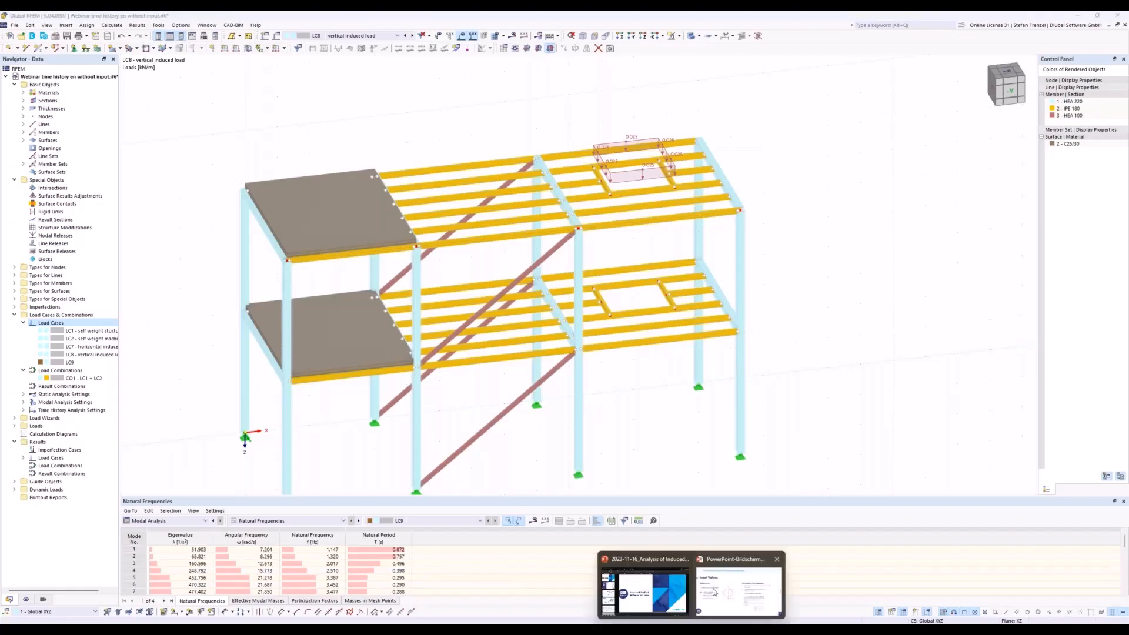
pyautogui.hotkey('alt', 'Tab')
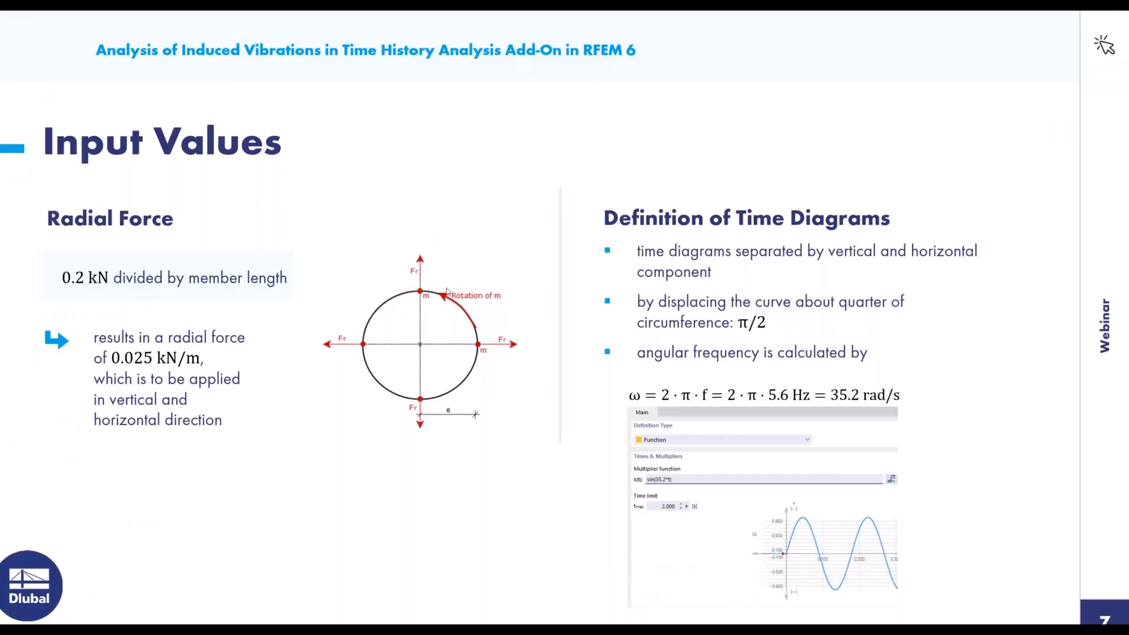
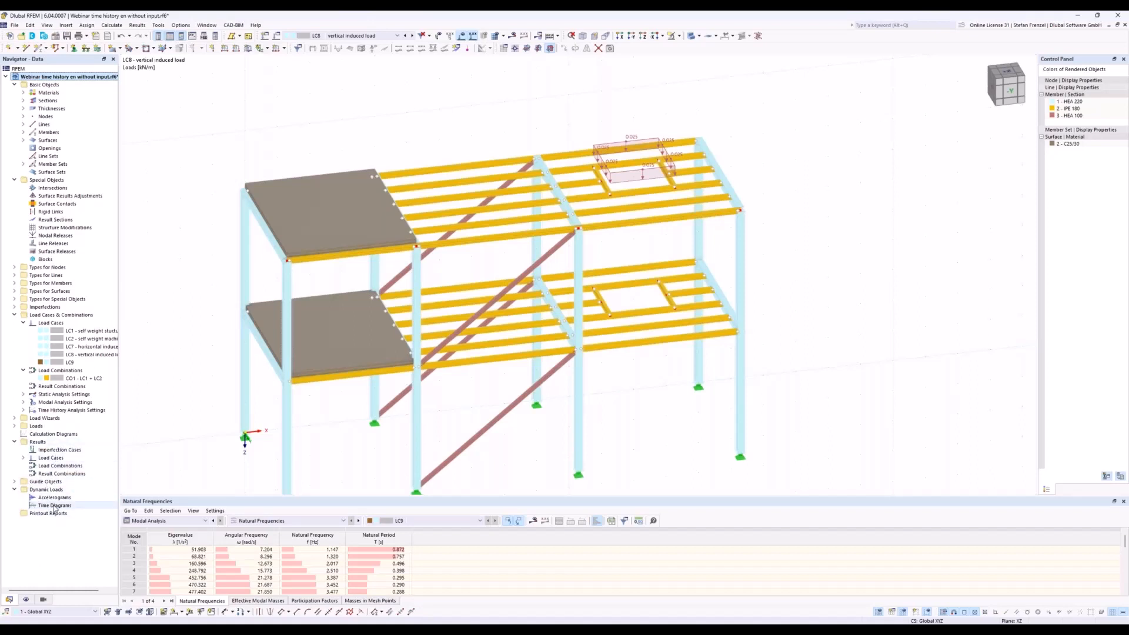
# - Return to RFEM and create a new time diagram with the definition type Function
pyautogui.click(55, 506)
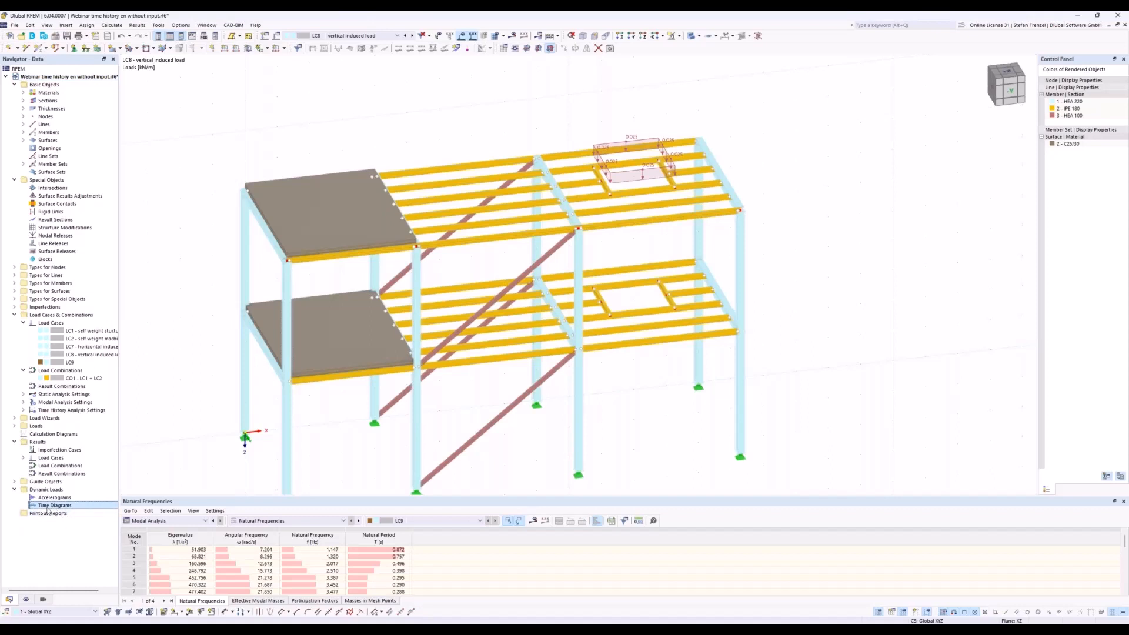
pyautogui.rightClick(50, 506)
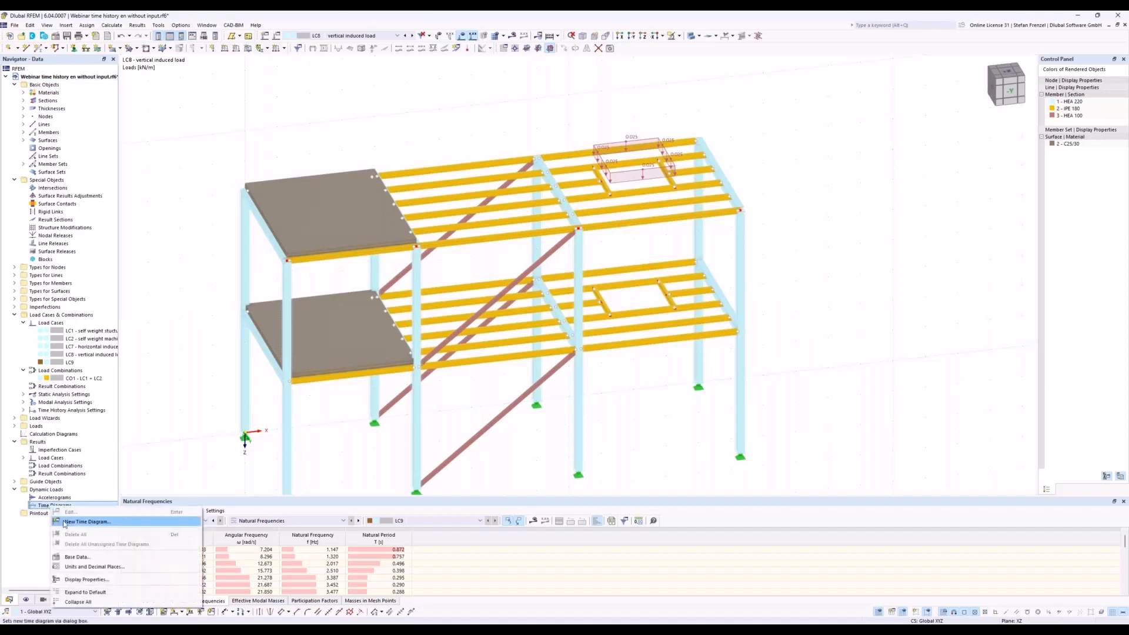
pyautogui.click(66, 523)
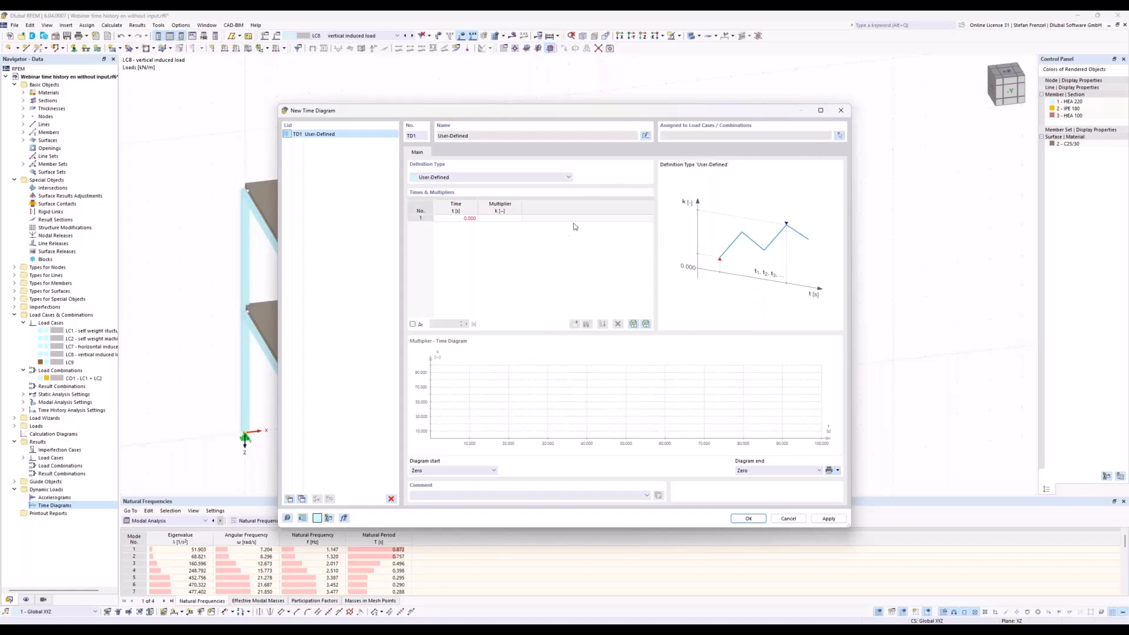
pyautogui.click(467, 178)
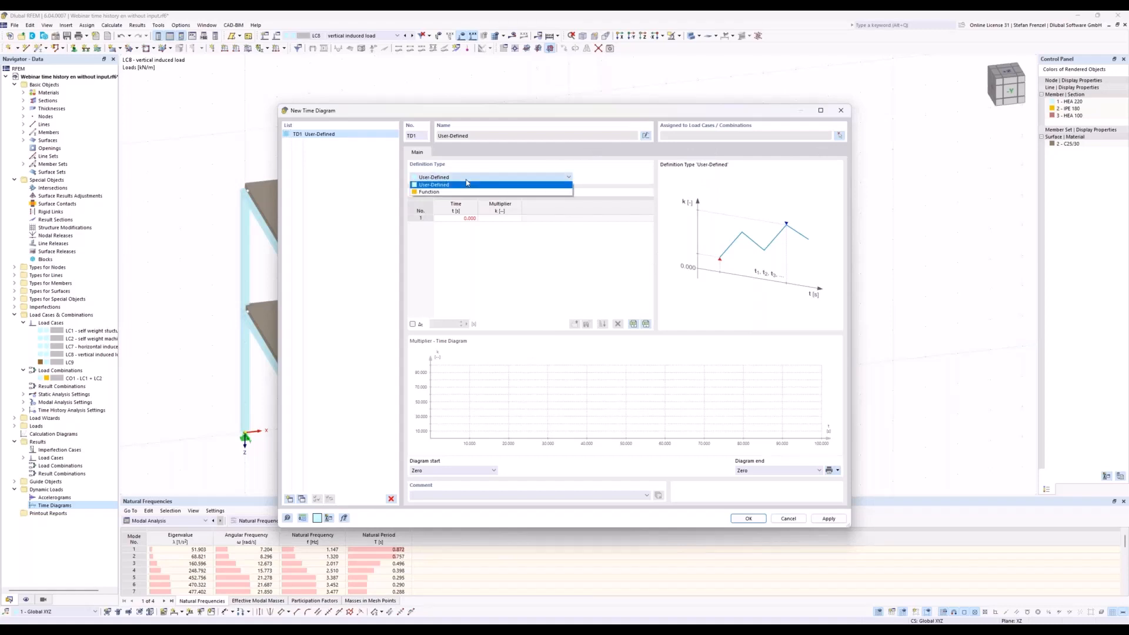
pyautogui.click(467, 184)
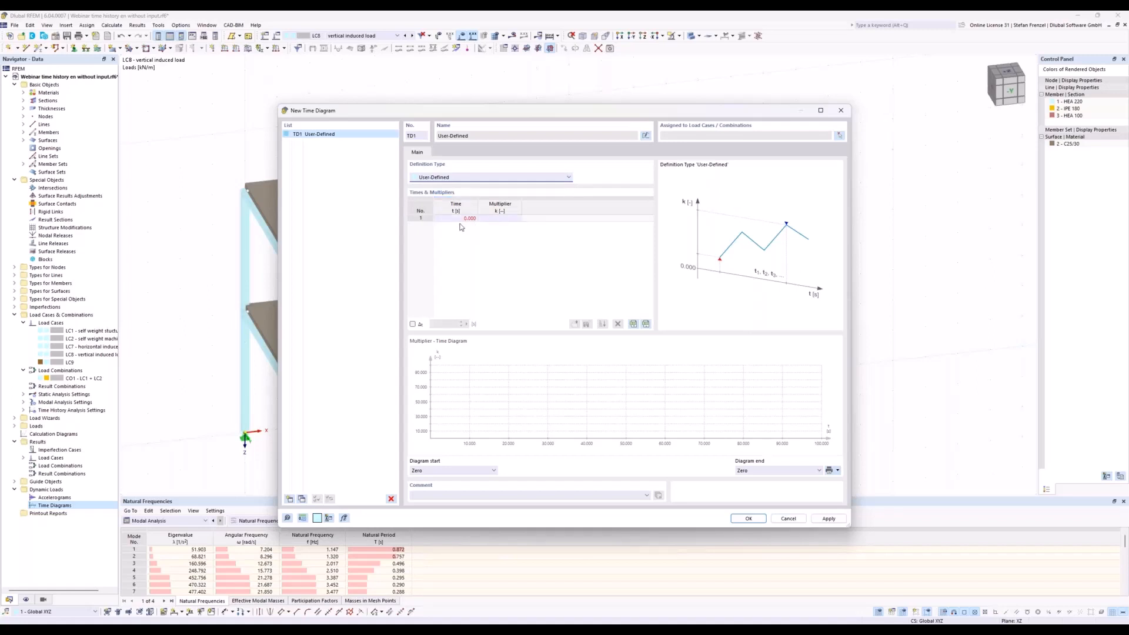
pyautogui.click(567, 177)
pyautogui.click(558, 192)
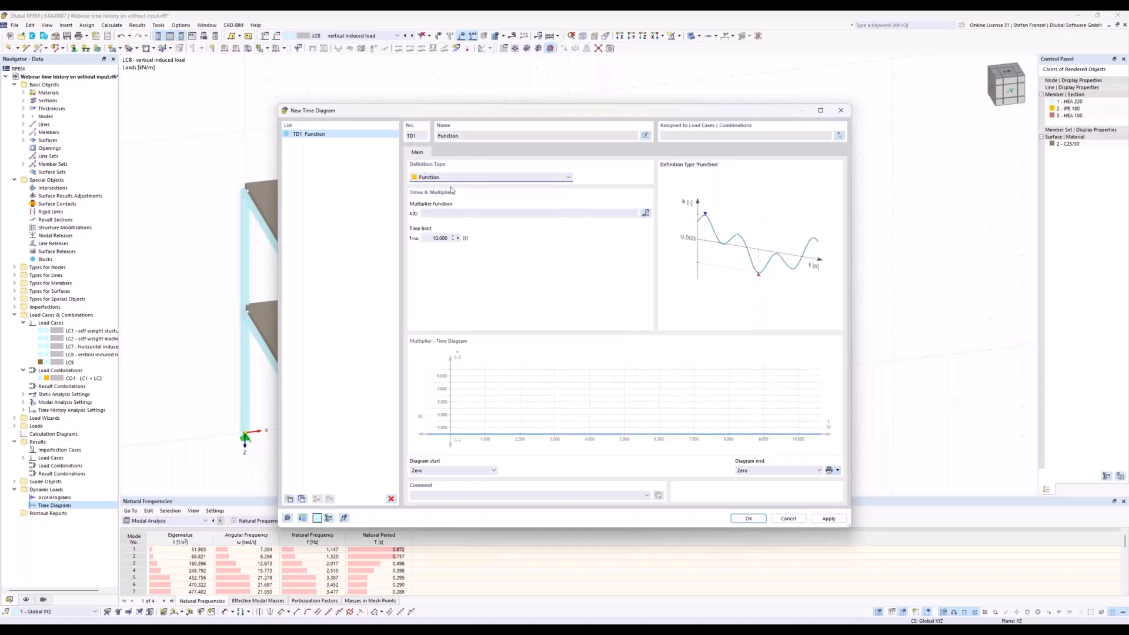
# - Enter the multiplier function sin(25.2*t) for time diagram TD1 and name it "horizonal part"
pyautogui.click(456, 214)
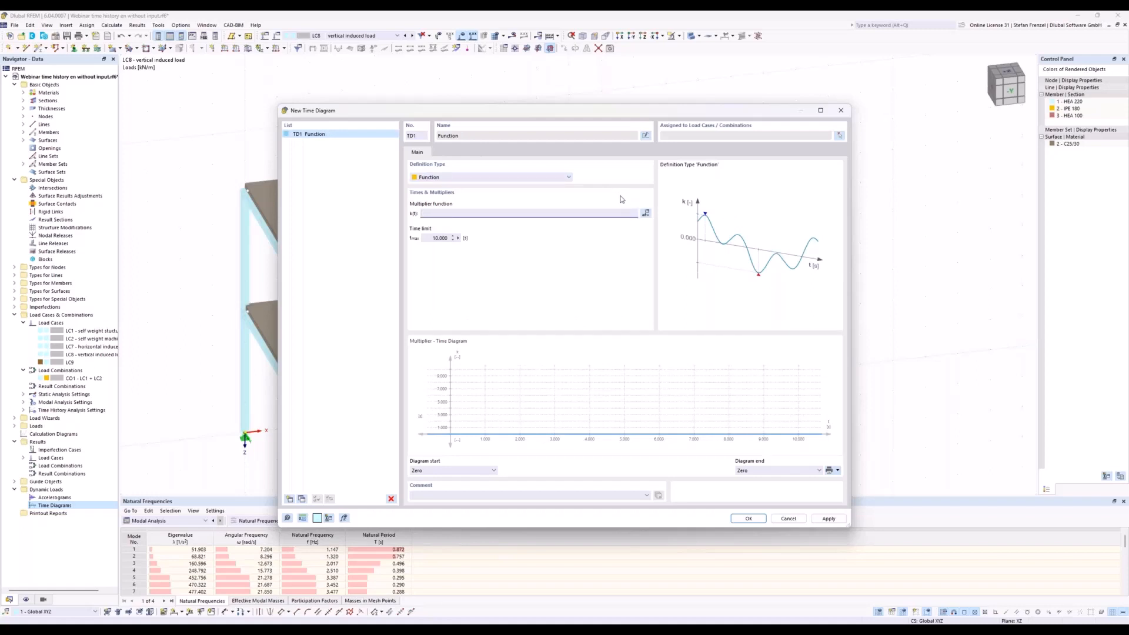
pyautogui.write('sin(25.2*t')
pyautogui.click(515, 179)
pyautogui.click(542, 277)
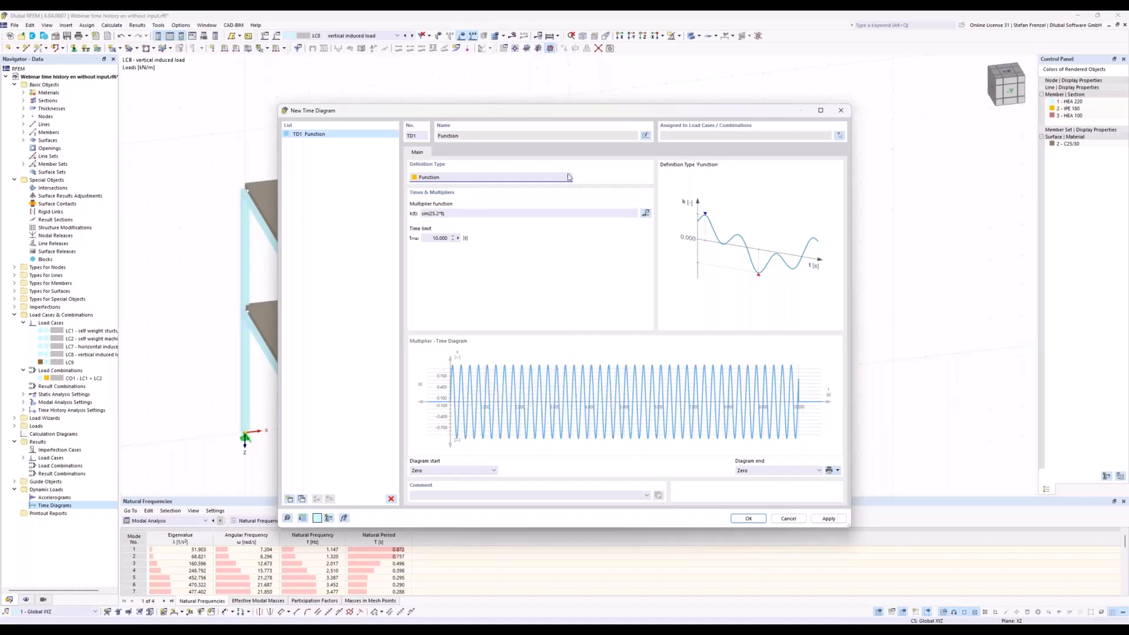
pyautogui.doubleClick(470, 137)
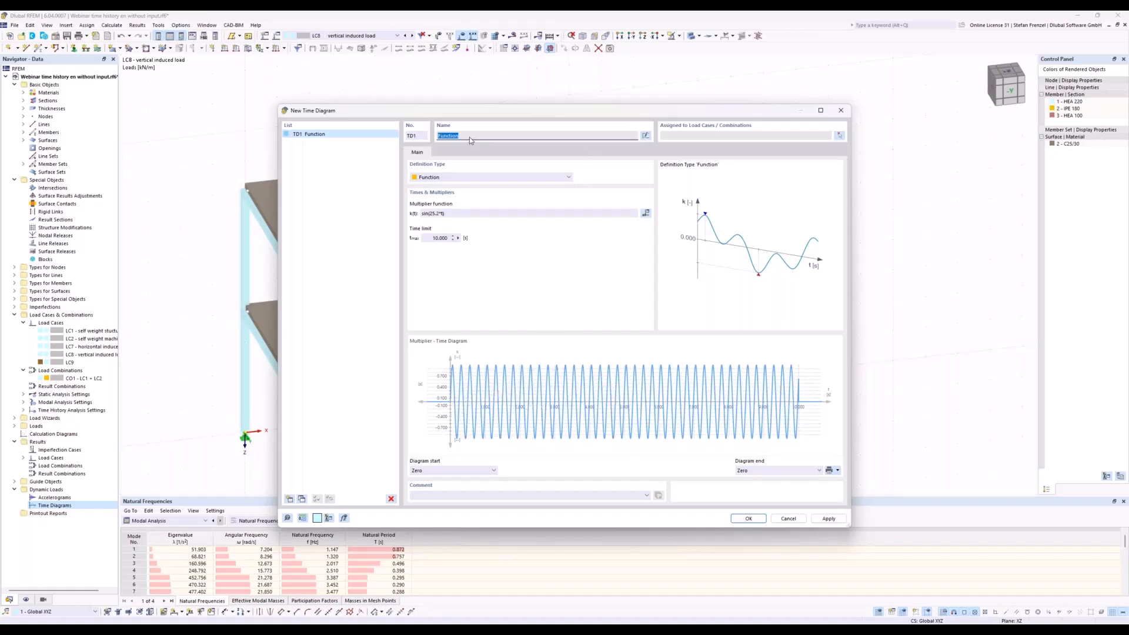
pyautogui.click(646, 136)
# - Copy time diagram TD1 and set the copy's multiplier function to sin(25.2*t+1.5708)
pyautogui.click(302, 500)
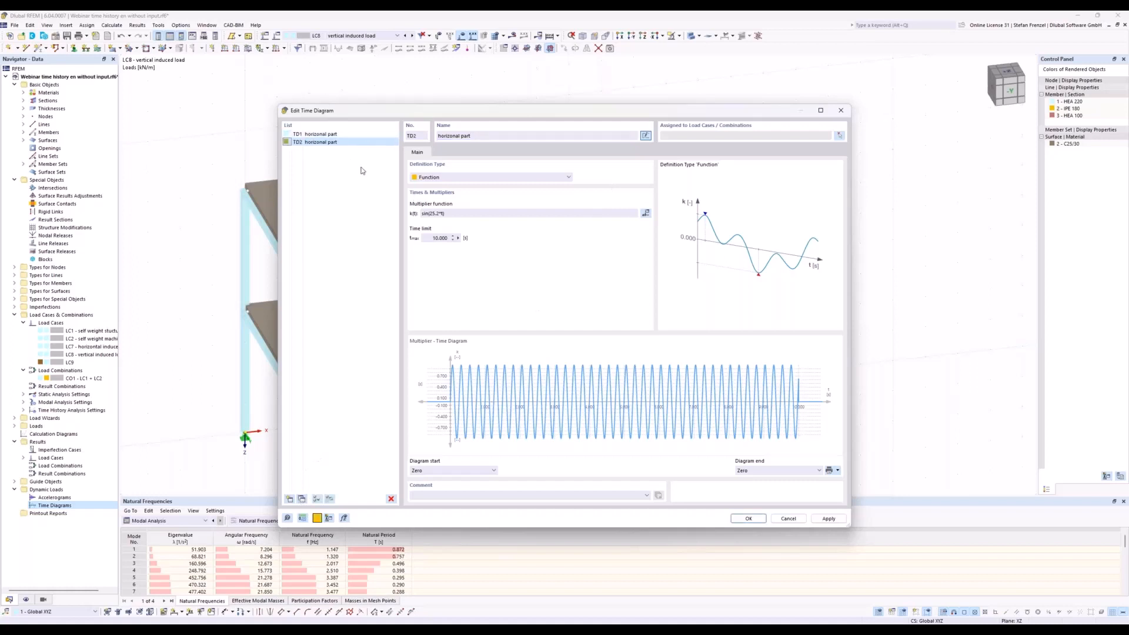
pyautogui.click(442, 213)
# - Rename time diagram TD2 as "vertical part"
pyautogui.click(477, 136)
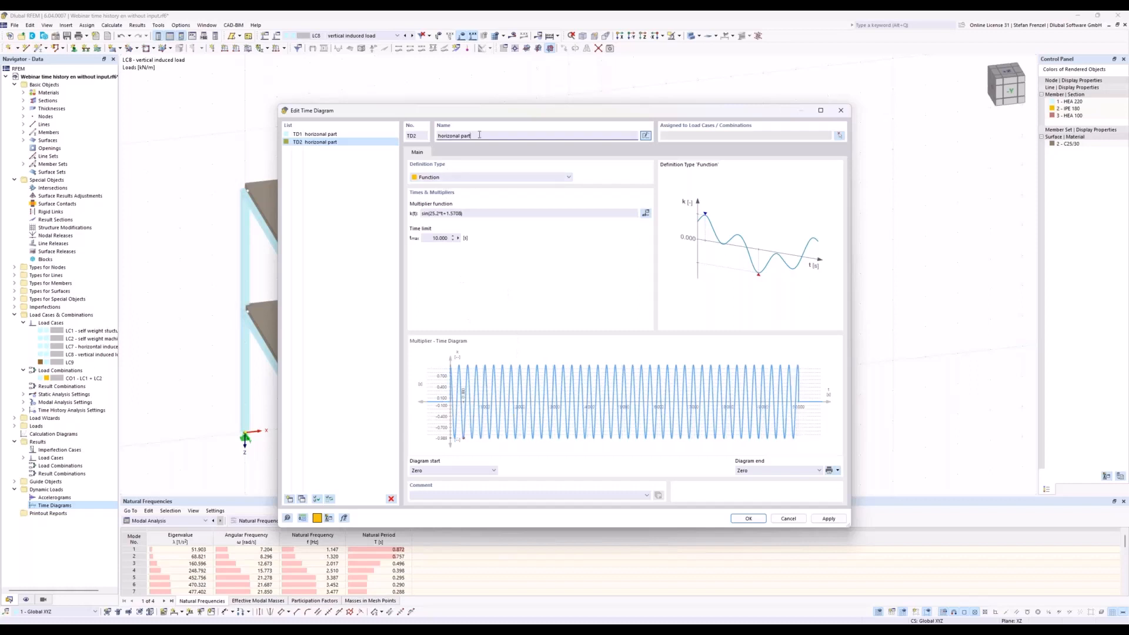
pyautogui.click(646, 136)
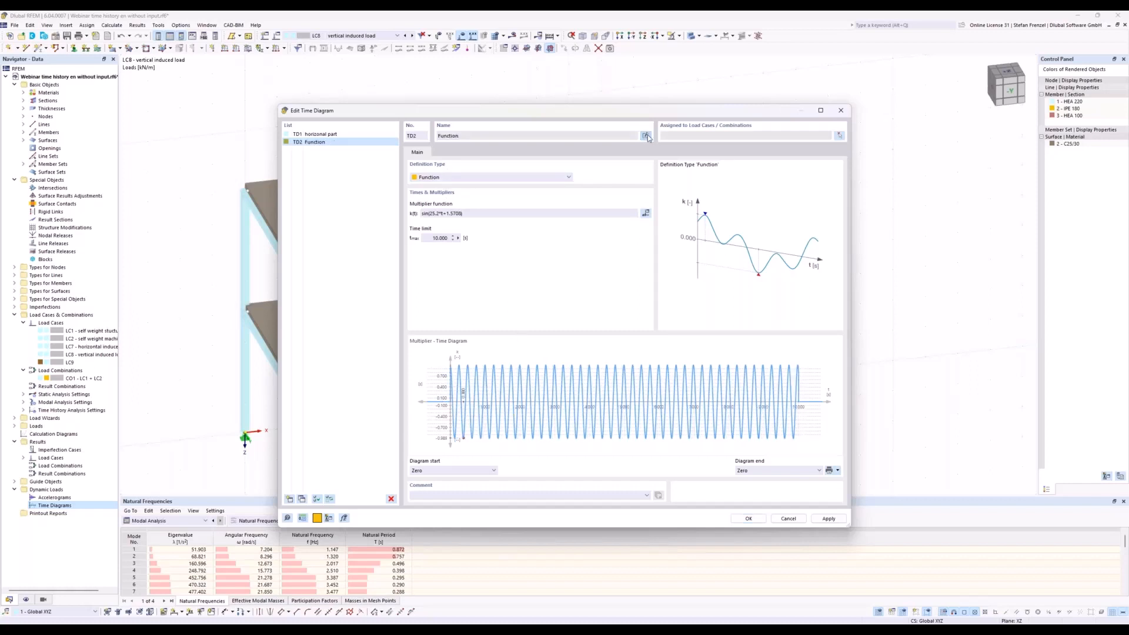
pyautogui.click(647, 136)
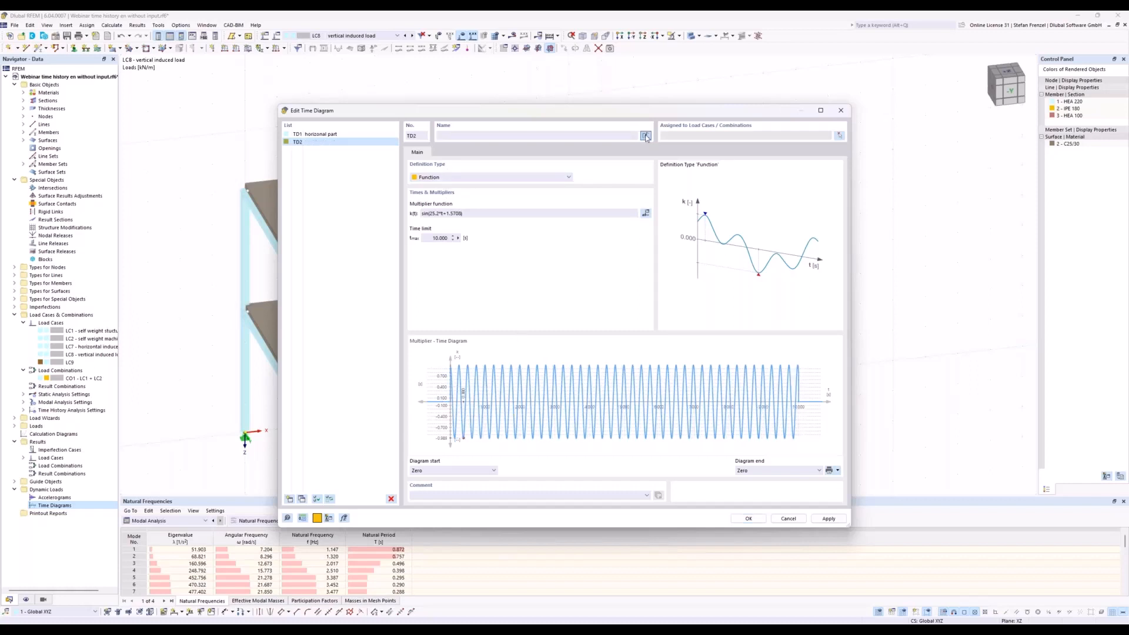
pyautogui.doubleClick(457, 136)
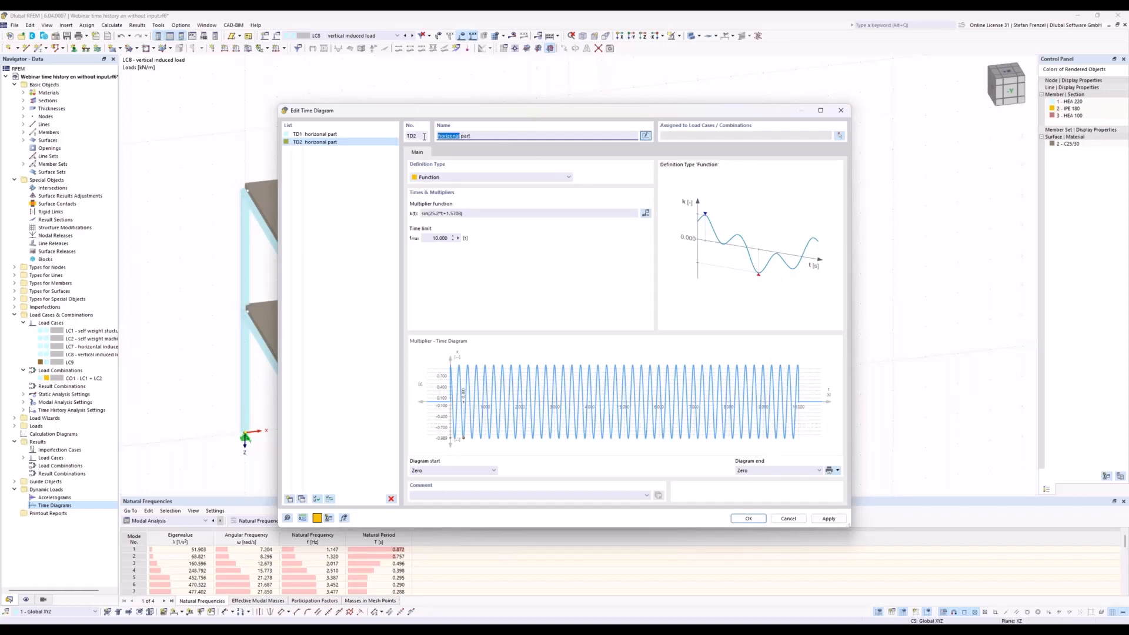
pyautogui.write('vertical')
# - Compare the start of the multiplier curves of the vertical and horizontal time diagrams near time zero
pyautogui.scroll(3, 464, 394)
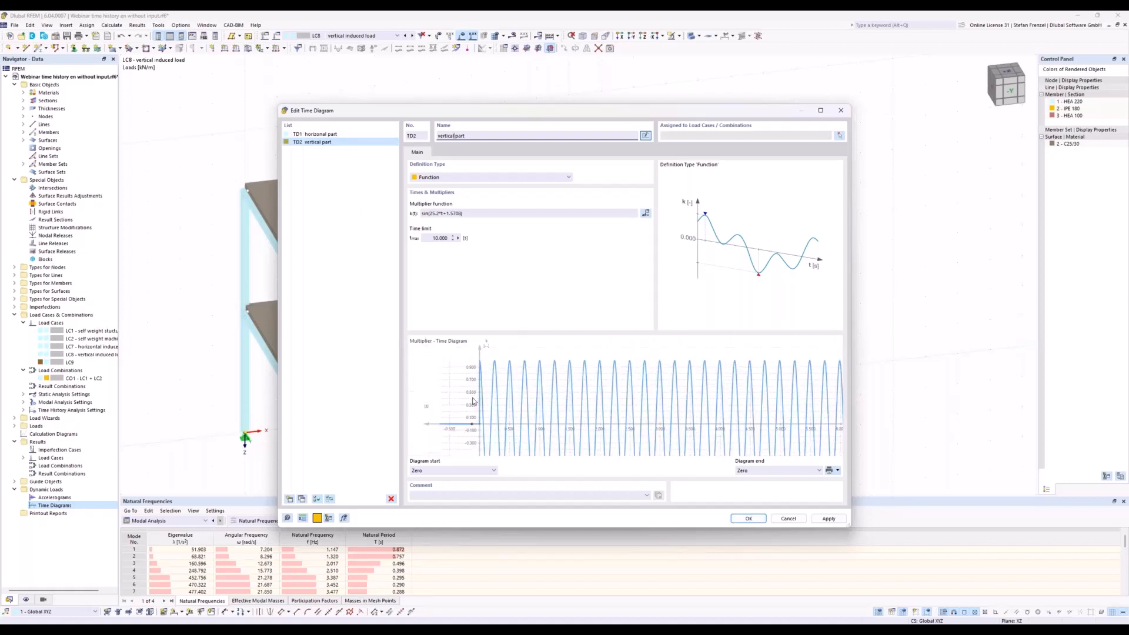
pyautogui.scroll(1, 474, 355)
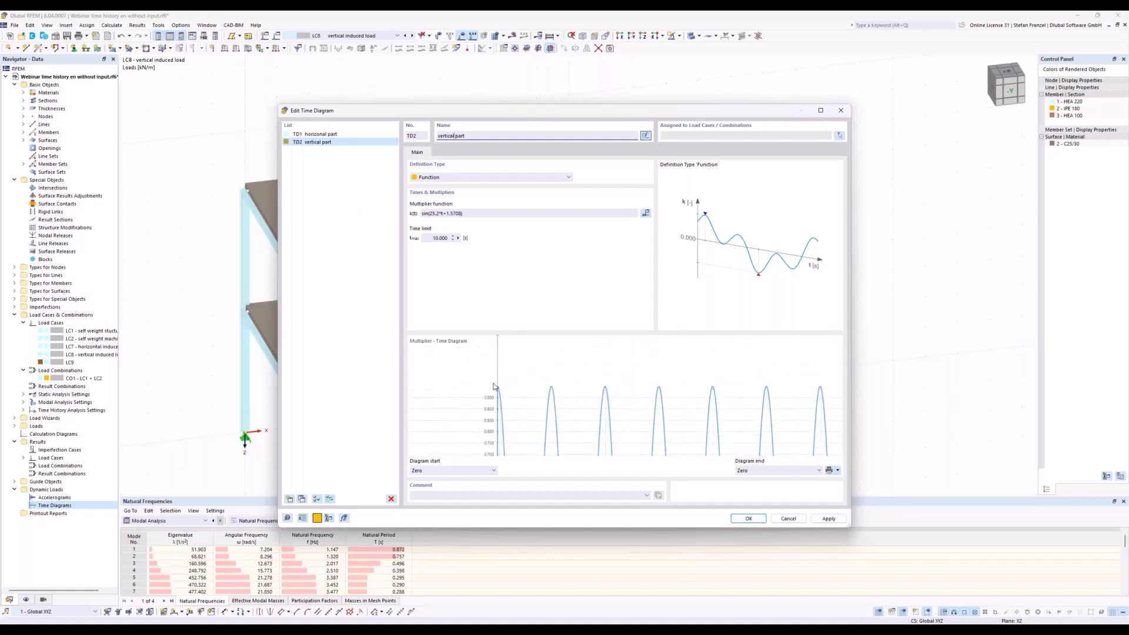
pyautogui.click(335, 134)
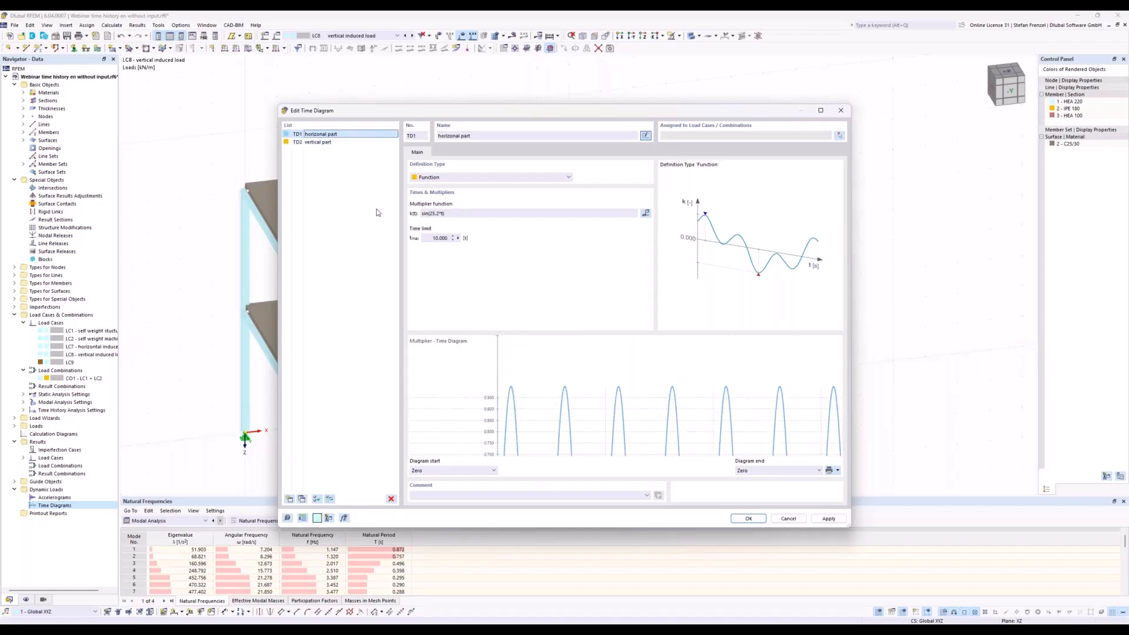
pyautogui.scroll(-5, 525, 400)
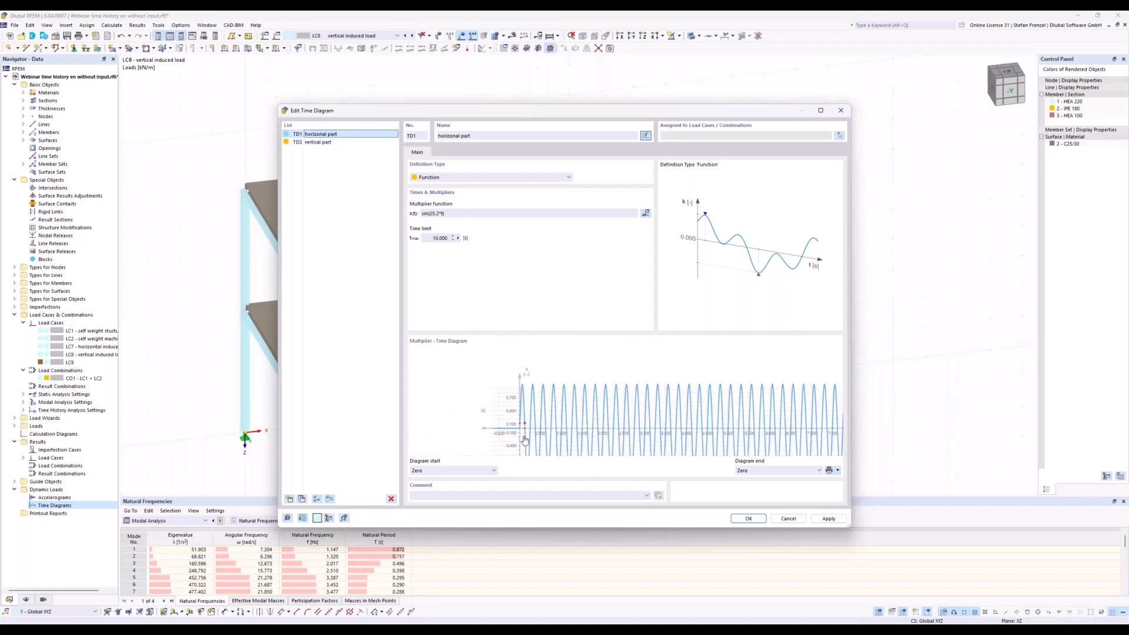
pyautogui.scroll(2, 520, 434)
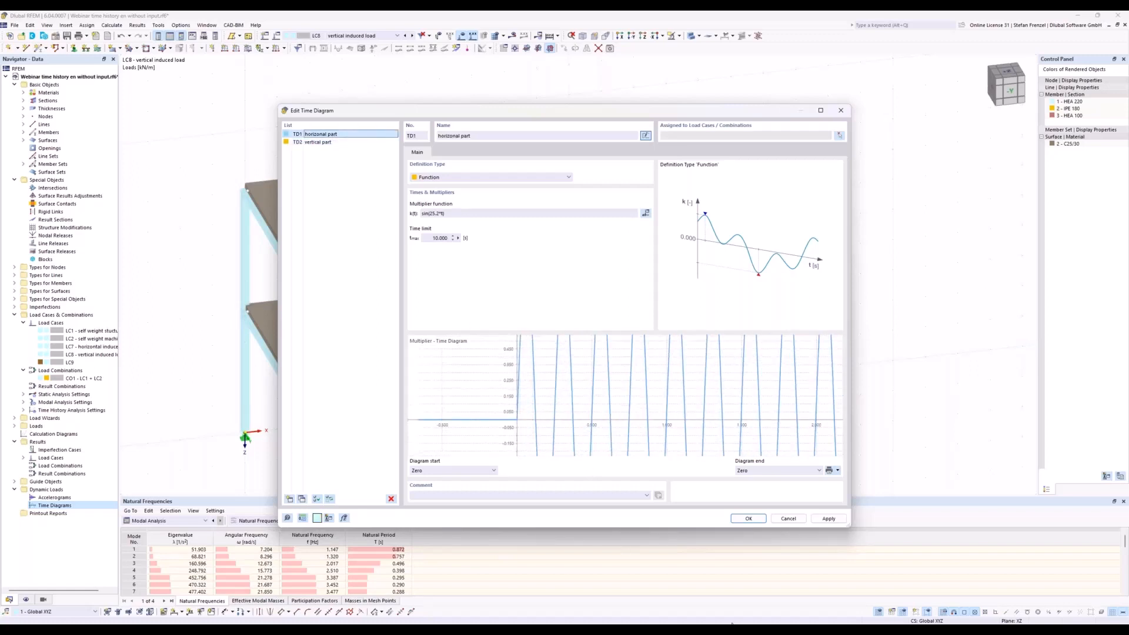
# - Switch to the PowerPoint slideshow and check the angular frequency formula and function on the Input Values slide
pyautogui.moveTo(692, 627)
pyautogui.click(735, 589)
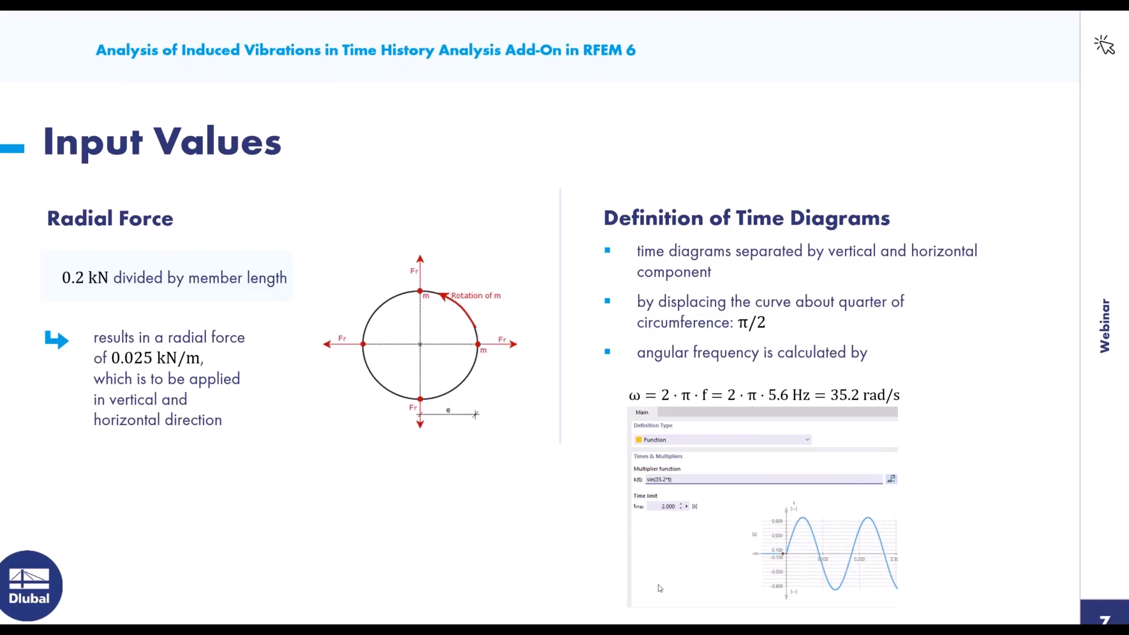
# - Return to RFEM and correct the multiplier function of TD1, the horizontal part, to sin(35.2*t)
pyautogui.click(622, 623)
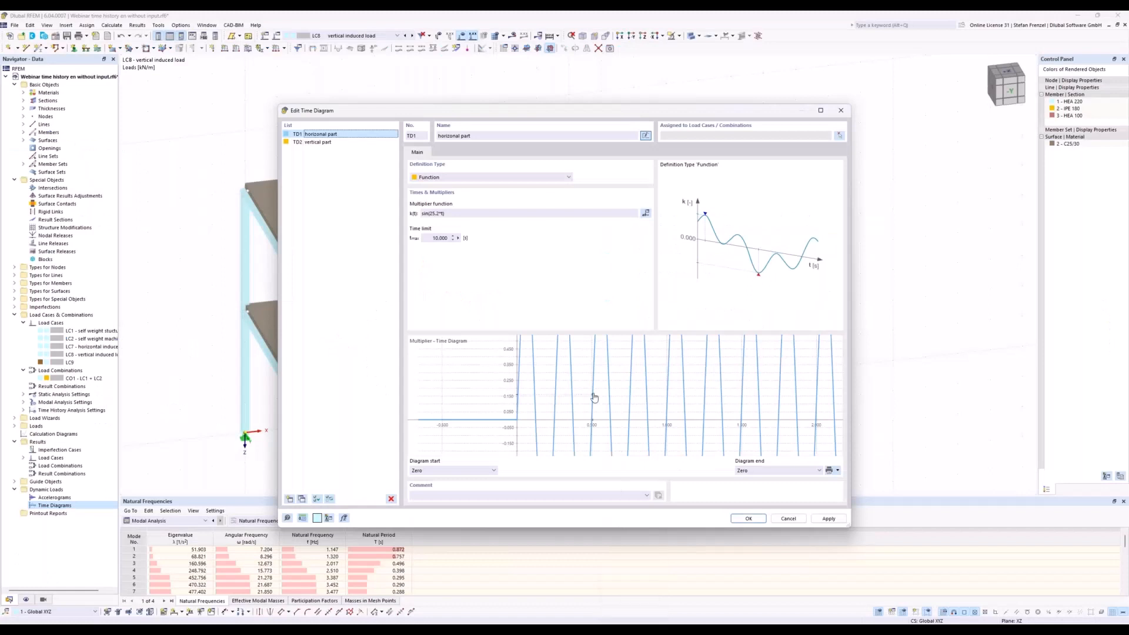
pyautogui.scroll(-3, 526, 421)
pyautogui.scroll(-2, 521, 420)
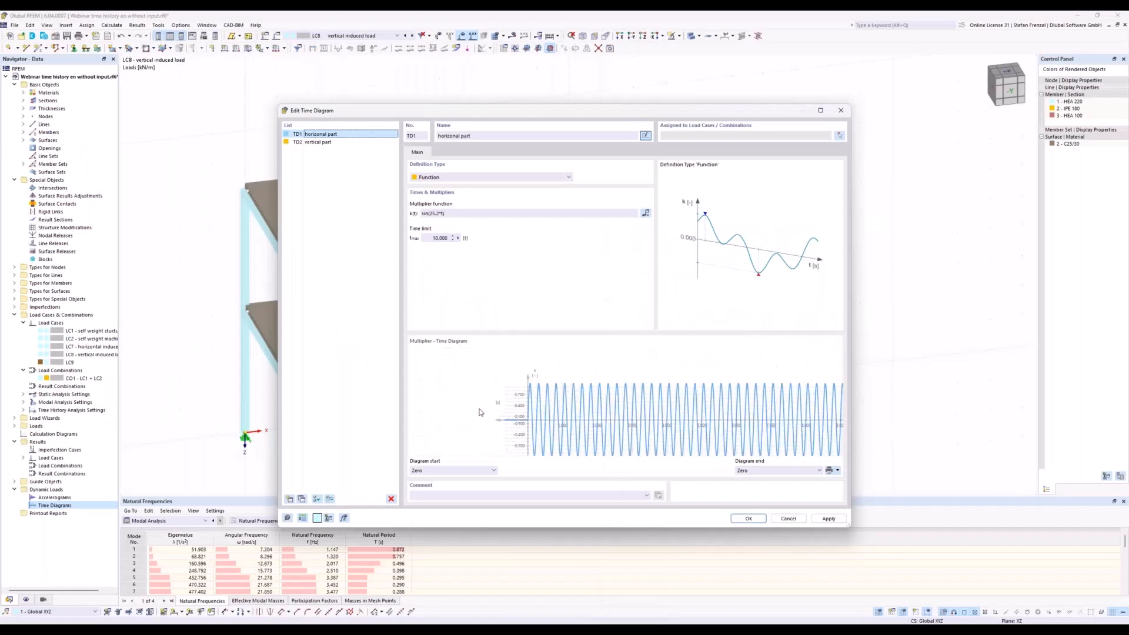
pyautogui.moveTo(486, 385); pyautogui.dragTo(421, 357, button='middle')
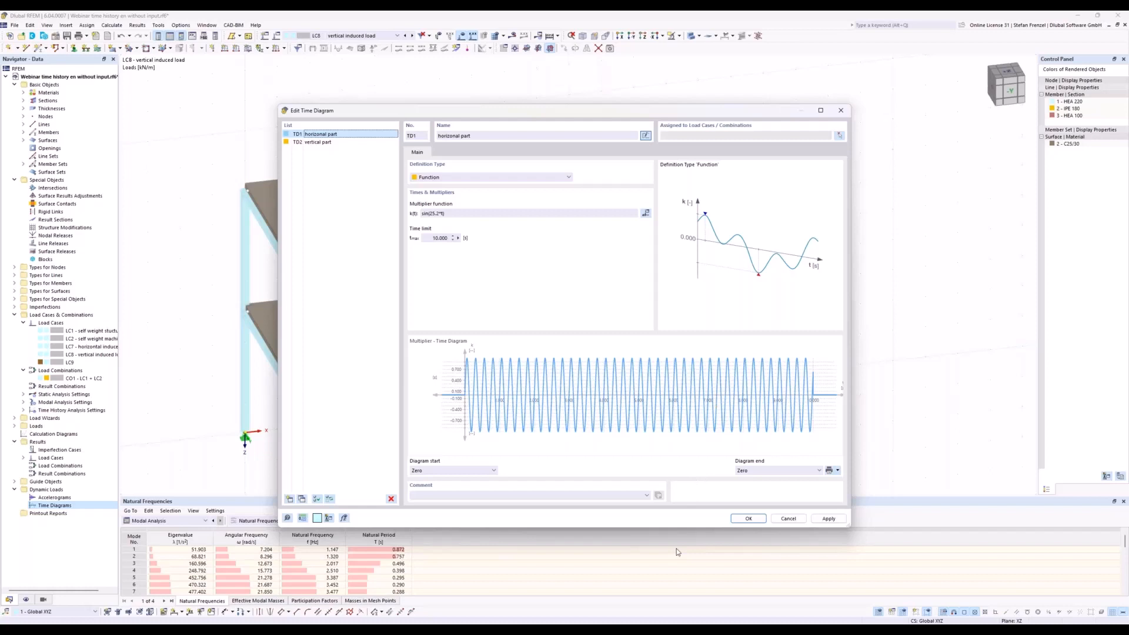
pyautogui.click(434, 214)
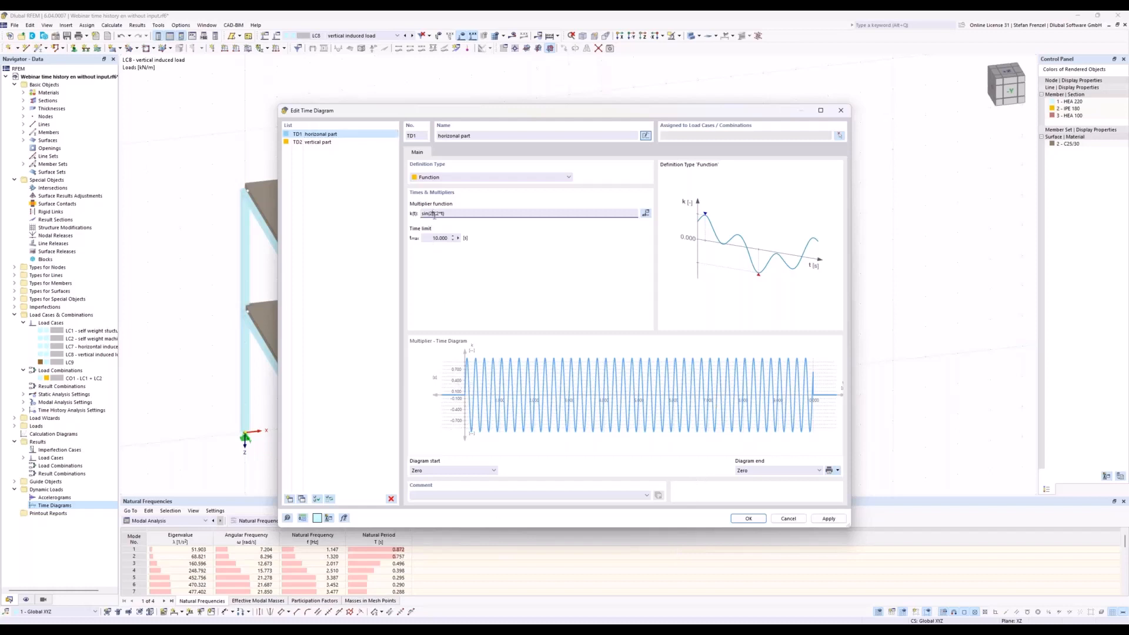
pyautogui.press('BackSpace')
pyautogui.write('3')
# - Correct the multiplier function of TD2, the vertical part, to sin(35.2*t+1.5708) and accept both time diagrams
pyautogui.click(304, 143)
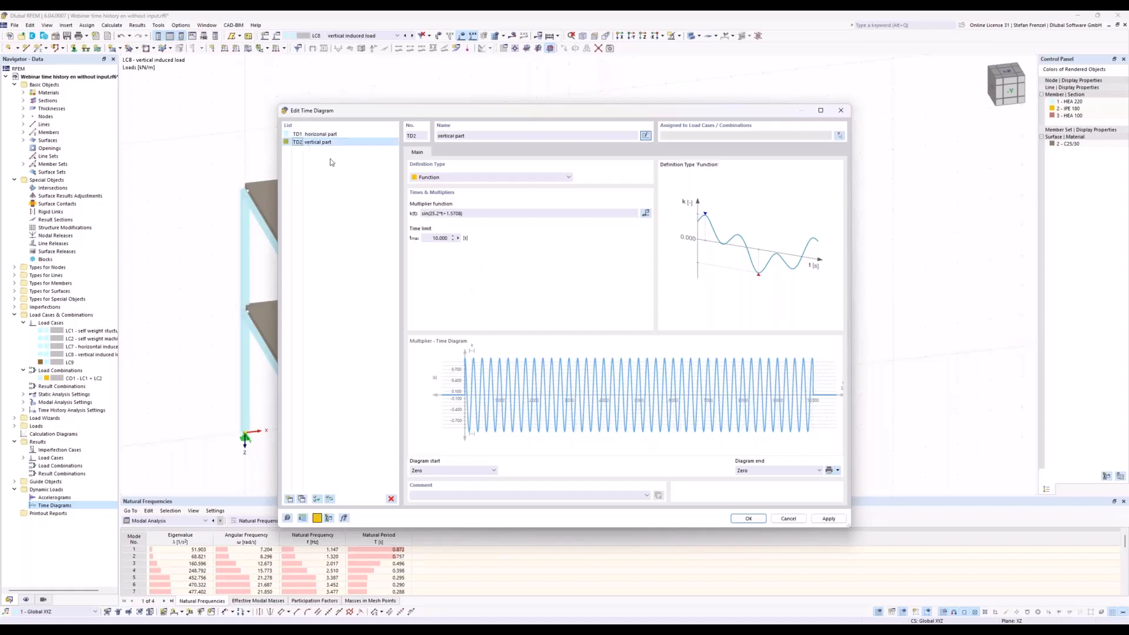
pyautogui.press('BackSpace')
pyautogui.write('3')
pyautogui.click(432, 214)
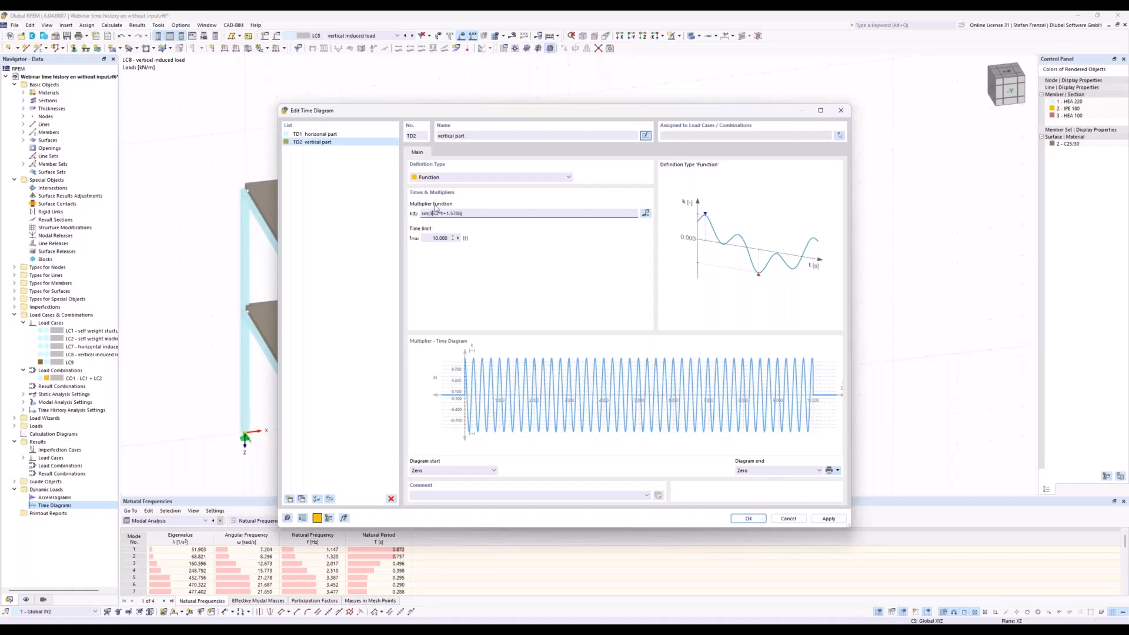
pyautogui.click(740, 521)
# - Display the loads of LC7, the horizontal induced load, and check the angular frequency of mode 30 in the Natural Frequencies table
pyautogui.scroll(-8, 238, 559)
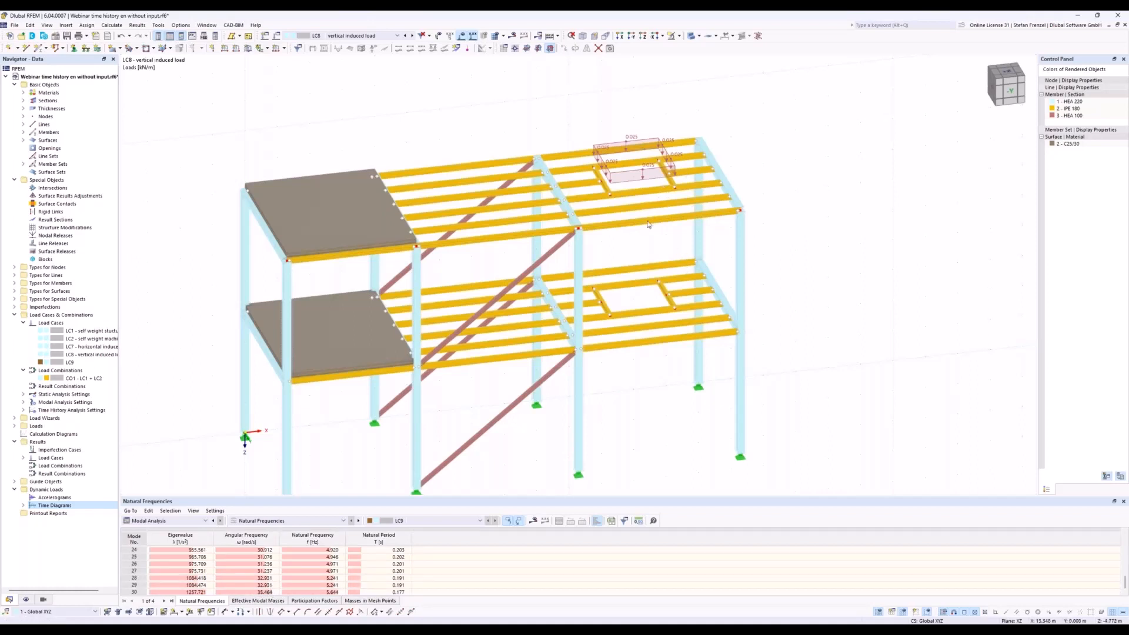
pyautogui.click(353, 36)
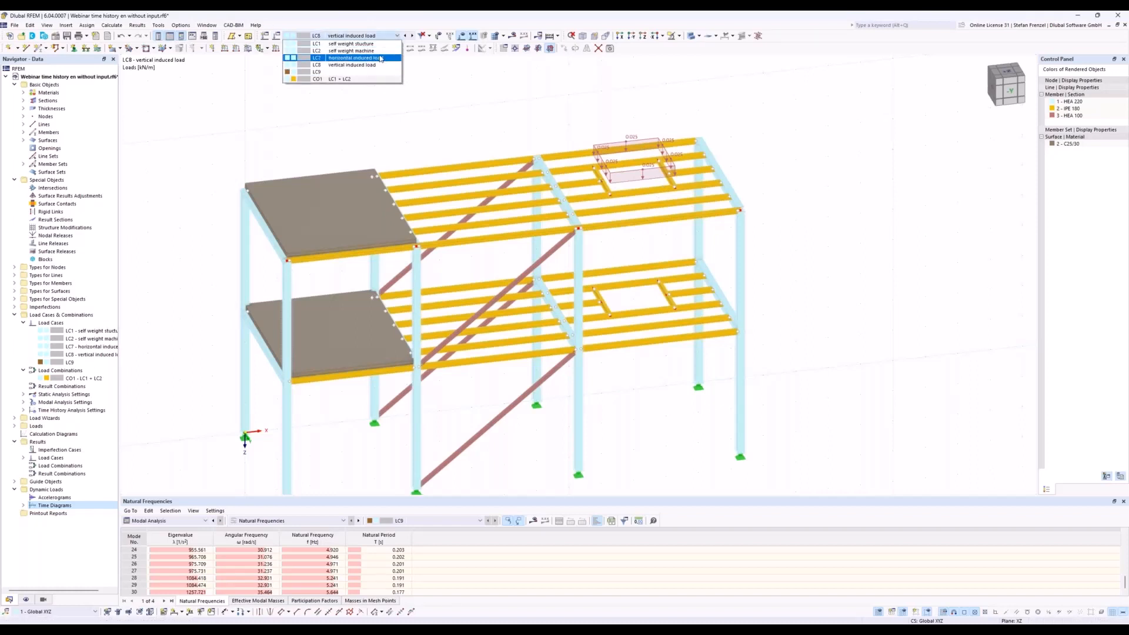
pyautogui.click(380, 58)
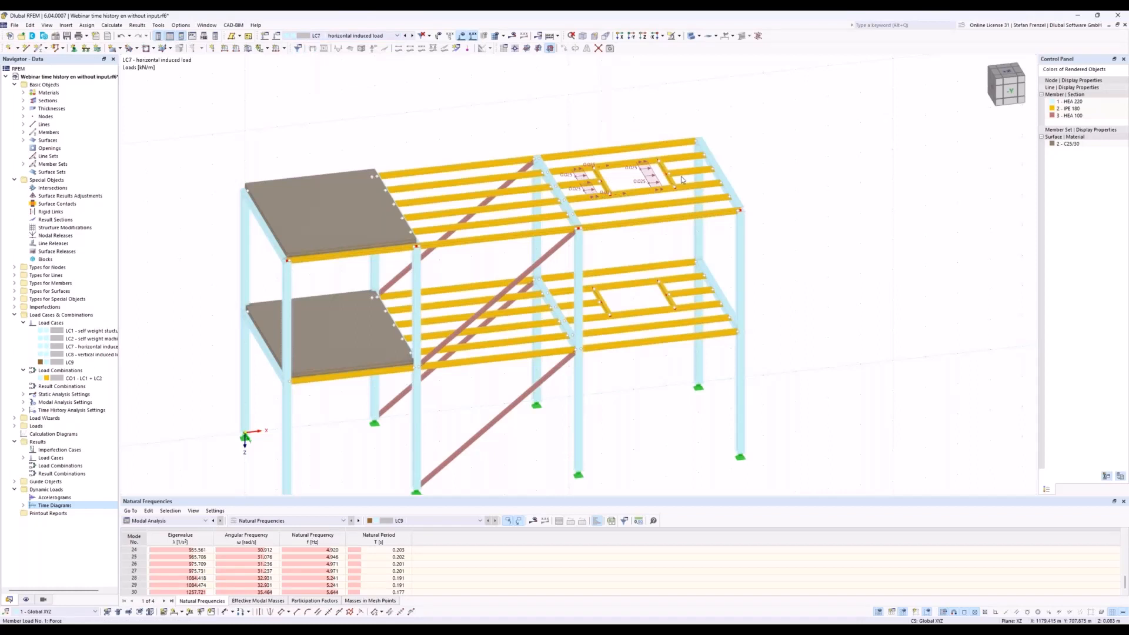
pyautogui.click(254, 592)
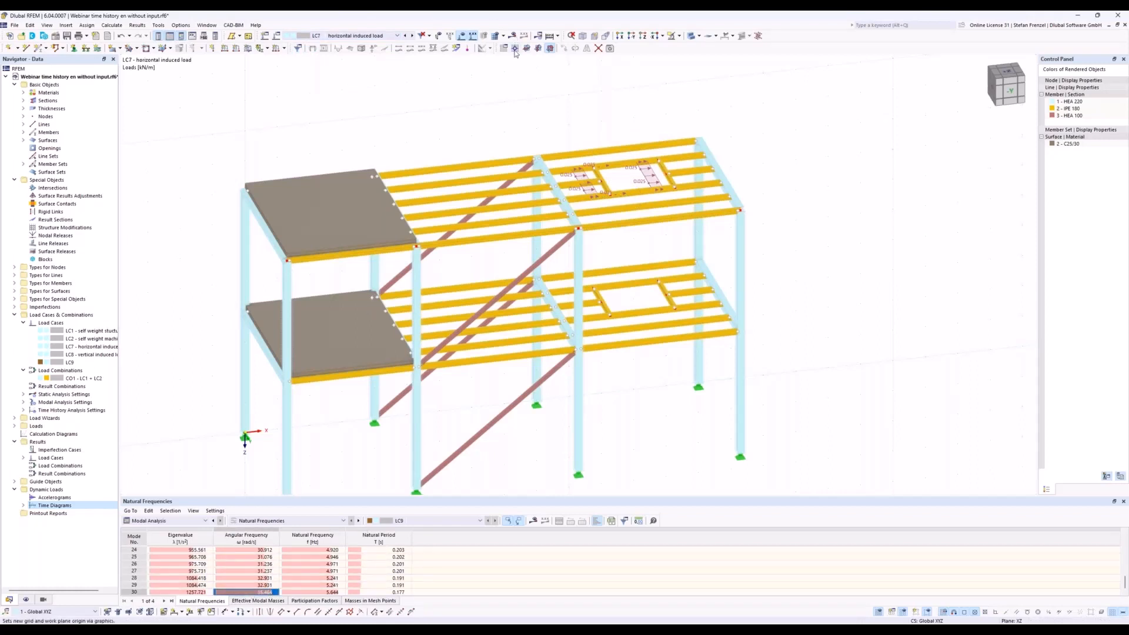
# - Display the modal analysis results of LC9 and examine the mode 30 displacements on the frame
pyautogui.click(397, 36)
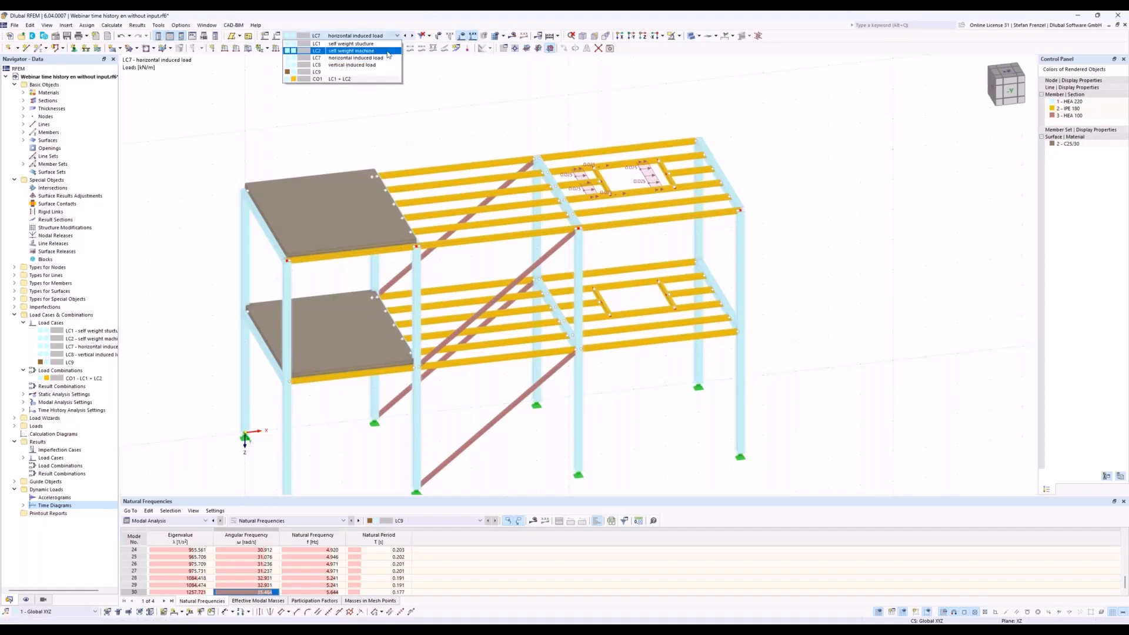
pyautogui.click(383, 72)
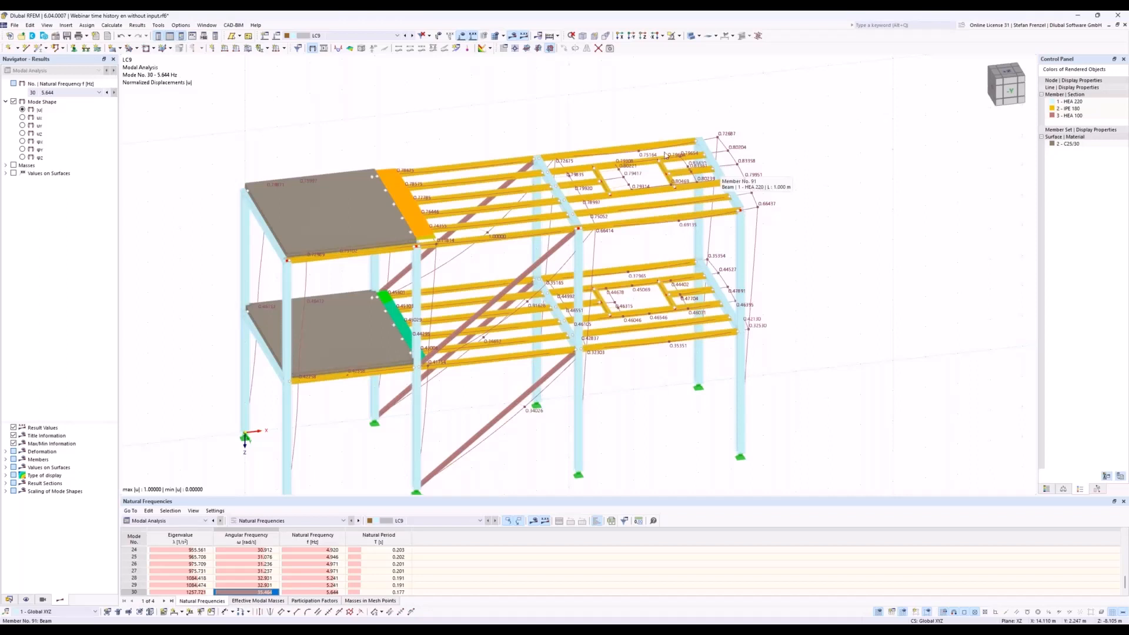
# - Create a new load combination CO2 with the analysis type Time History Analysis | Time Diagram
pyautogui.click(10, 600)
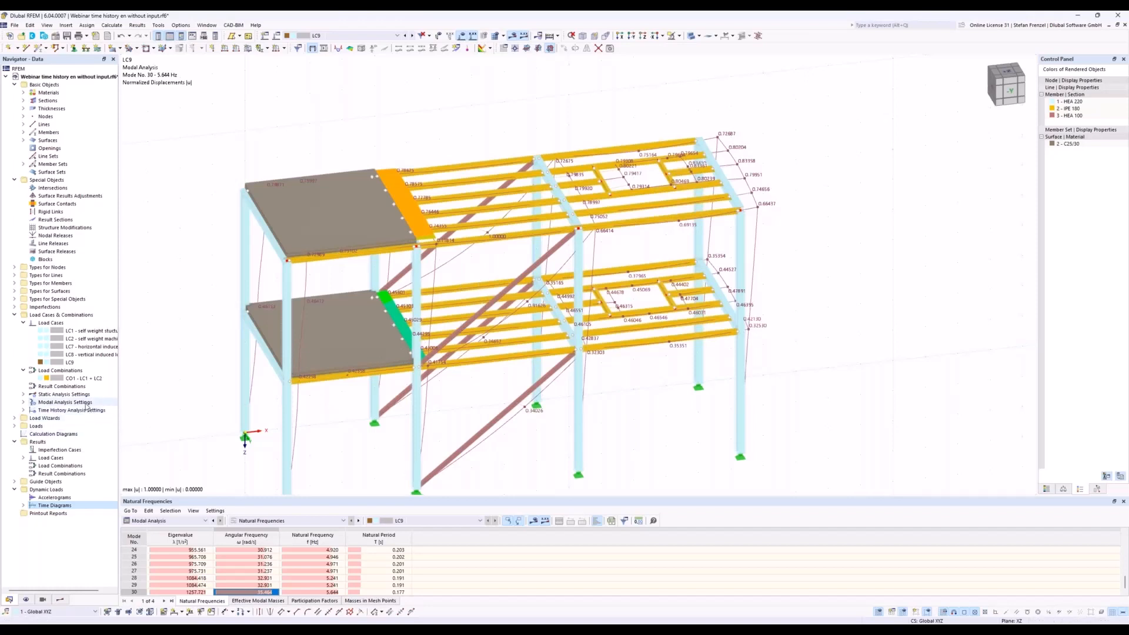
pyautogui.click(62, 372)
pyautogui.rightClick(63, 374)
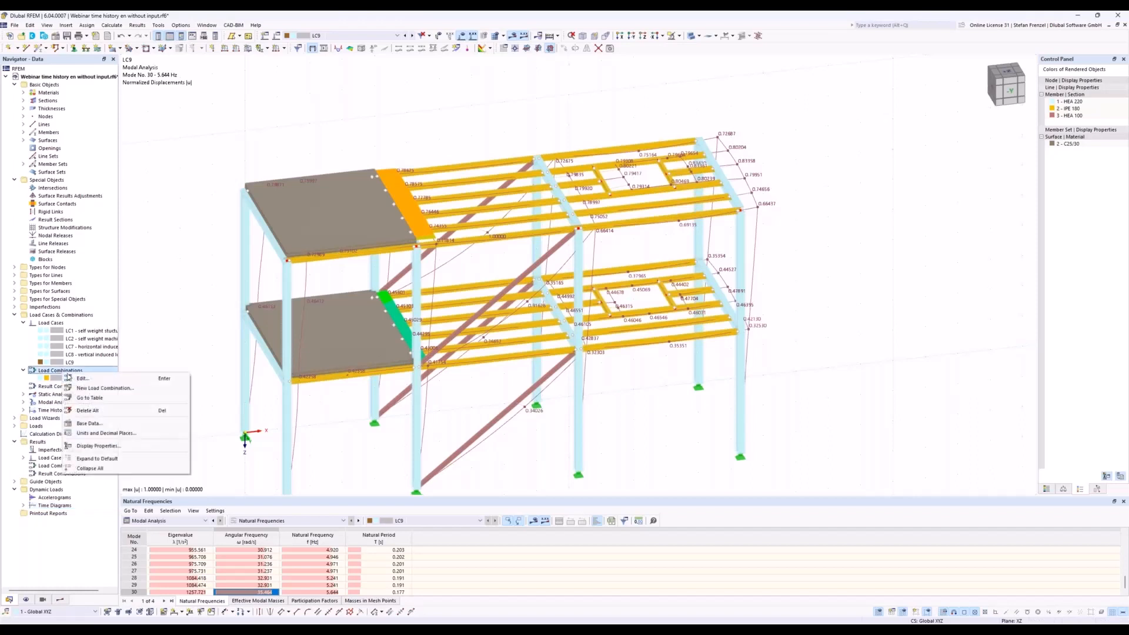
pyautogui.click(78, 388)
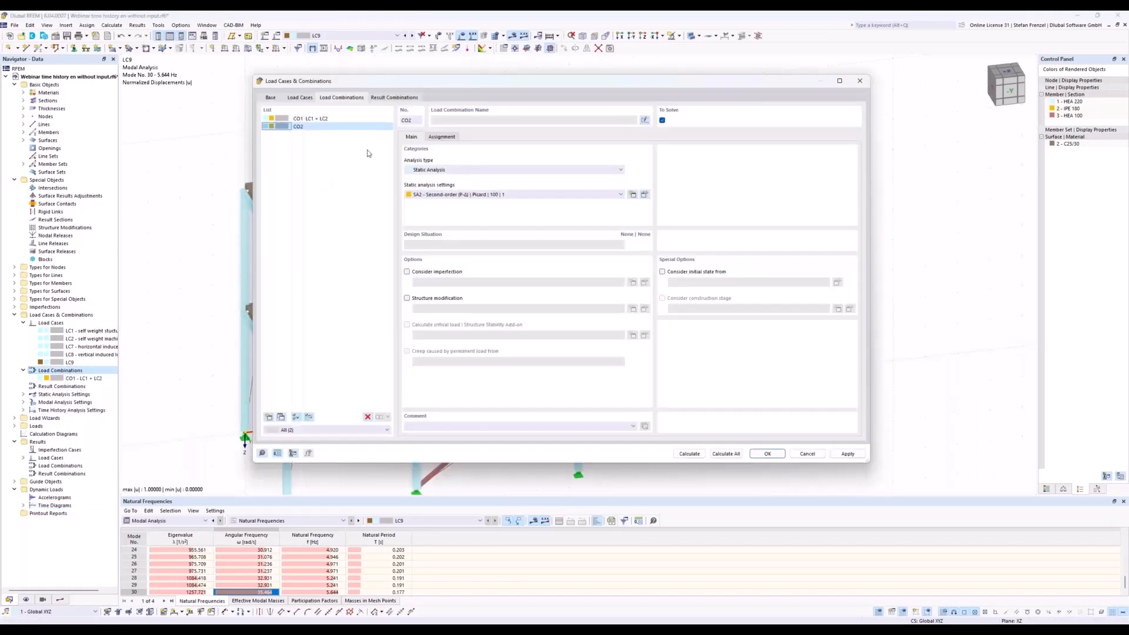
pyautogui.click(480, 170)
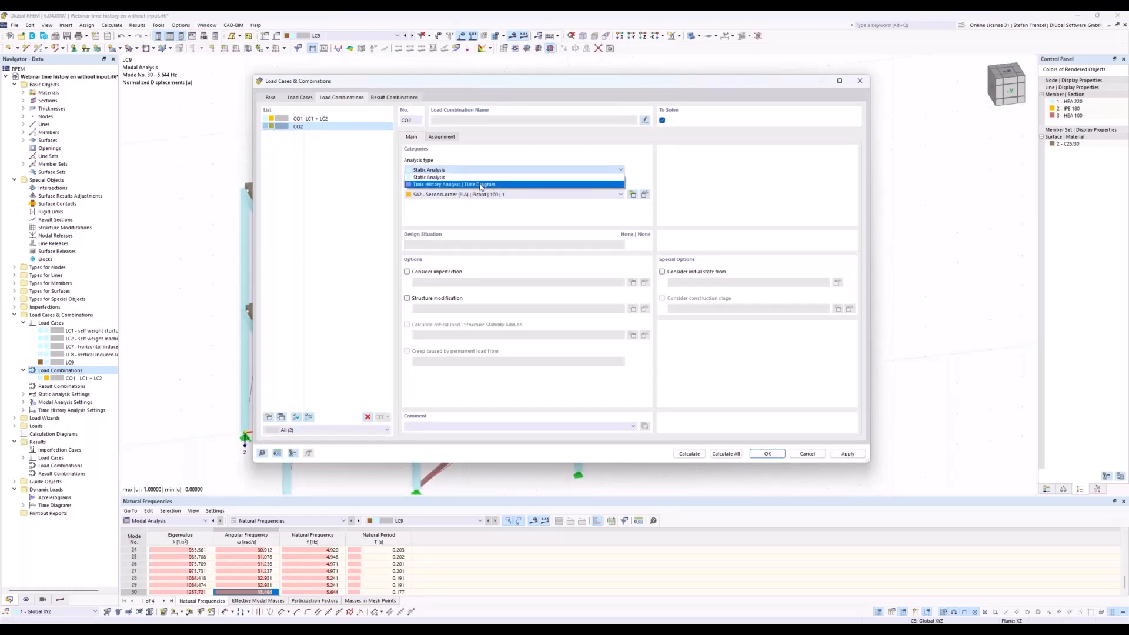
pyautogui.click(481, 184)
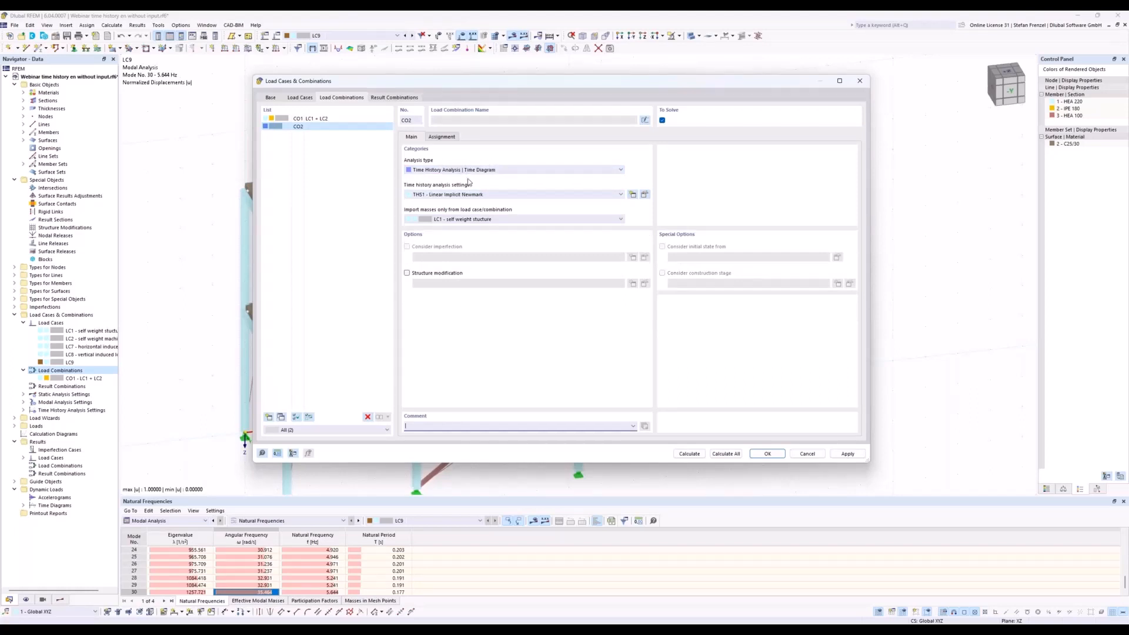
# - Assign LC7 with time diagram TD1 and LC8 with time diagram TD2 to load combination CO2
pyautogui.click(441, 136)
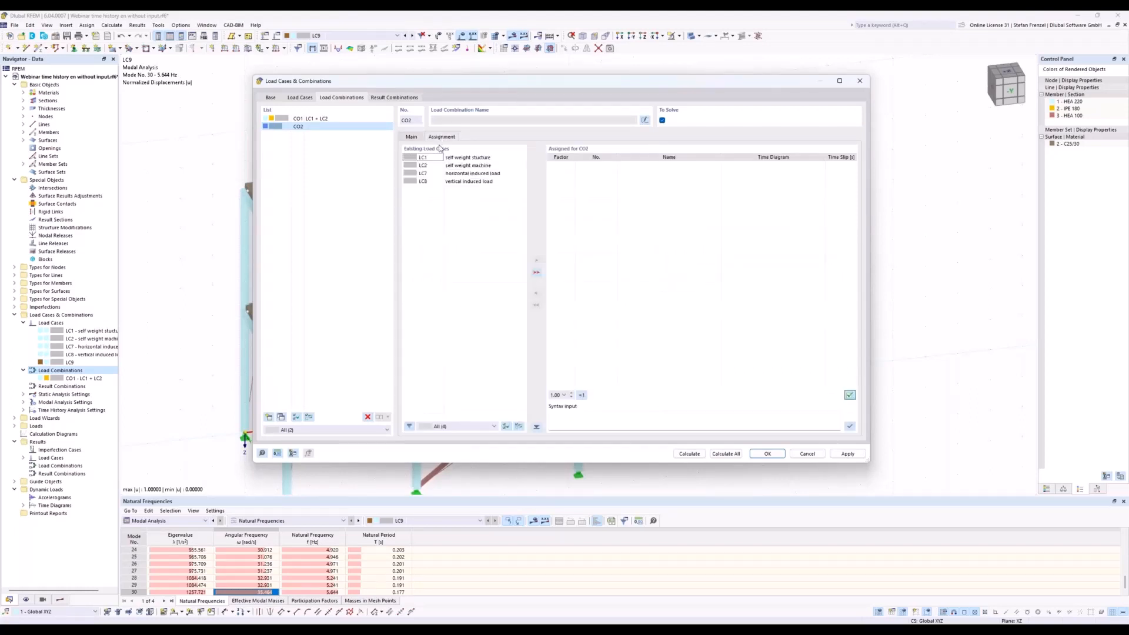
pyautogui.doubleClick(432, 173)
pyautogui.doubleClick(433, 182)
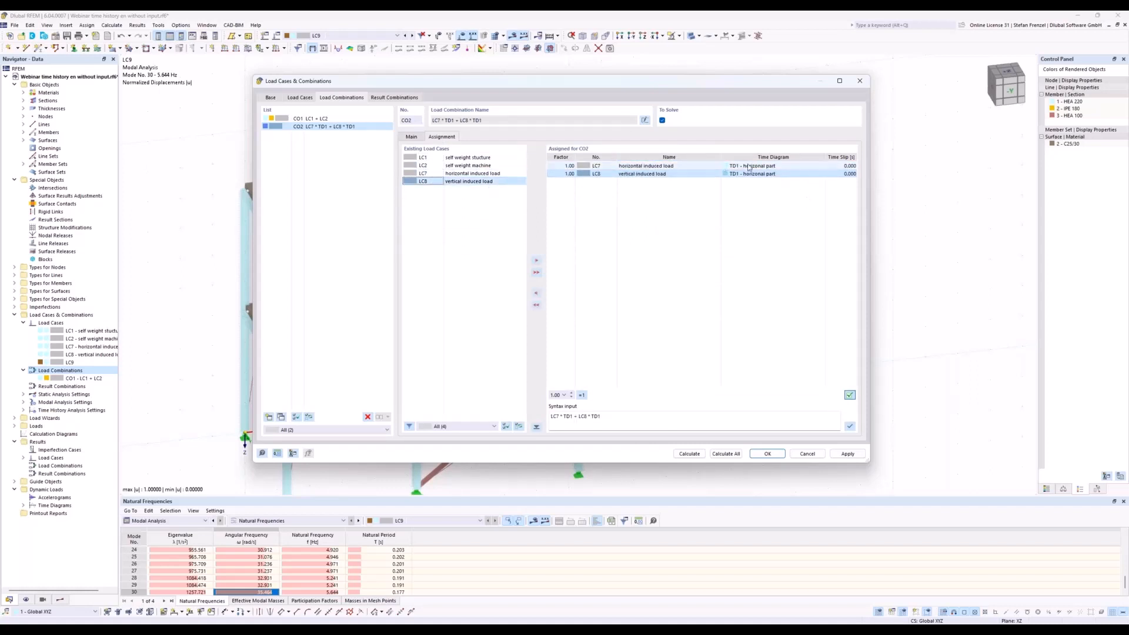
pyautogui.click(770, 174)
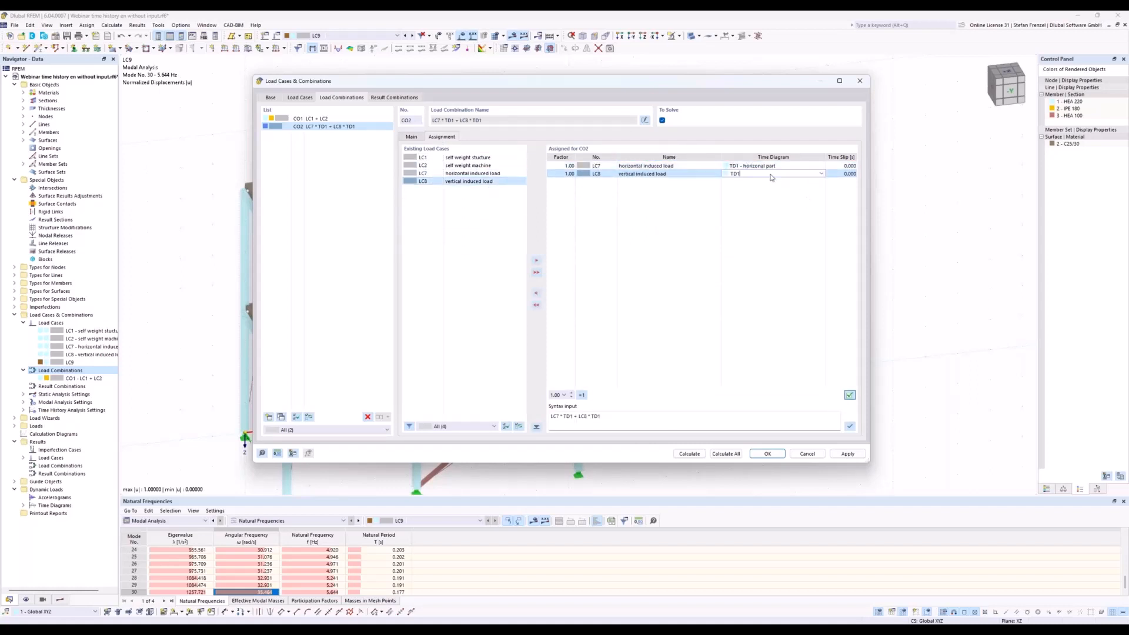
pyautogui.click(822, 175)
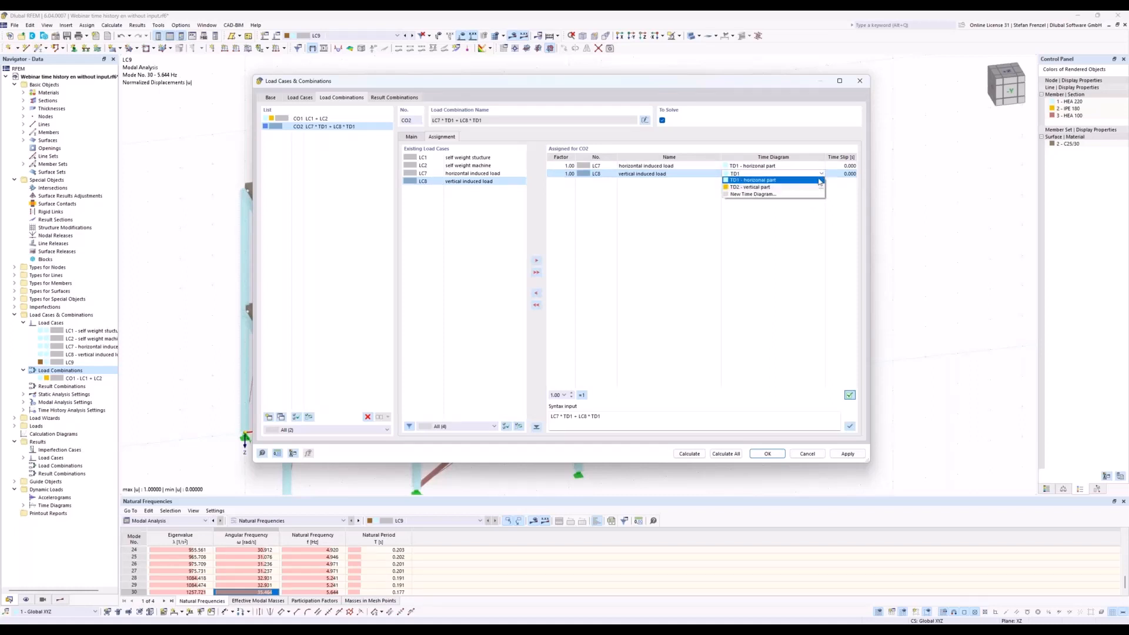
pyautogui.click(802, 188)
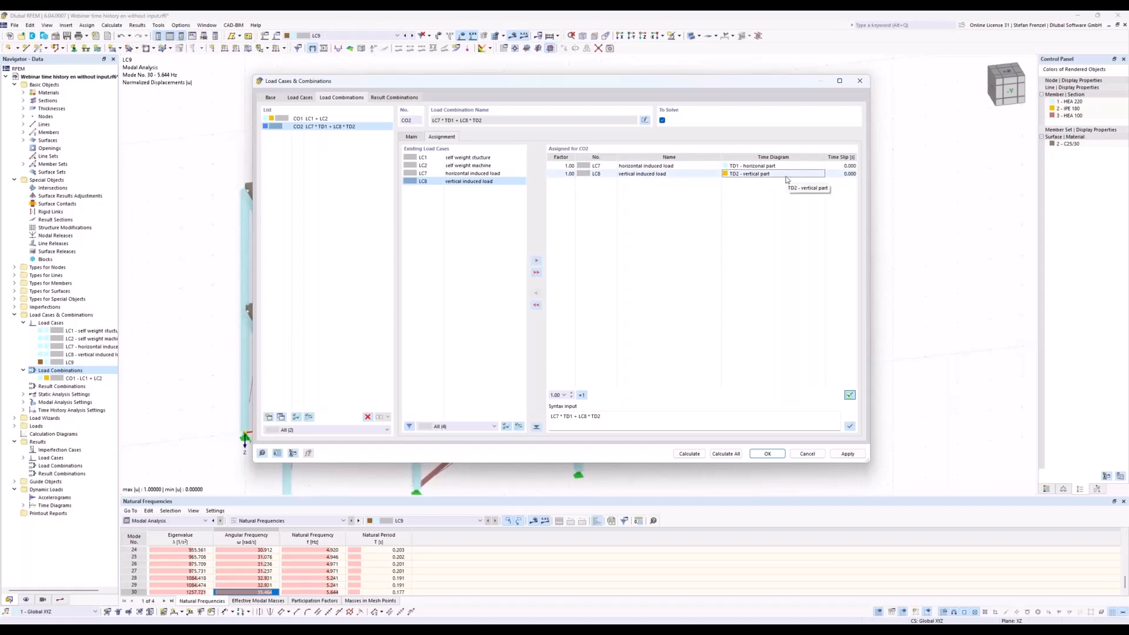
# - Edit time history analysis settings THS1 to use the Linear Modal method and check its damping parameters
pyautogui.click(418, 139)
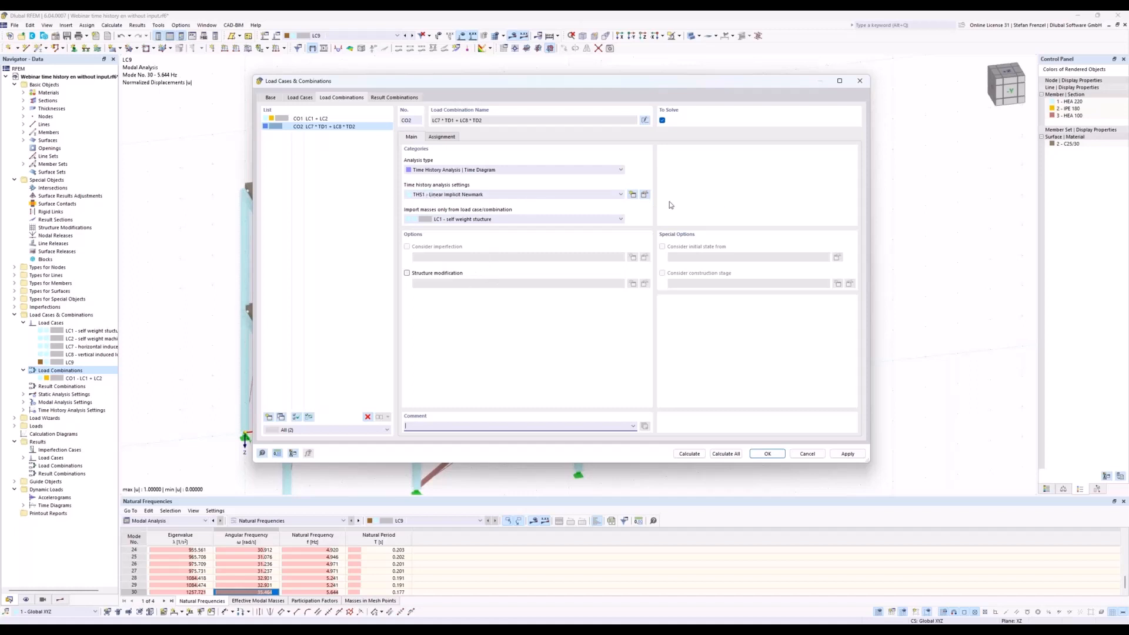
pyautogui.click(644, 196)
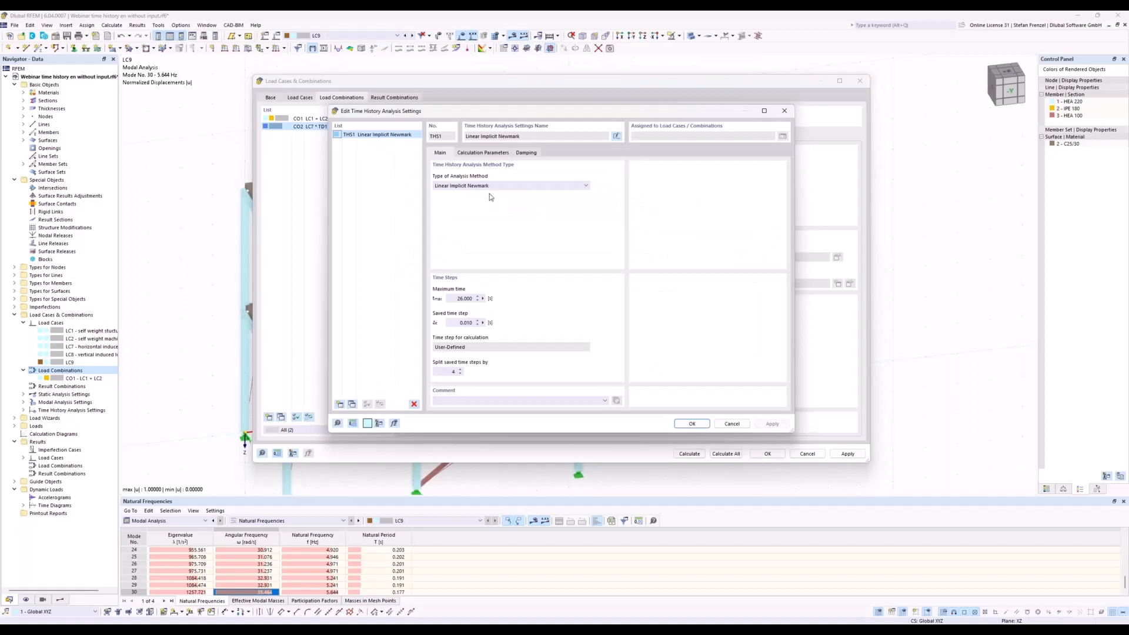
pyautogui.click(491, 186)
pyautogui.click(504, 191)
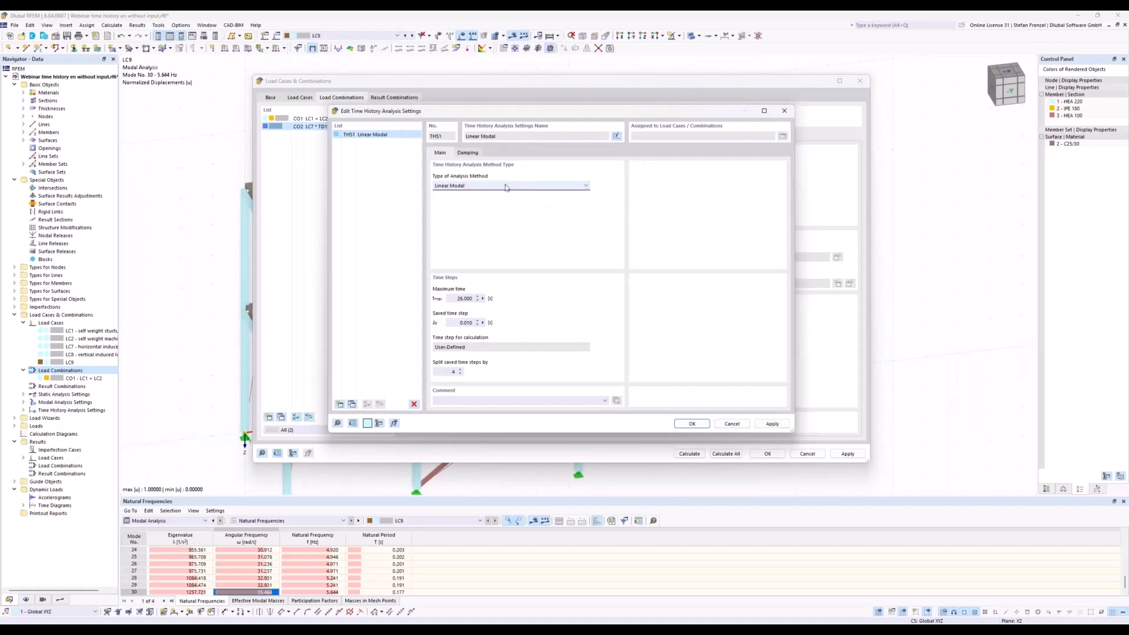
pyautogui.click(474, 154)
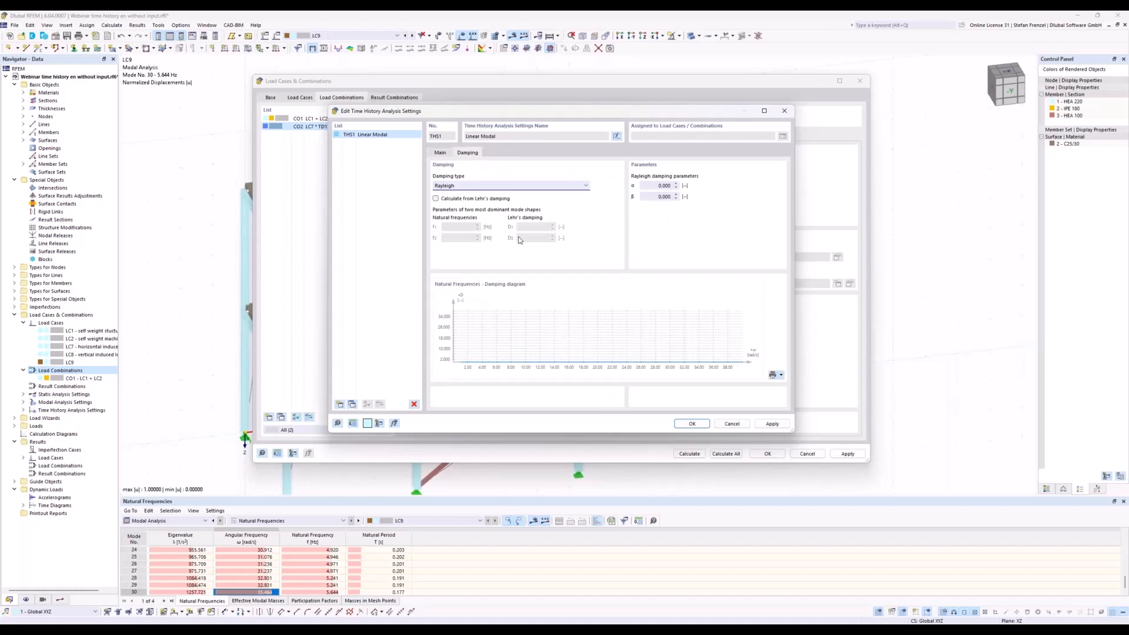
pyautogui.click(442, 154)
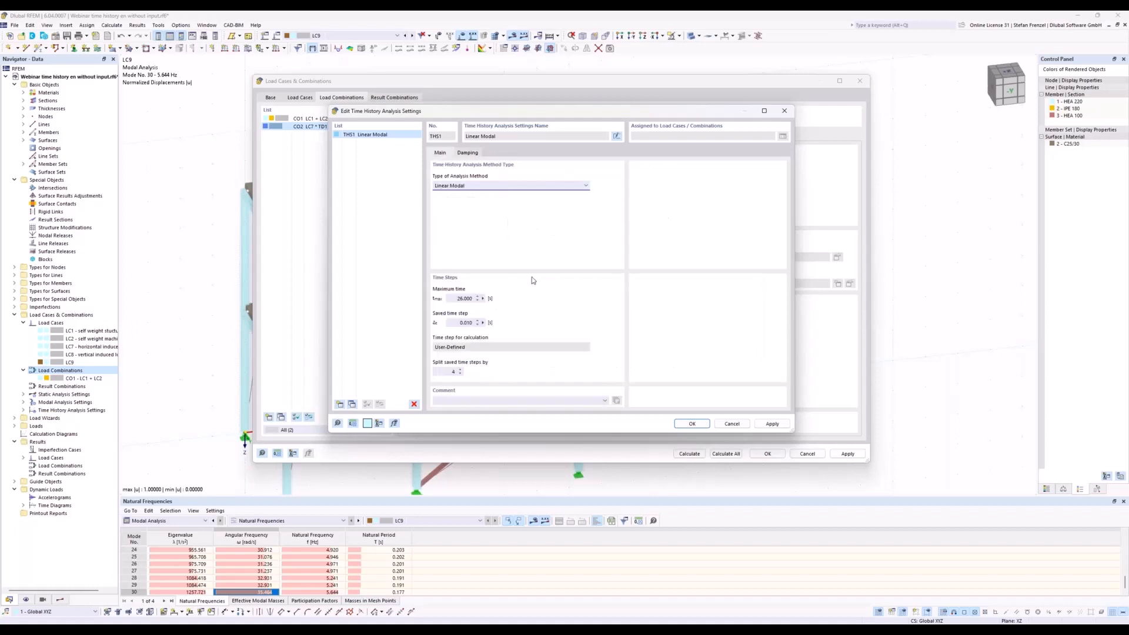
# - Set the maximum time of THS1 to 5 s and accept the time history analysis settings
pyautogui.doubleClick(460, 298)
pyautogui.write('5')
pyautogui.click(452, 371)
pyautogui.click(691, 423)
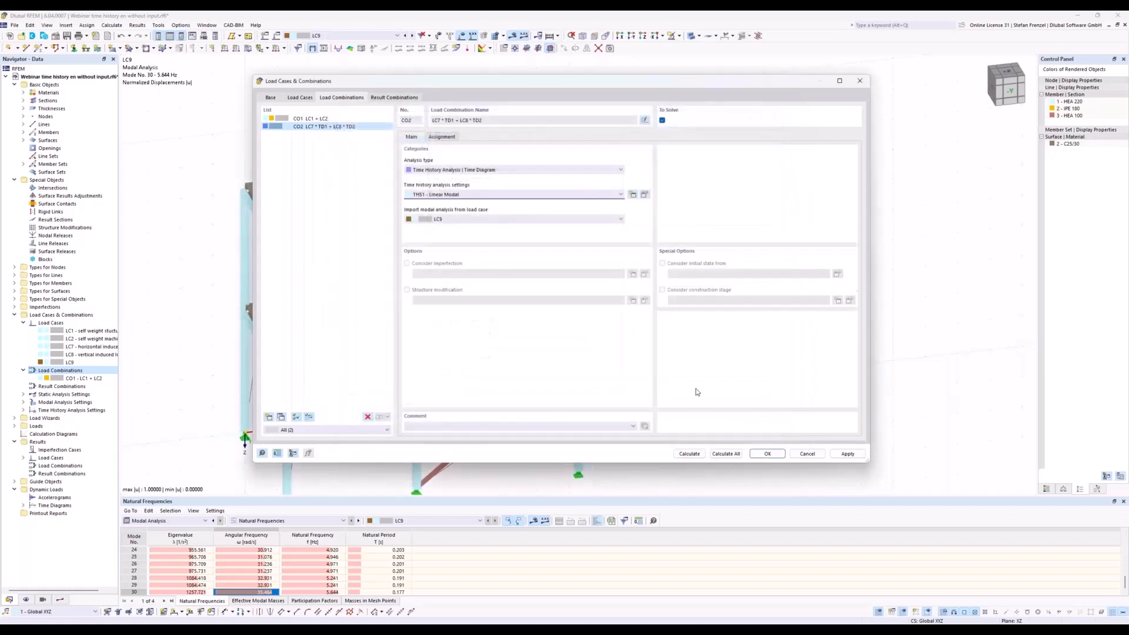
# - Select LC9 as the source of the imported modal analysis for CO2 and calculate the combination
pyautogui.click(468, 217)
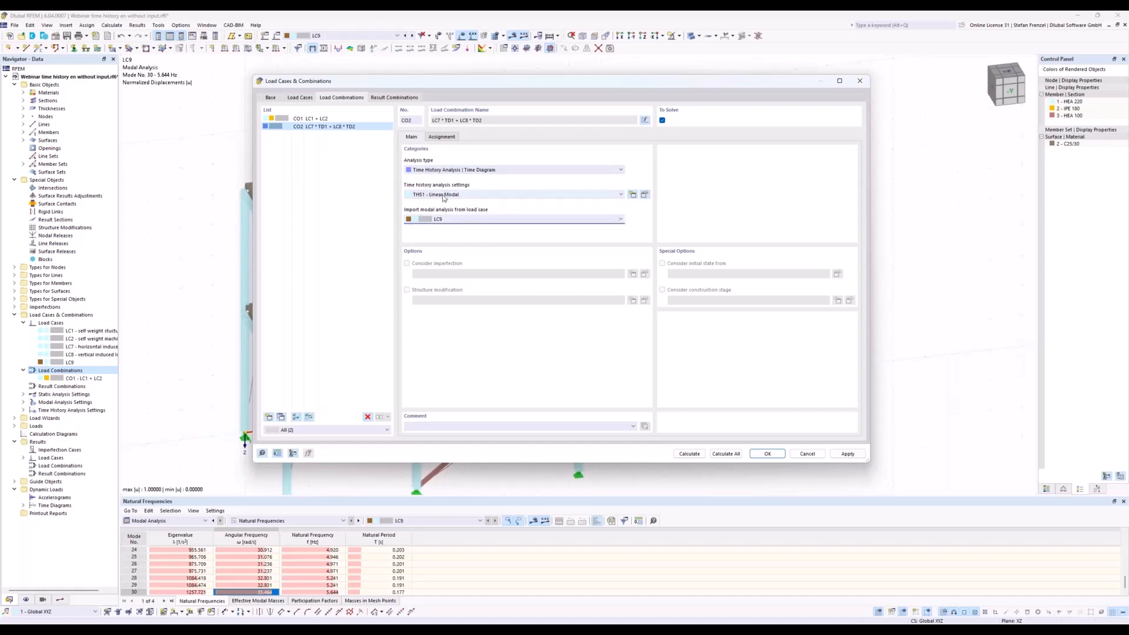
pyautogui.click(472, 220)
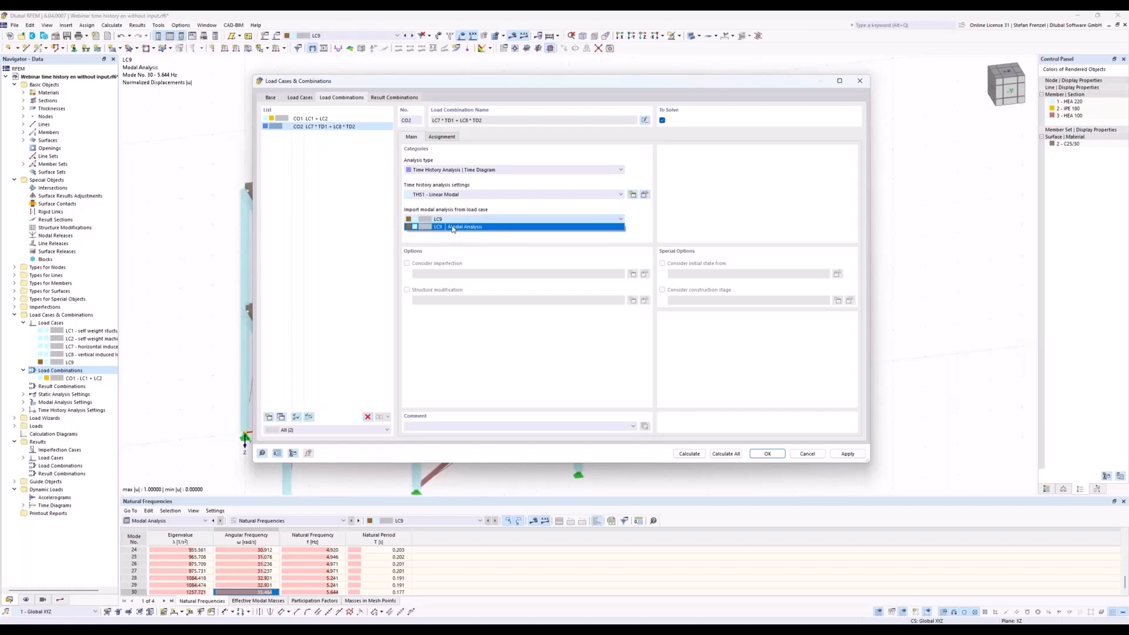
pyautogui.click(453, 229)
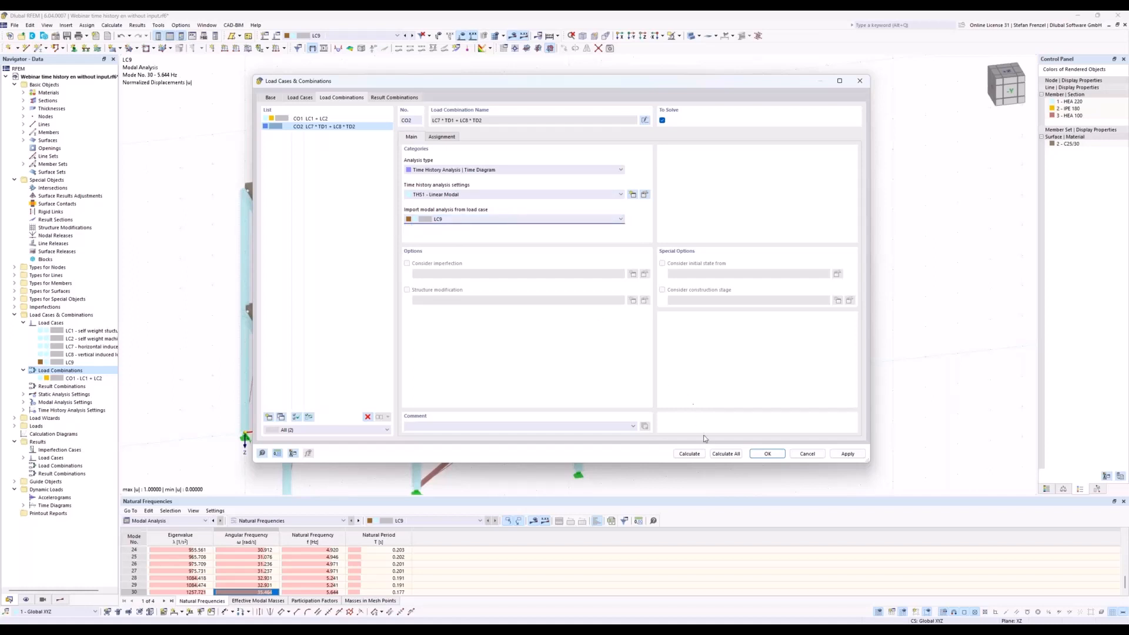
pyautogui.click(689, 454)
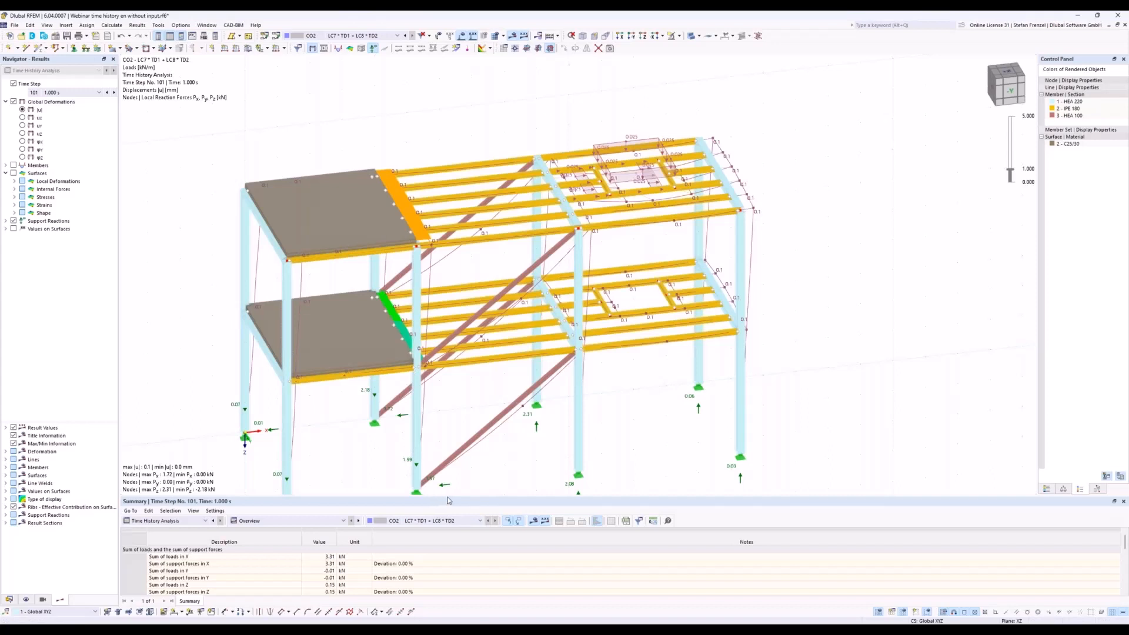
# - Enlarge the results table and display the CO2 results at time step 313 (3.120 s)
pyautogui.moveTo(449, 501); pyautogui.dragTo(442, 424)
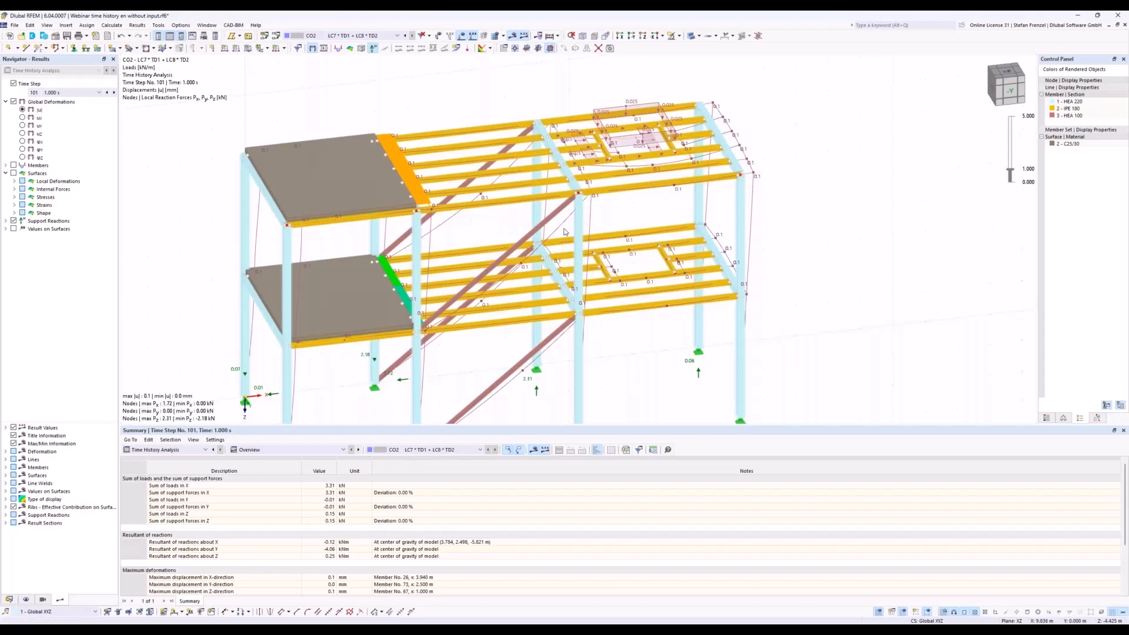
pyautogui.click(99, 93)
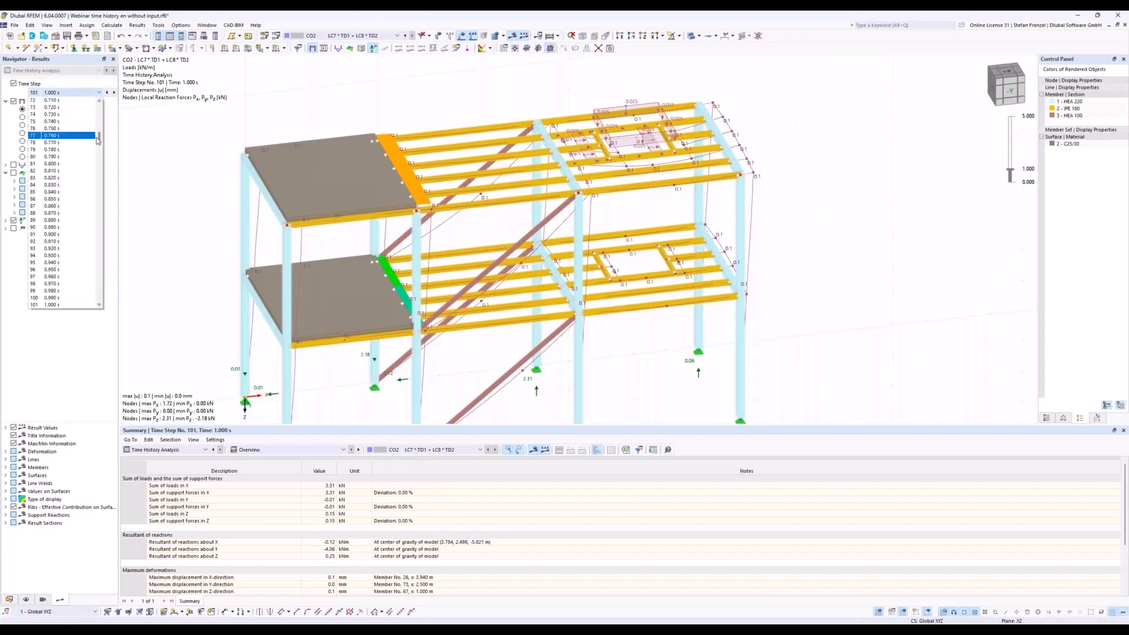
pyautogui.moveTo(98, 137); pyautogui.dragTo(104, 212)
pyautogui.click(76, 241)
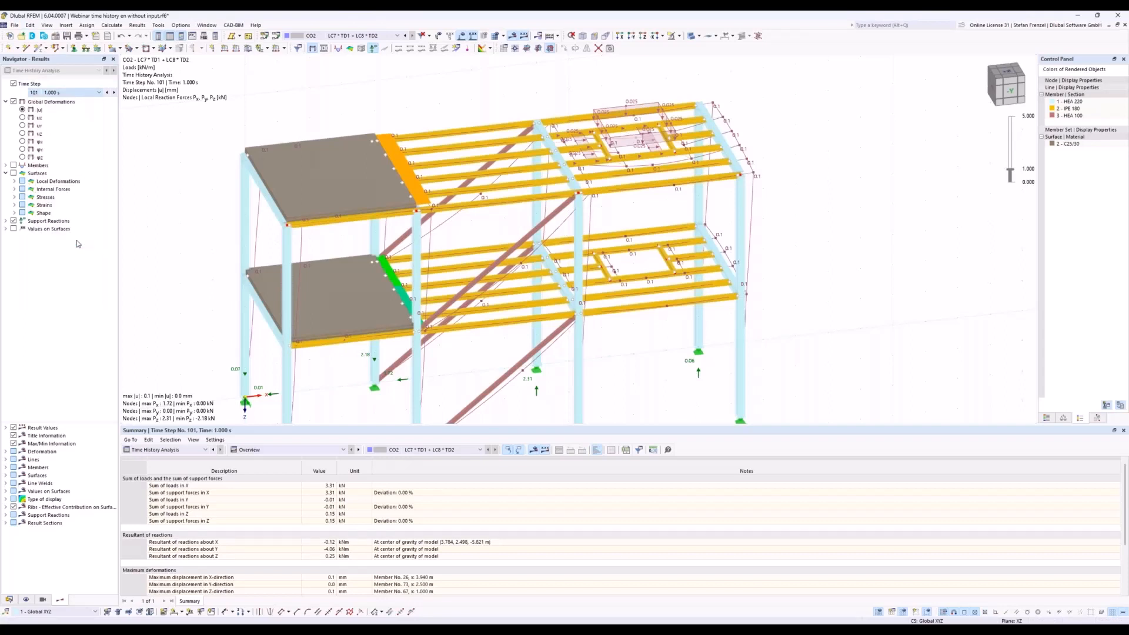
pyautogui.click(99, 92)
pyautogui.scroll(-5, 76, 277)
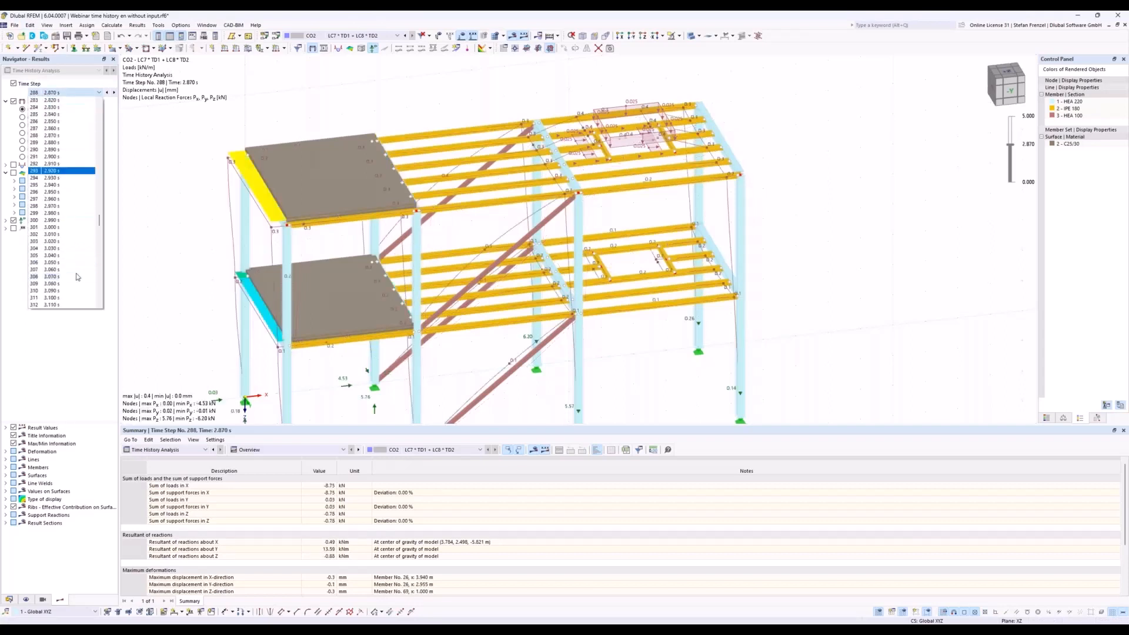
pyautogui.scroll(-2, 77, 277)
pyautogui.click(77, 271)
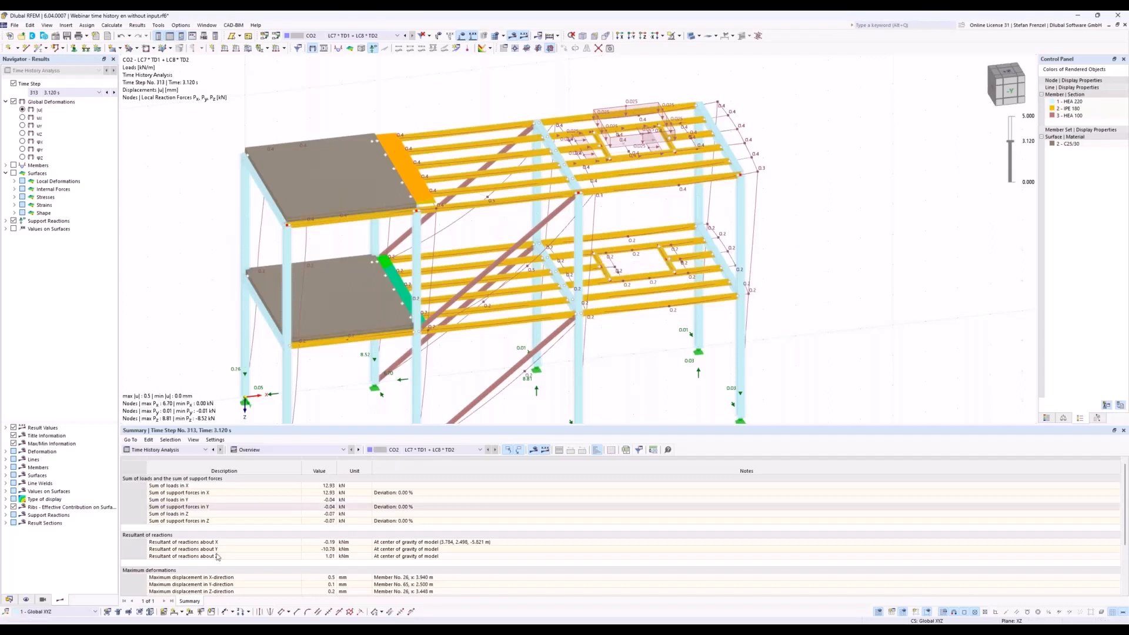
# - Create a new calculation diagram of type 2D | Basic with Time History Analysis as its source
pyautogui.click(8, 600)
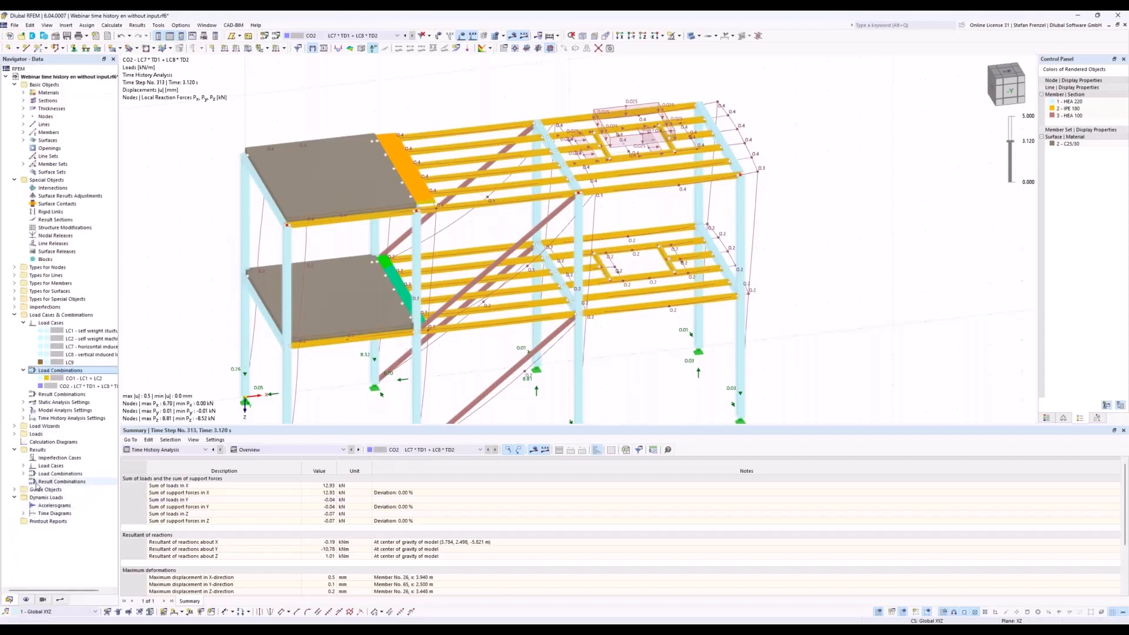
pyautogui.rightClick(49, 443)
pyautogui.click(67, 459)
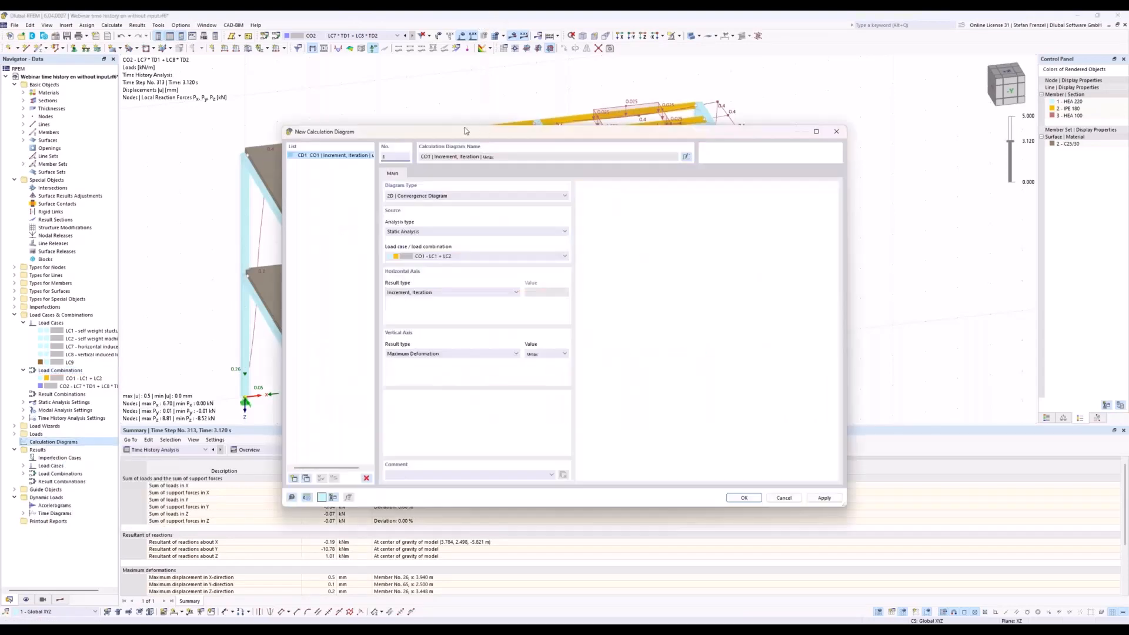
pyautogui.moveTo(465, 128); pyautogui.dragTo(267, 76)
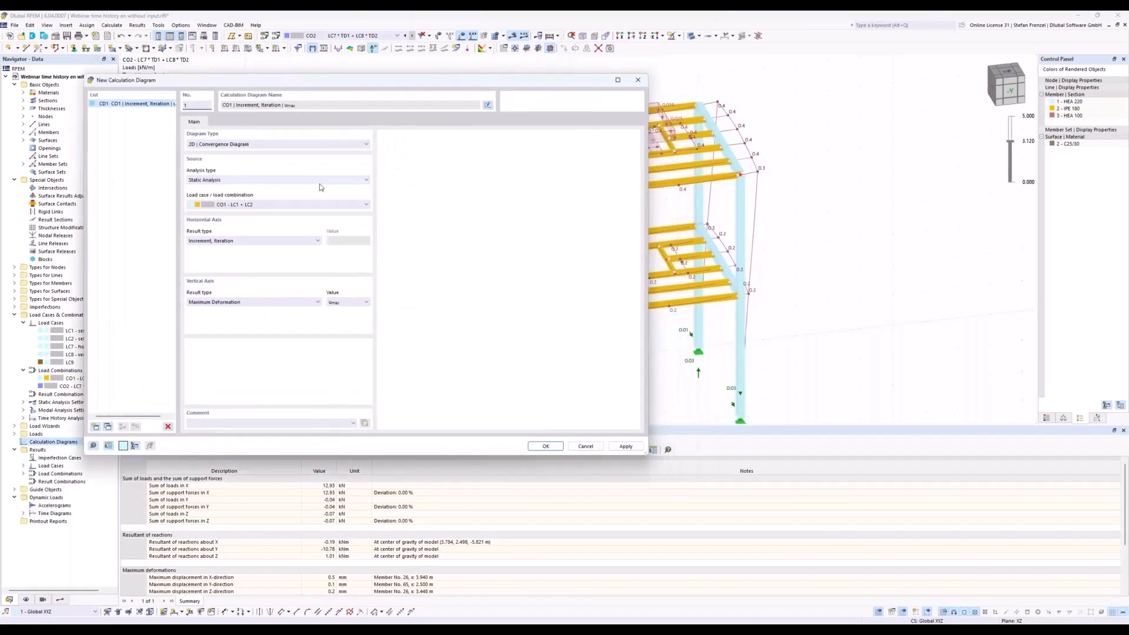
pyautogui.click(260, 147)
pyautogui.click(228, 156)
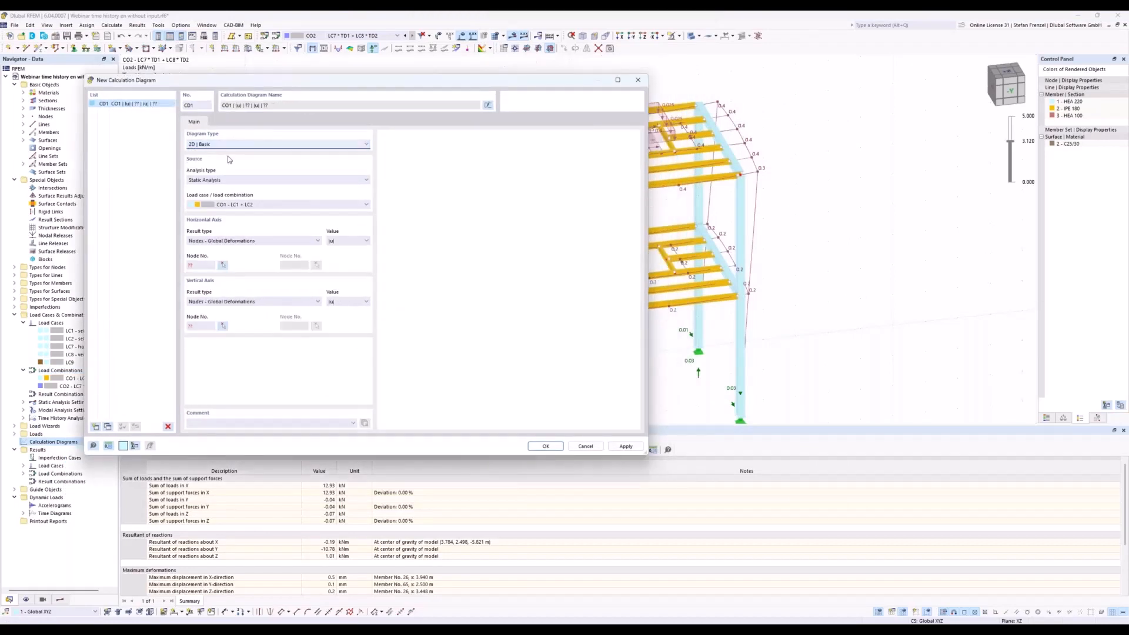
pyautogui.click(264, 180)
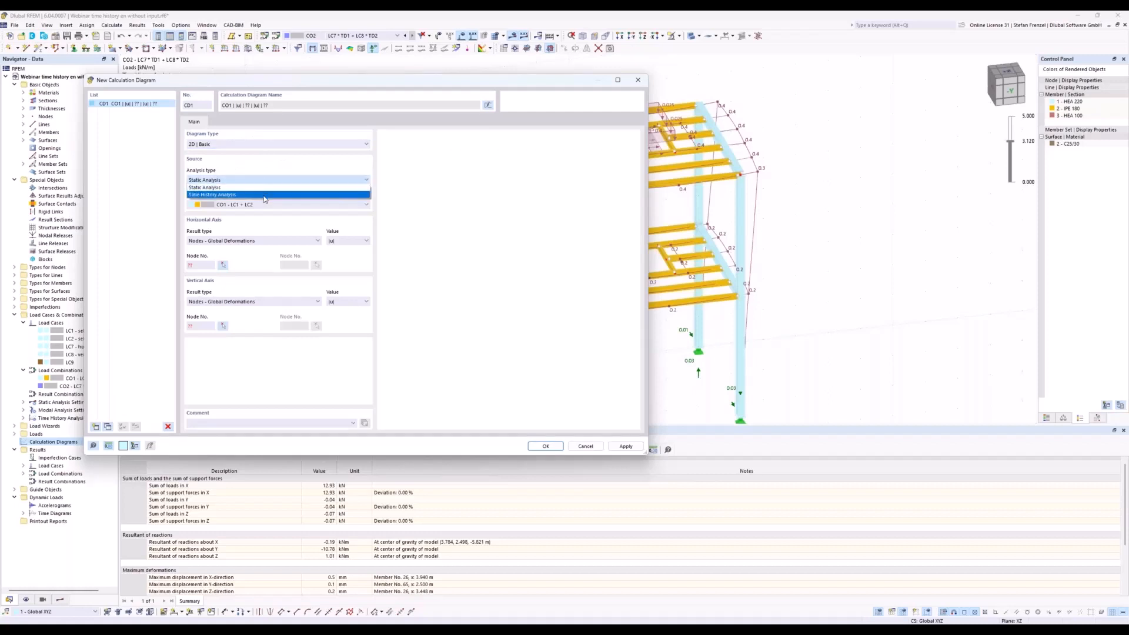
pyautogui.click(264, 198)
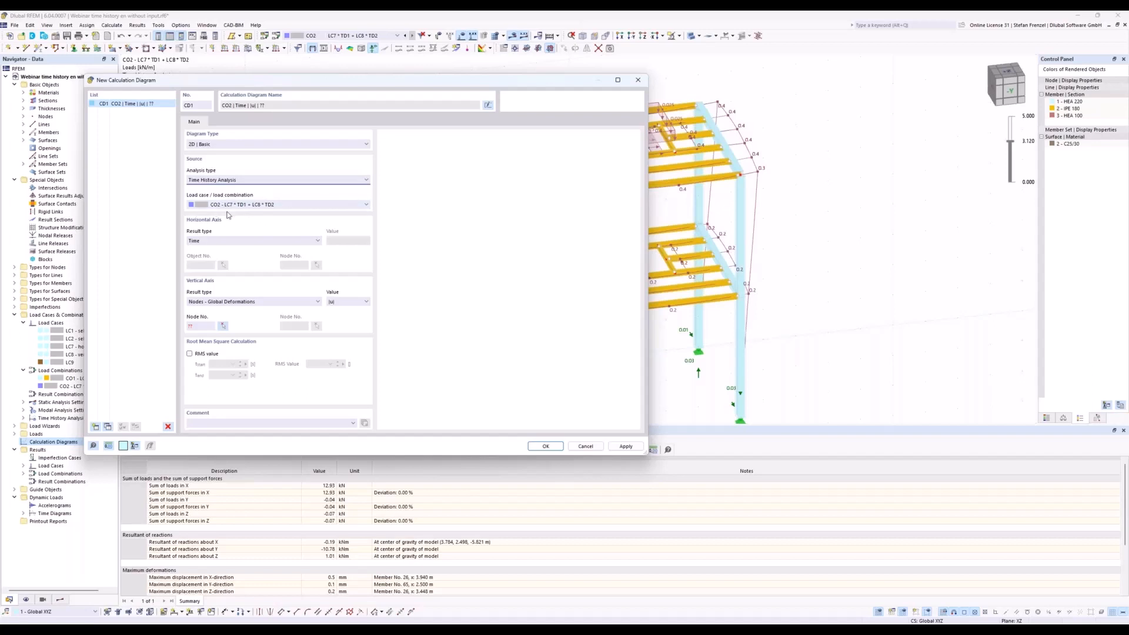
# - Plot Nodes - Accelerations on the diagram's vertical axis for node 43 at the upper floor's machine opening
pyautogui.click(266, 301)
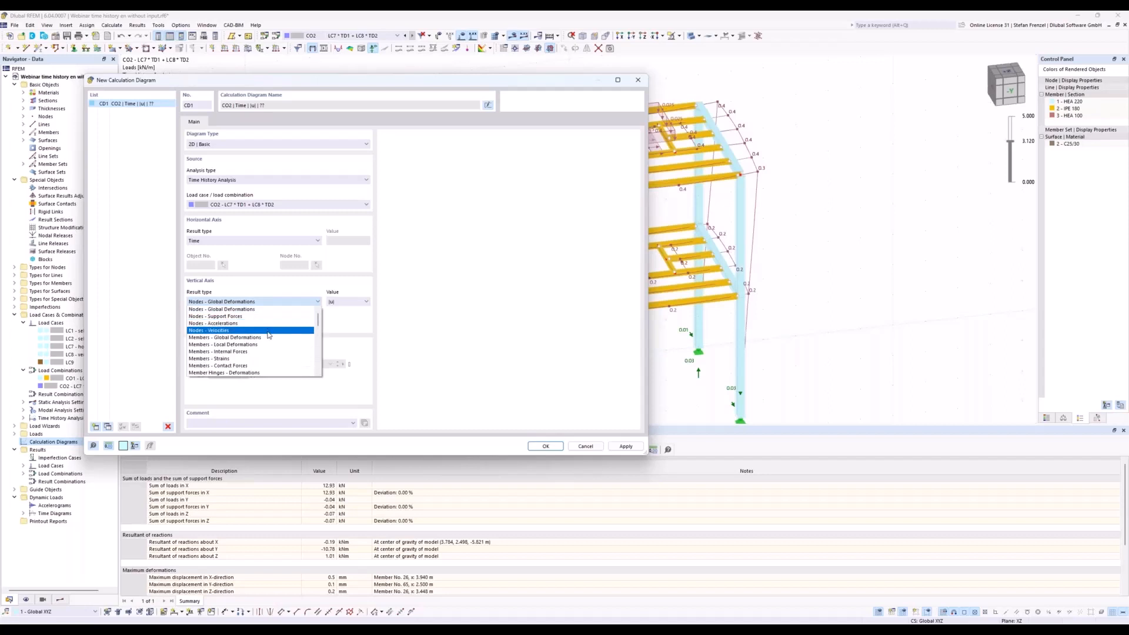
pyautogui.click(266, 323)
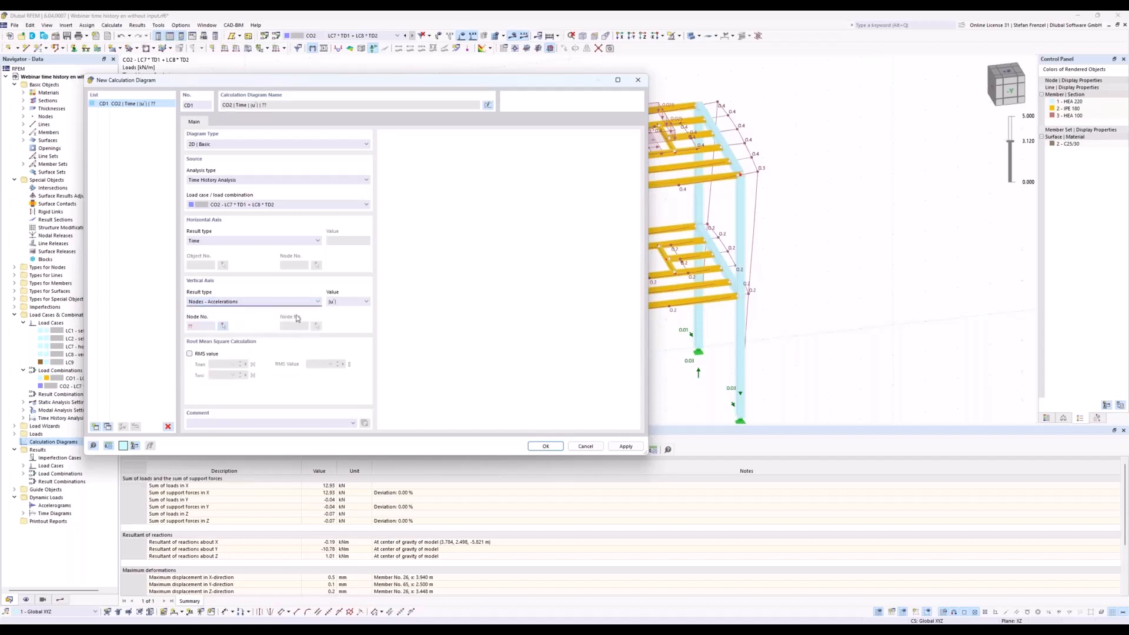
pyautogui.click(346, 301)
pyautogui.click(347, 301)
pyautogui.click(223, 326)
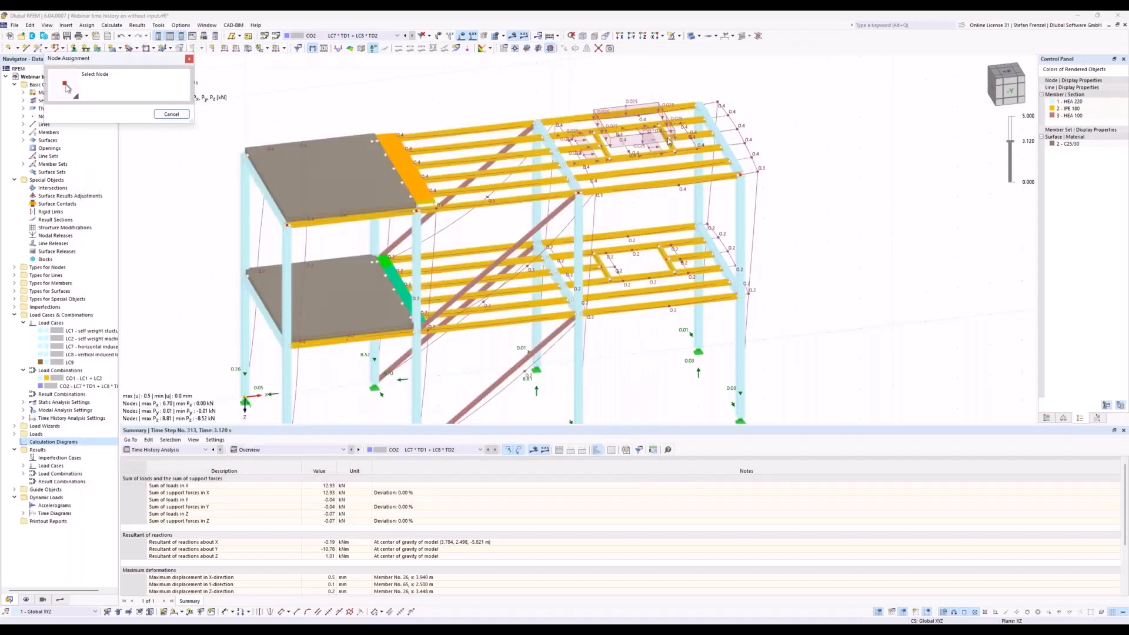
pyautogui.click(669, 139)
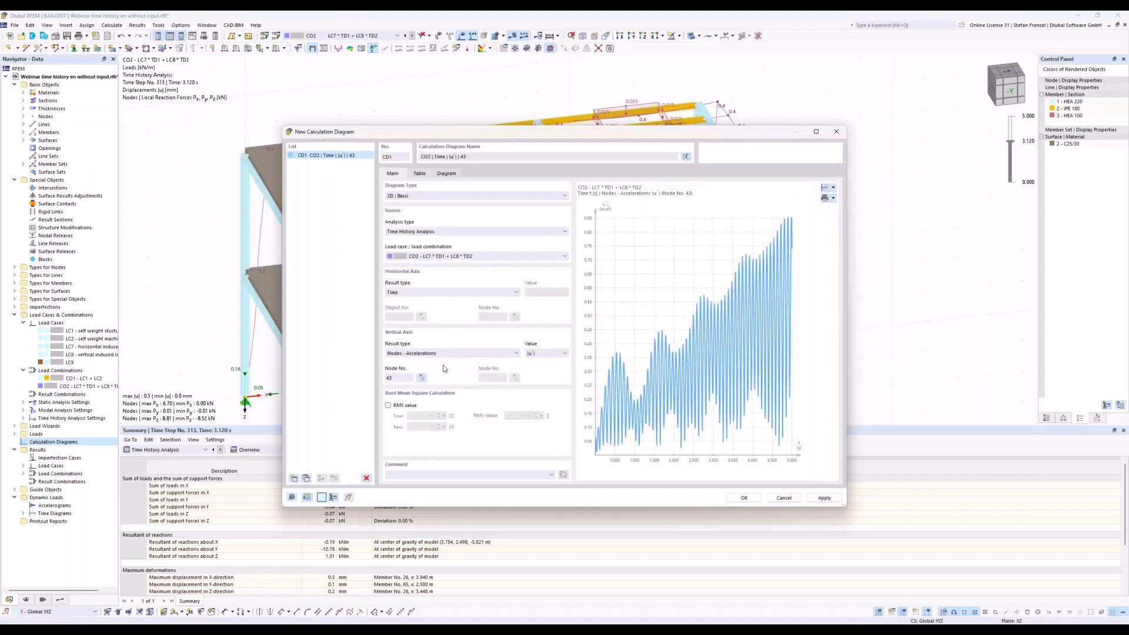
# - Compare node 43's acceleration curves for the Z, X and resultant components in the diagram preview
pyautogui.click(544, 353)
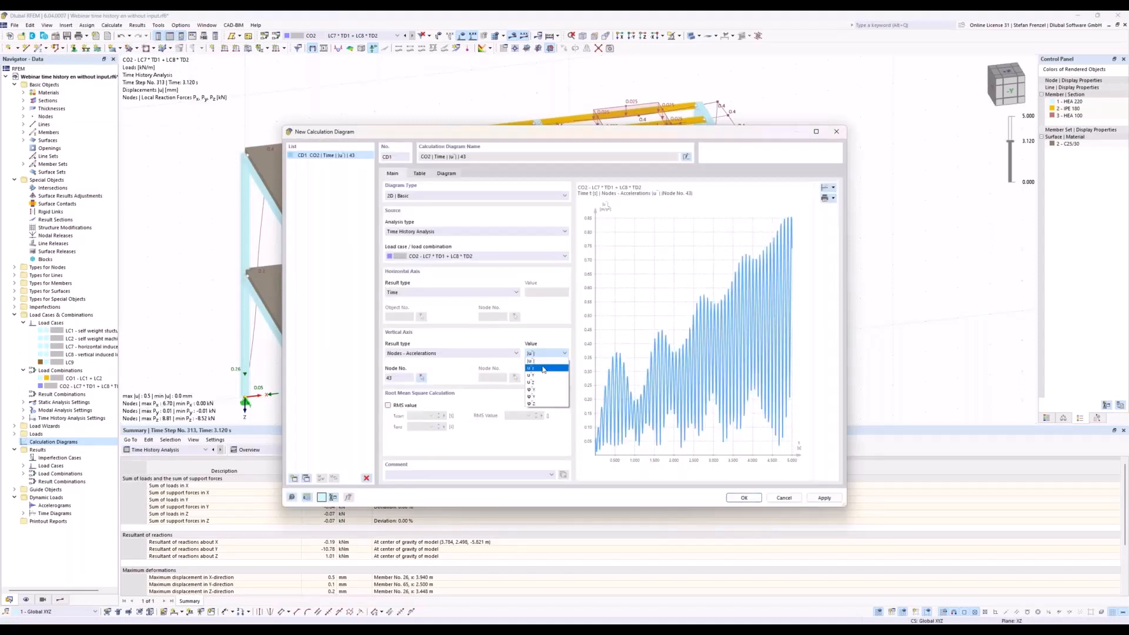
pyautogui.click(543, 385)
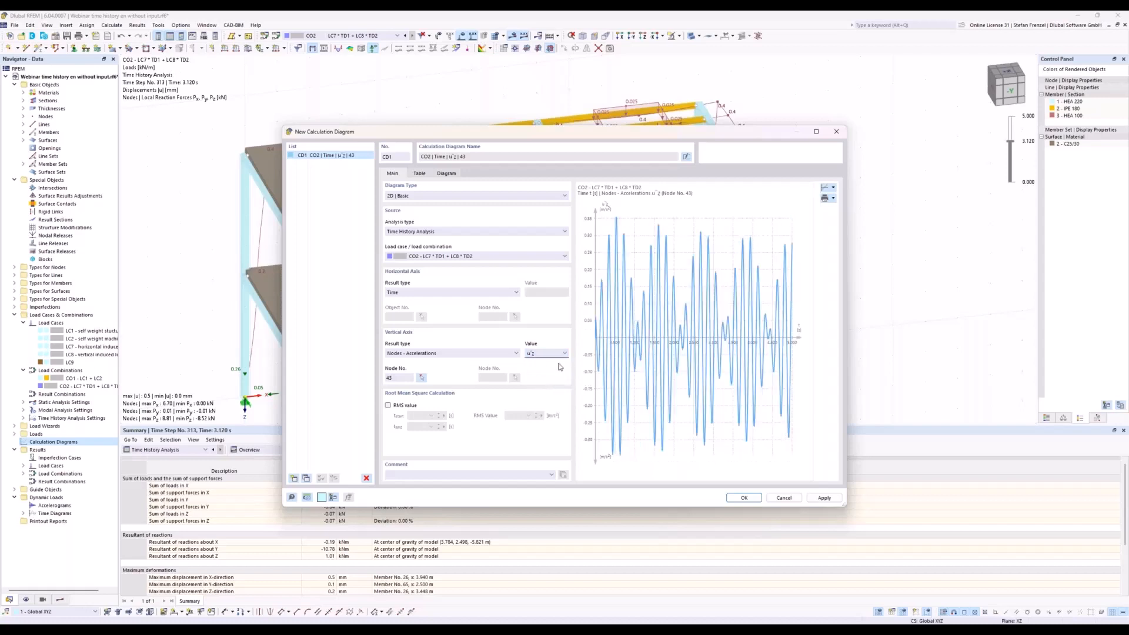
pyautogui.click(558, 354)
pyautogui.click(551, 370)
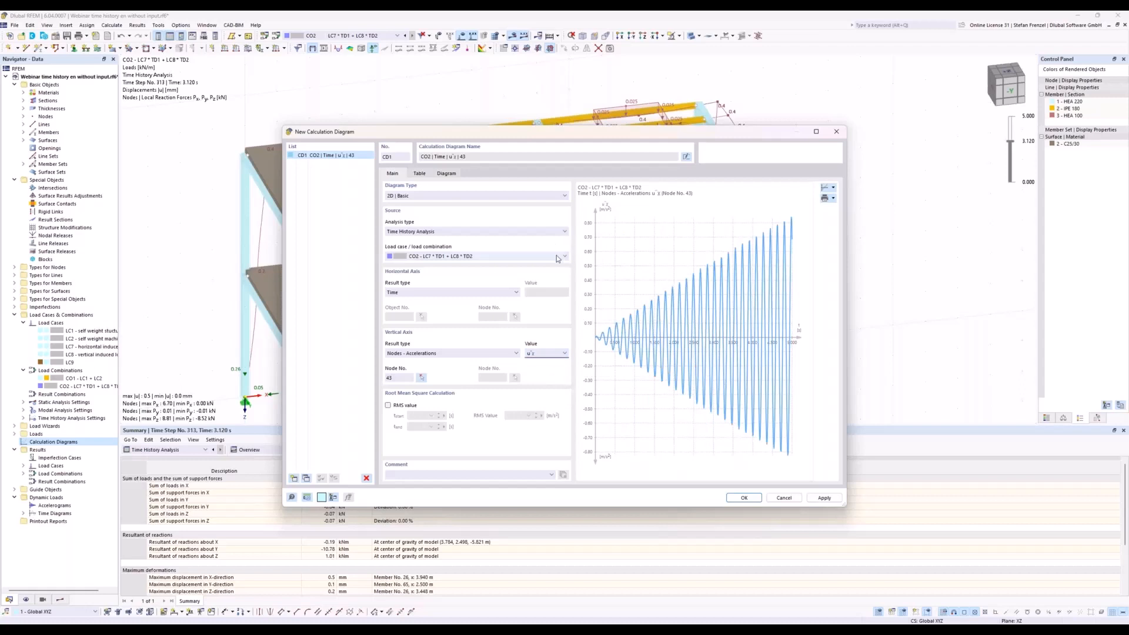
pyautogui.click(551, 354)
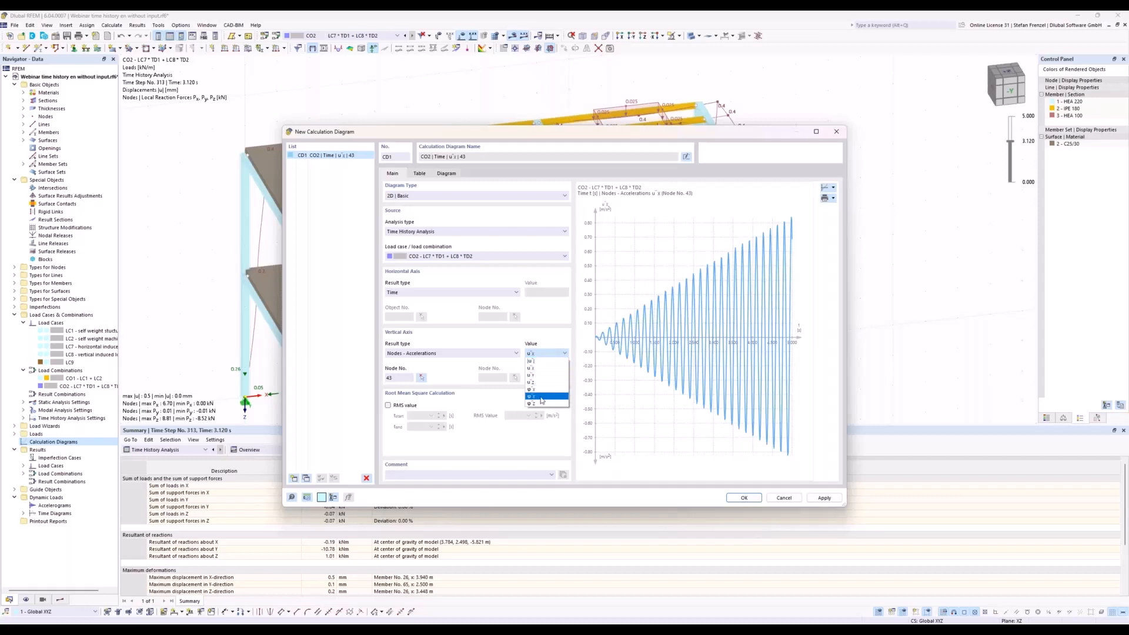
pyautogui.click(546, 362)
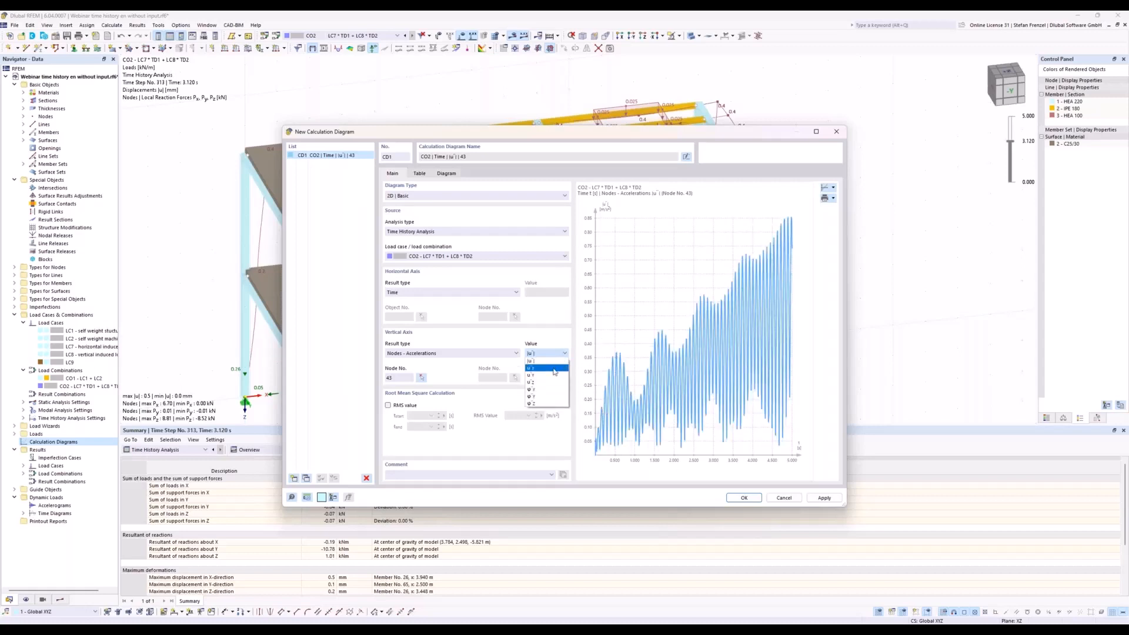
# - Plot the X component of node 43's acceleration on the vertical axis and save the calculation diagram
pyautogui.click(553, 368)
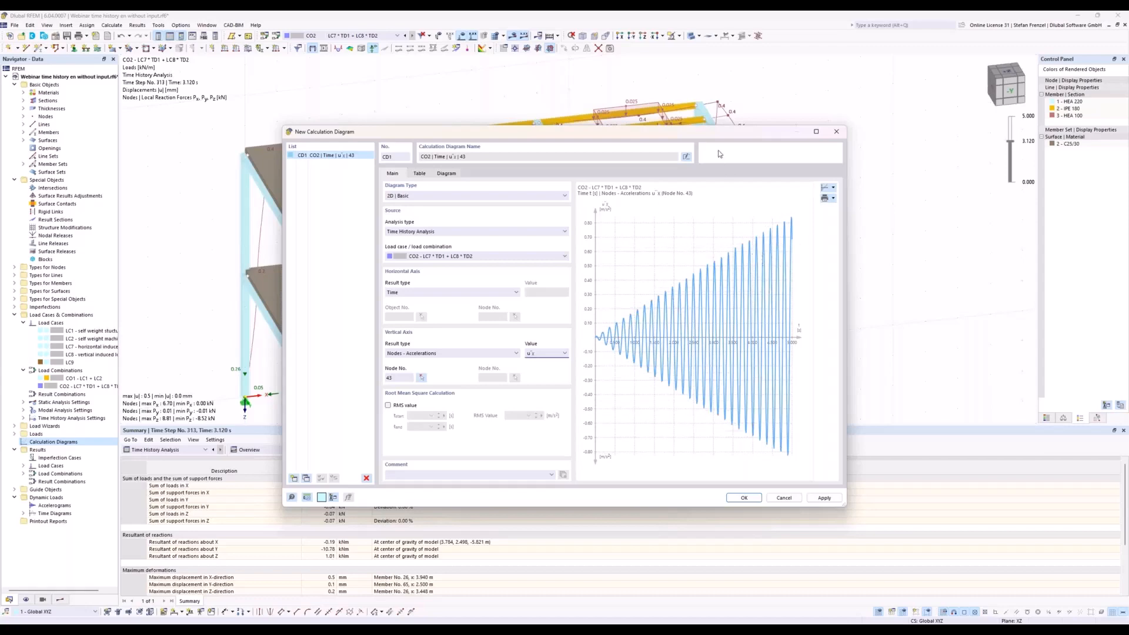
pyautogui.moveTo(684, 136); pyautogui.dragTo(558, 224)
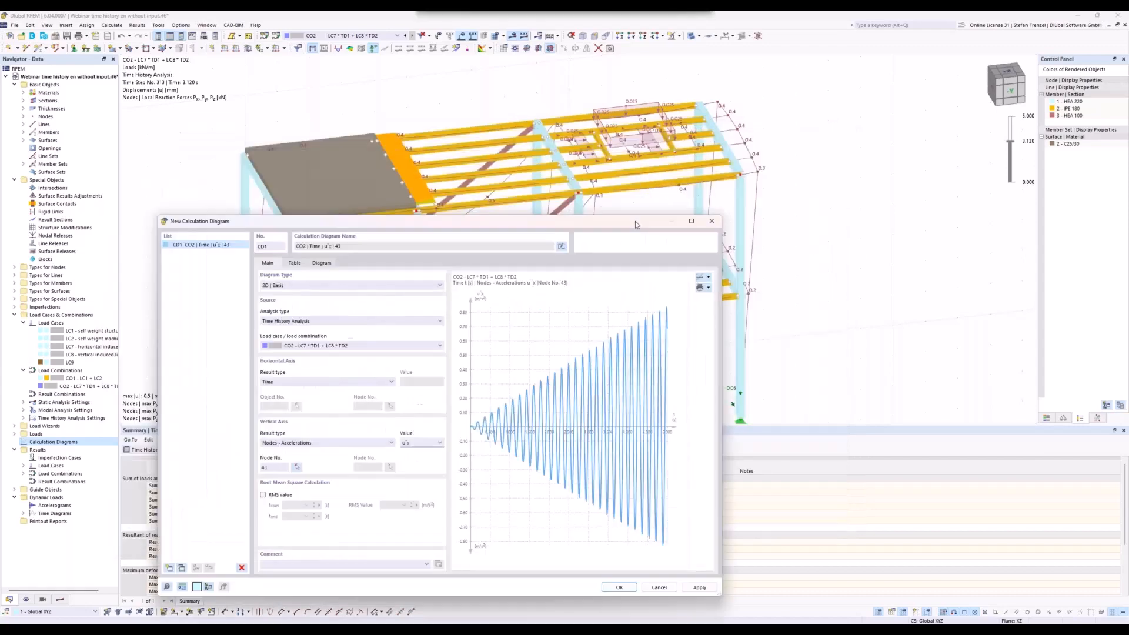
pyautogui.moveTo(635, 223); pyautogui.dragTo(686, 162)
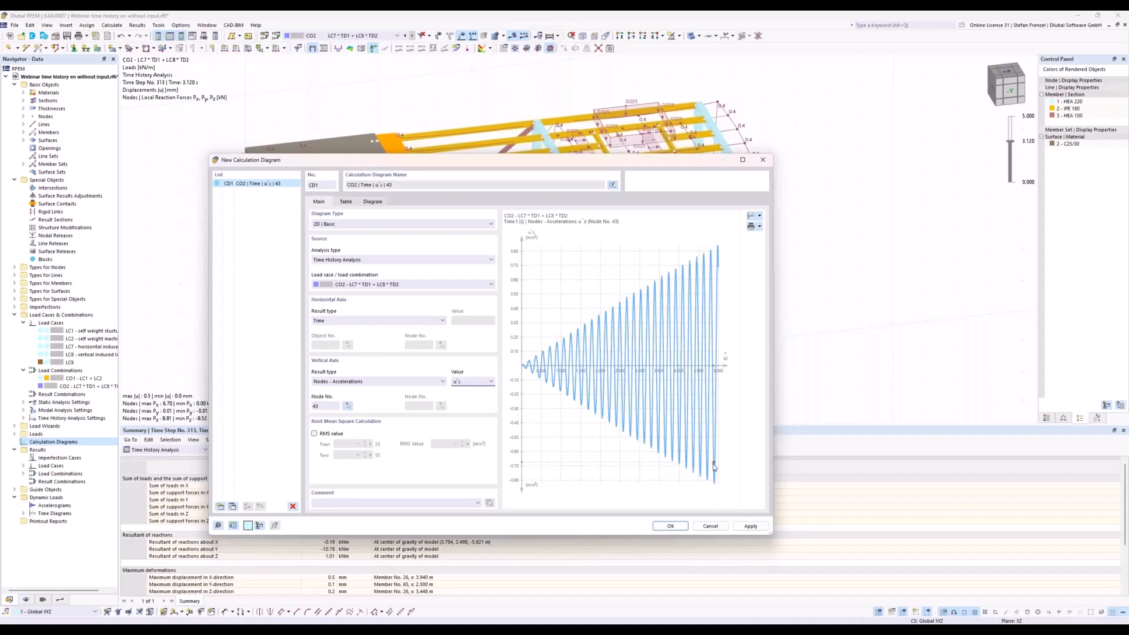
pyautogui.click(678, 528)
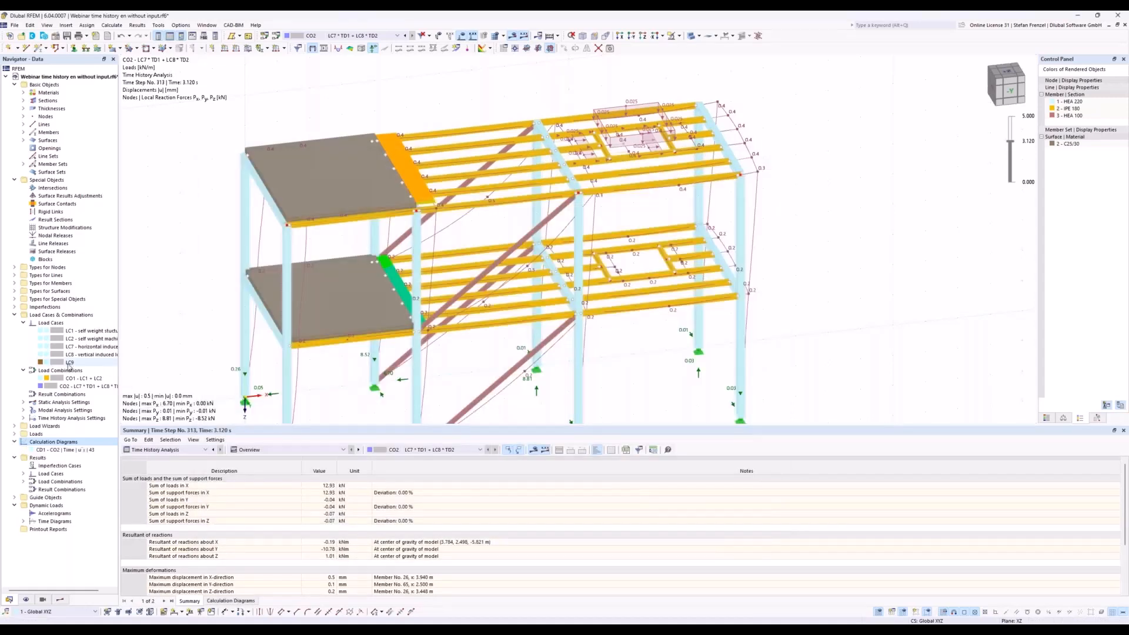
# - In CO2's time history analysis settings THS1, set the damping type to Lehr's damping | Constant with D = 0.020
pyautogui.rightClick(77, 387)
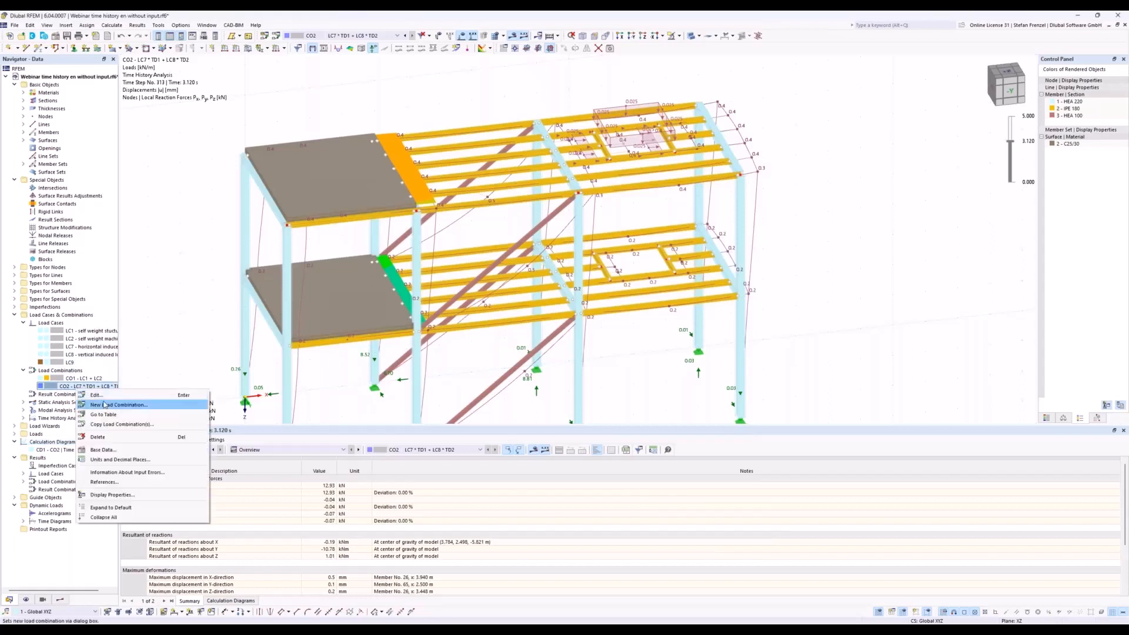
pyautogui.click(96, 395)
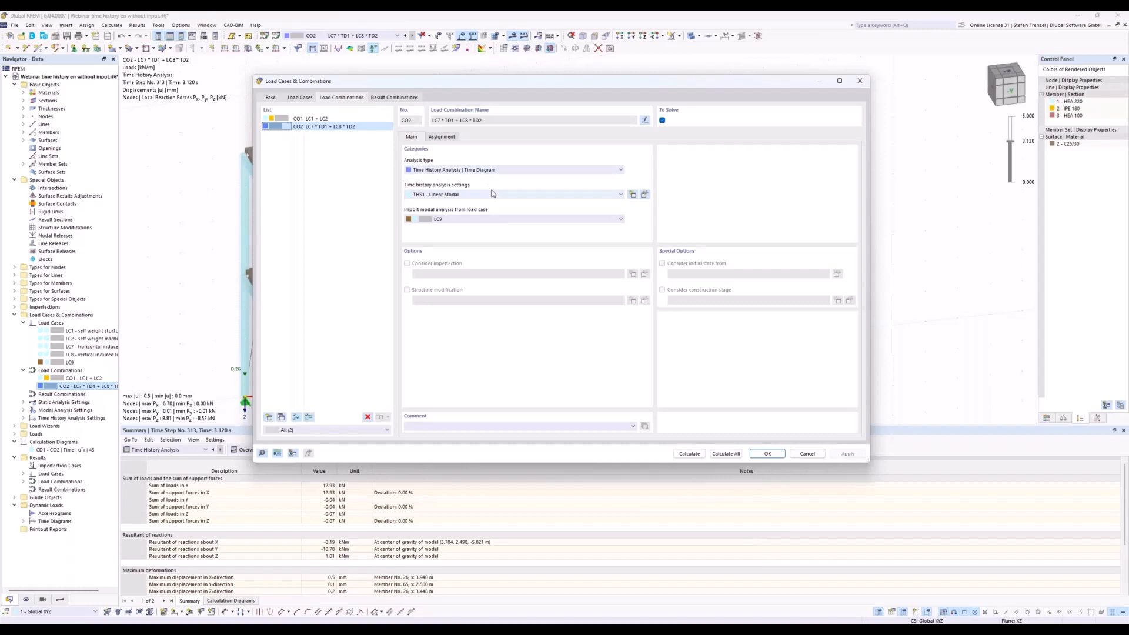
pyautogui.click(645, 195)
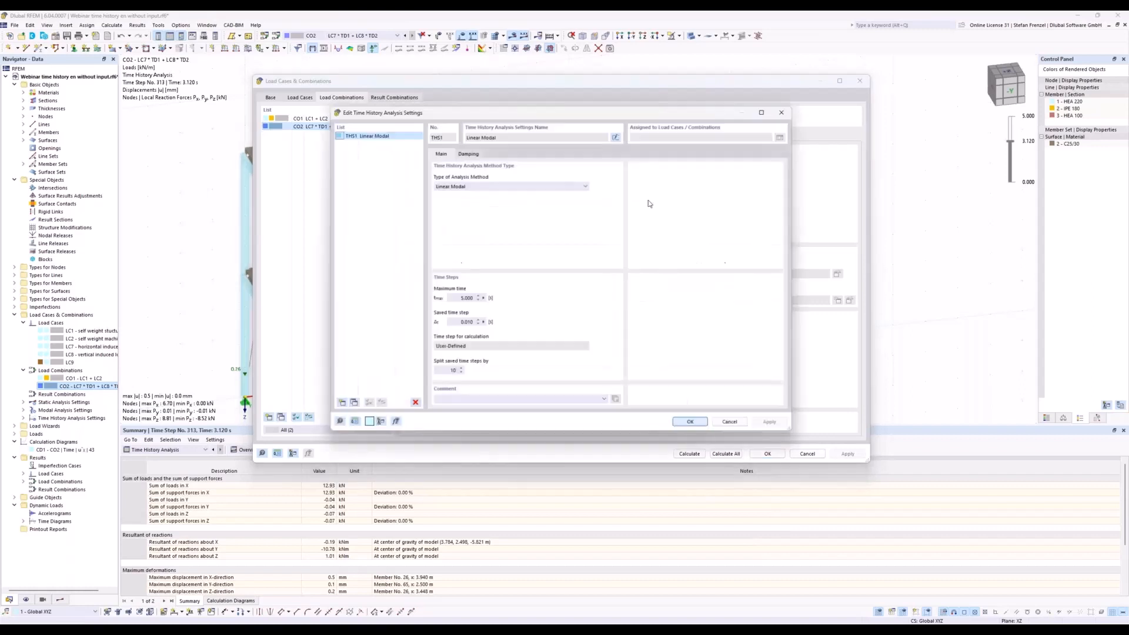
pyautogui.click(466, 153)
pyautogui.click(461, 186)
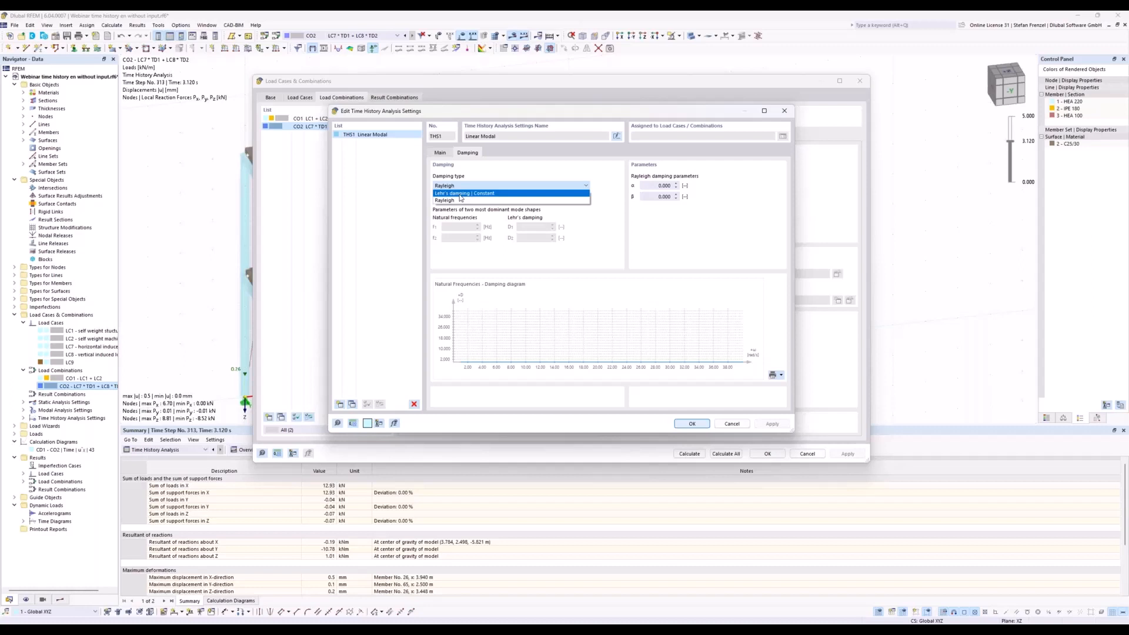
pyautogui.click(461, 195)
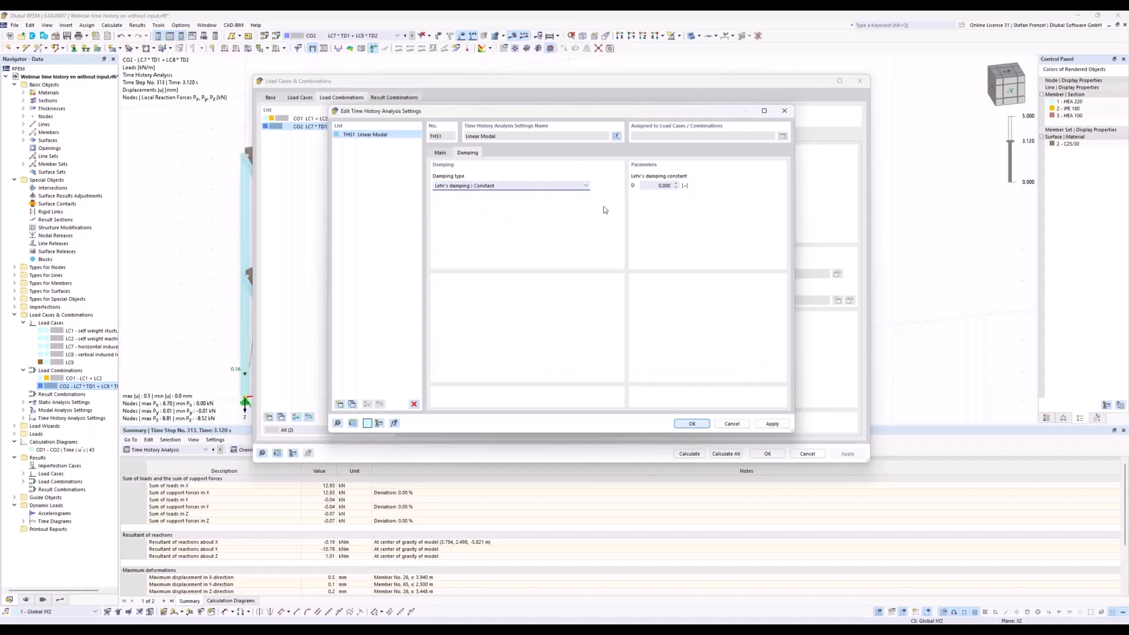
pyautogui.click(652, 187)
pyautogui.write('0')
# - Review the analysis methods available in the THS1 settings, then return to the damping parameters
pyautogui.click(439, 152)
pyautogui.click(462, 187)
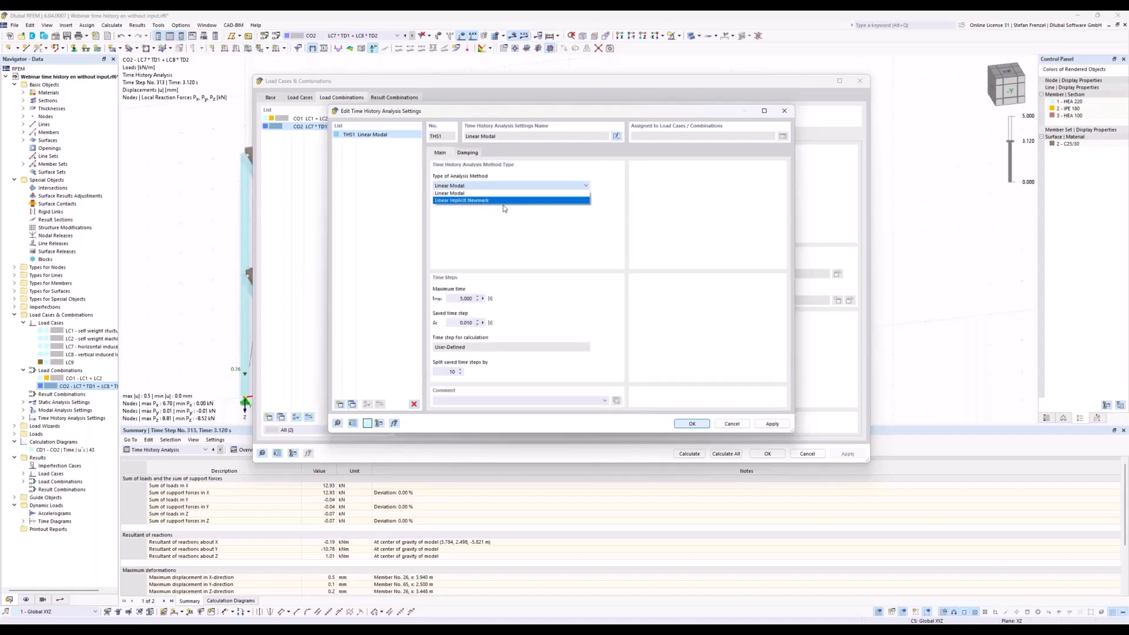
pyautogui.click(468, 153)
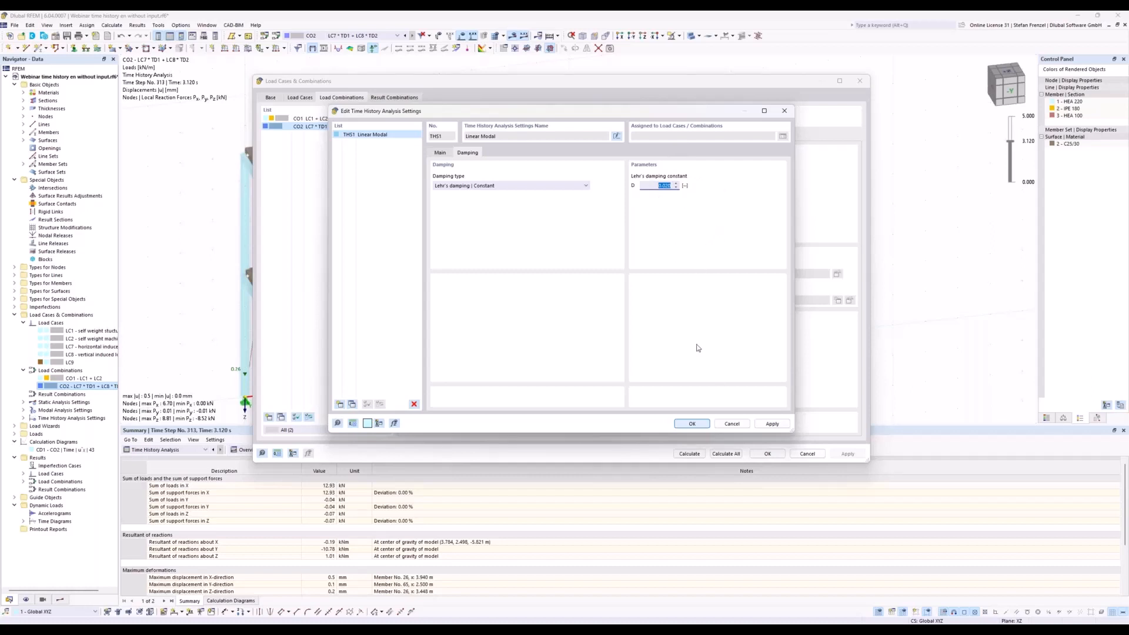
# - Save the damping settings, accept deleting the existing CO2 results and recalculate the load combination
pyautogui.click(692, 424)
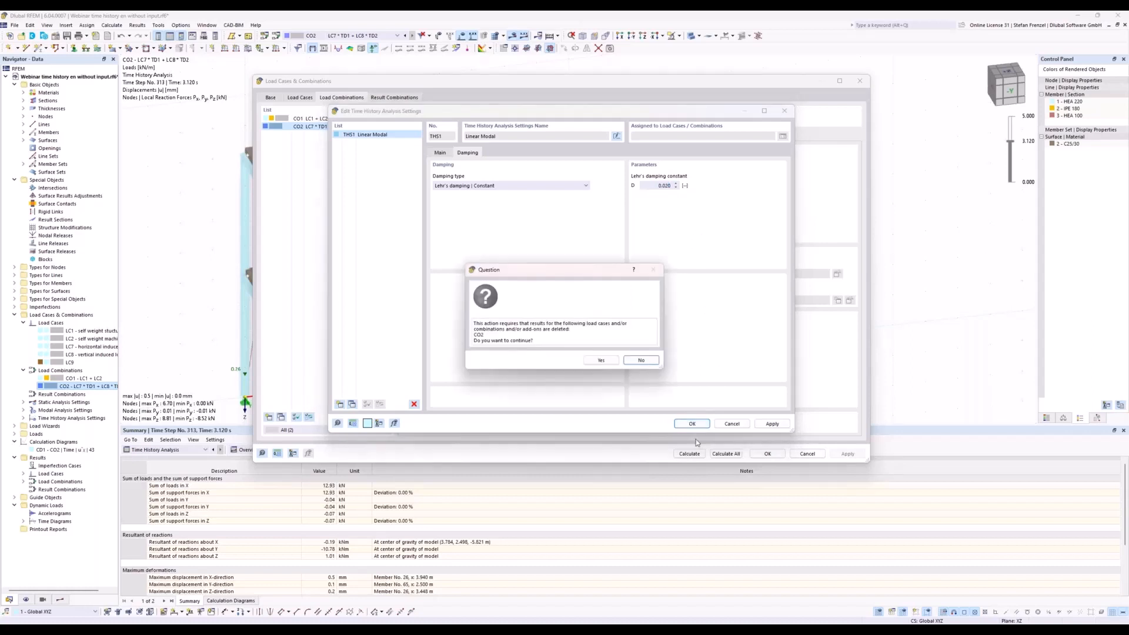
pyautogui.click(601, 361)
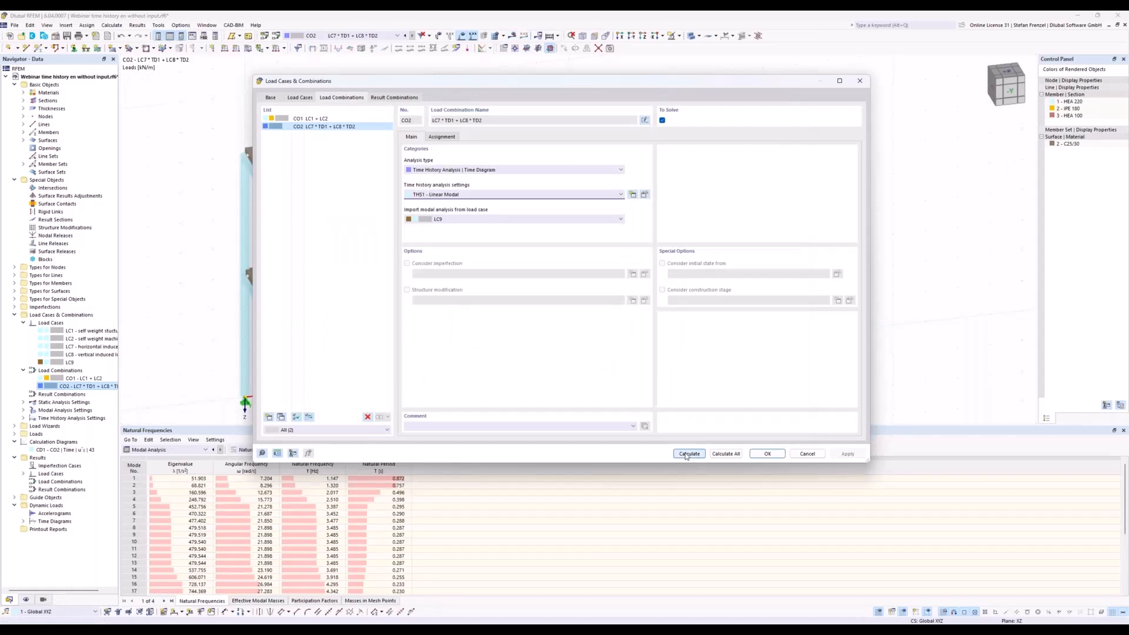
pyautogui.click(689, 453)
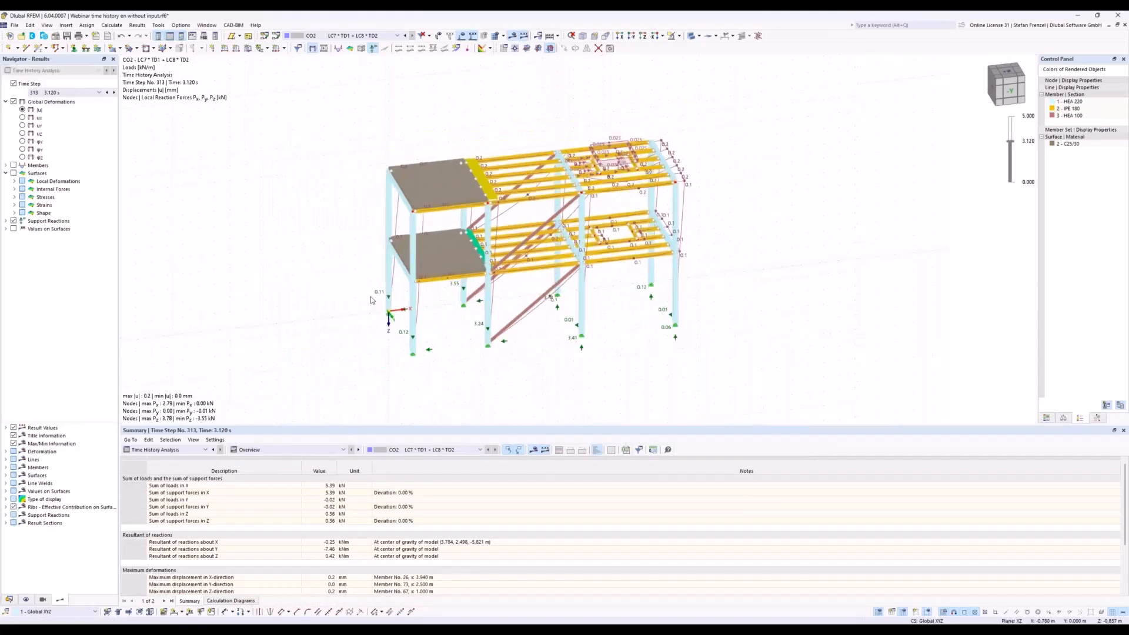
# - Examine the X acceleration of node 43 over time in calculation diagram CD1 using the damped results
pyautogui.click(9, 601)
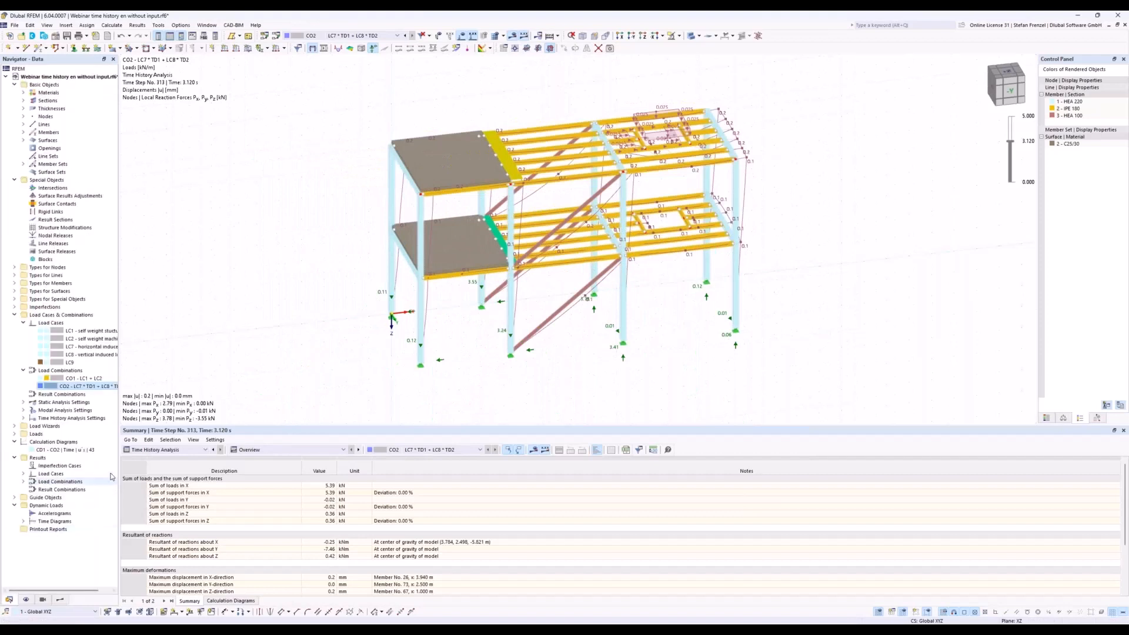
pyautogui.doubleClick(87, 450)
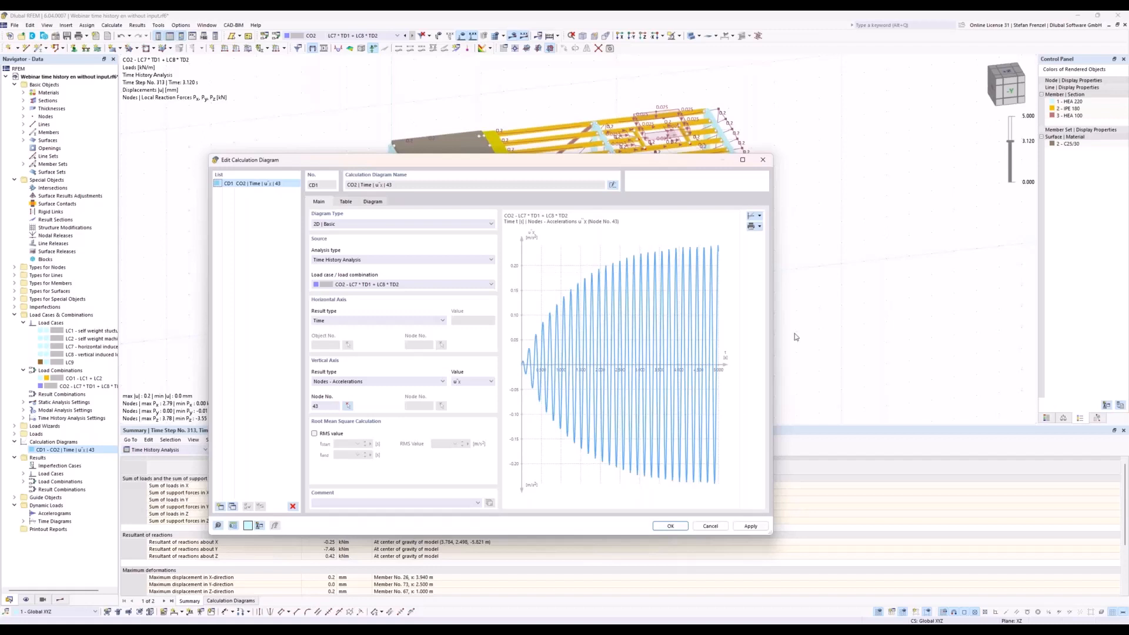
pyautogui.click(668, 526)
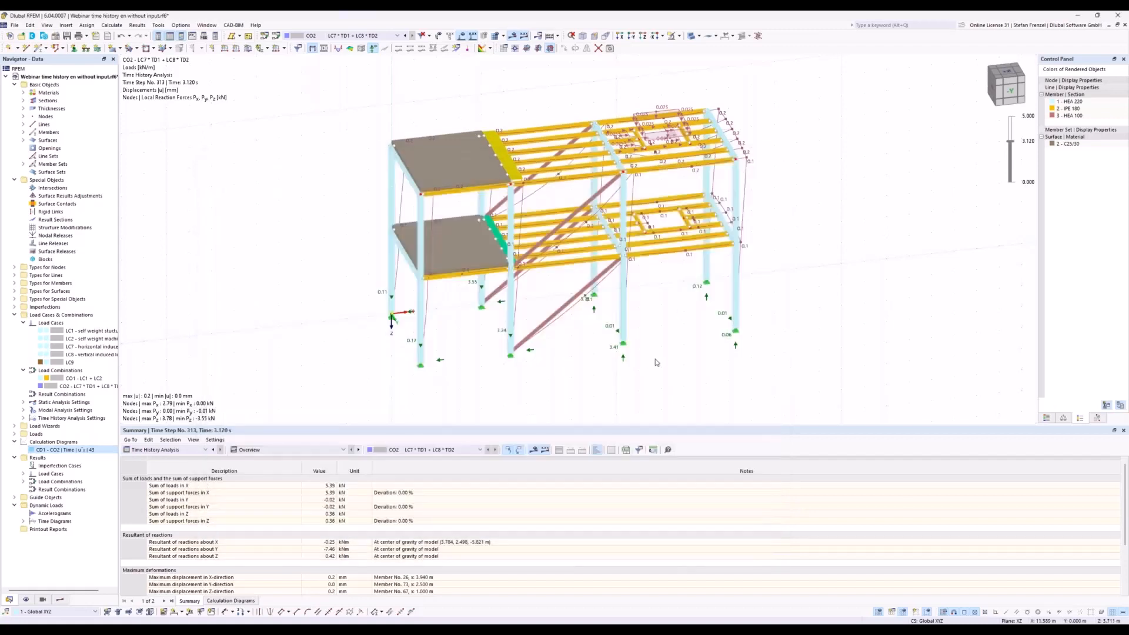
pyautogui.scroll(-4, 659, 362)
pyautogui.scroll(5, 579, 340)
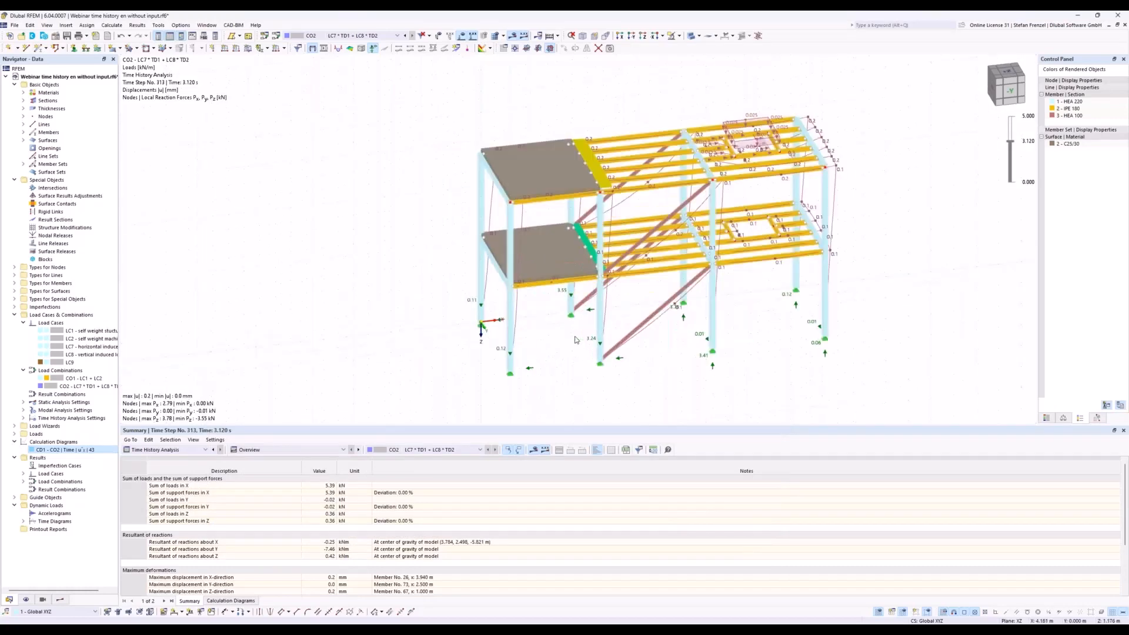
pyautogui.scroll(-3, 579, 340)
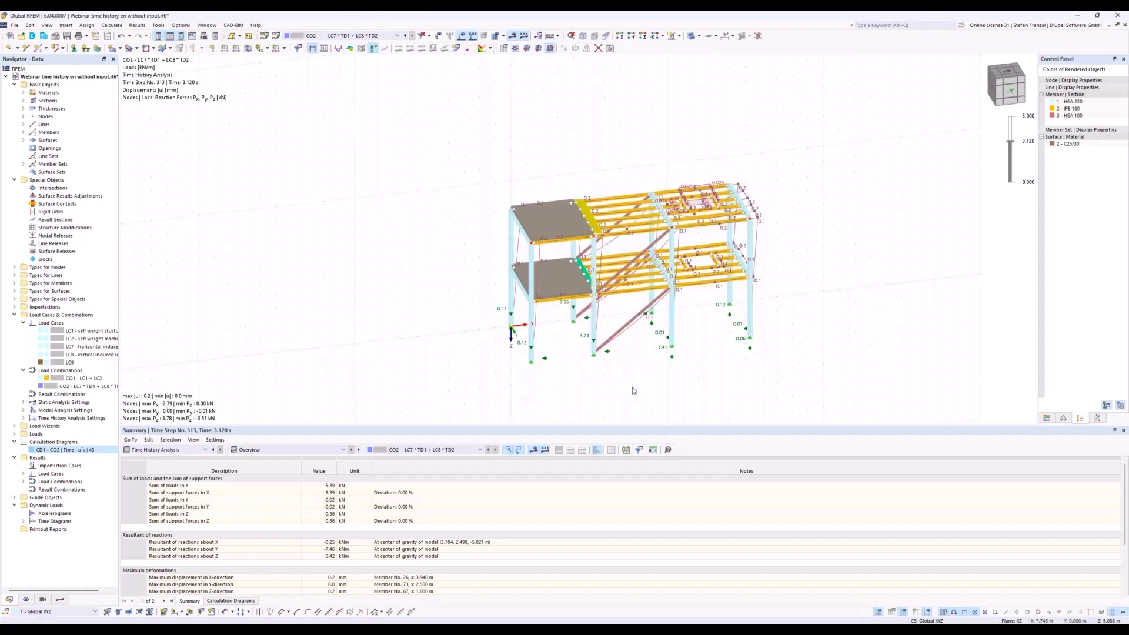
pyautogui.keyDown('ctrl'); pyautogui.moveTo(634, 390); pyautogui.dragTo(632, 352, button='middle'); pyautogui.keyUp('ctrl')
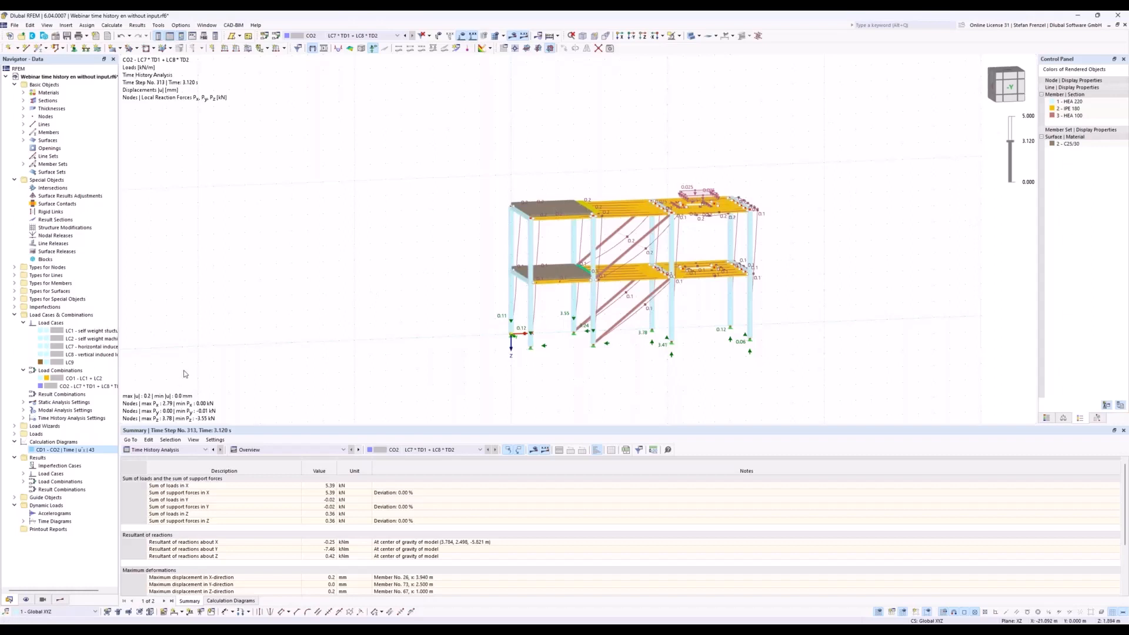
# - Create a new structure modification that modifies the stiffness of sections and display its section factors
pyautogui.doubleClick(56, 227)
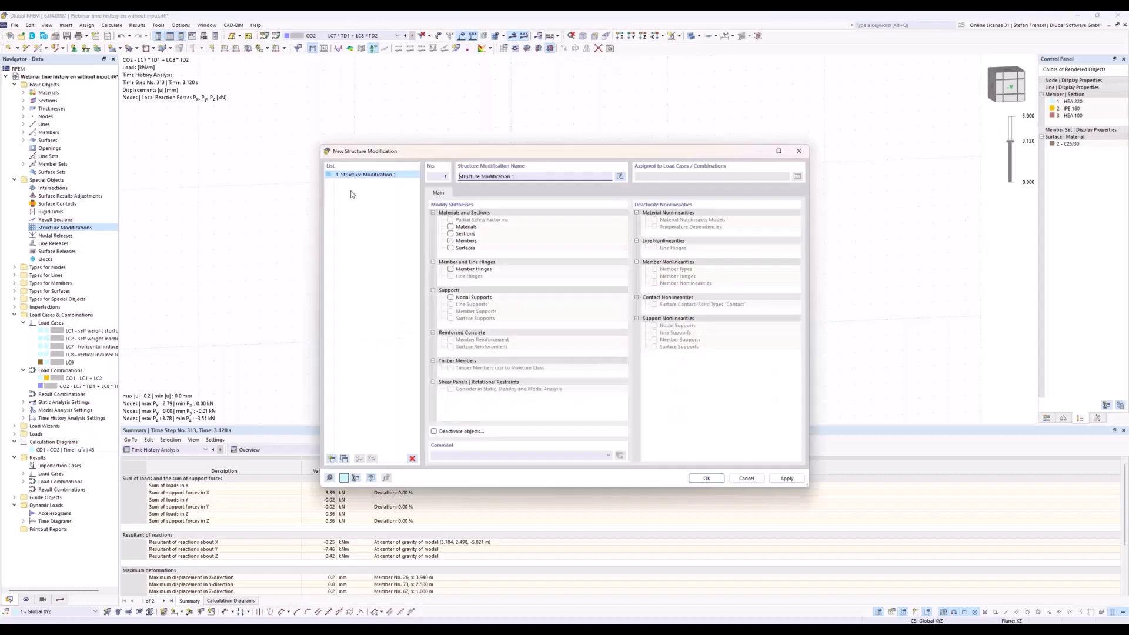
pyautogui.click(451, 233)
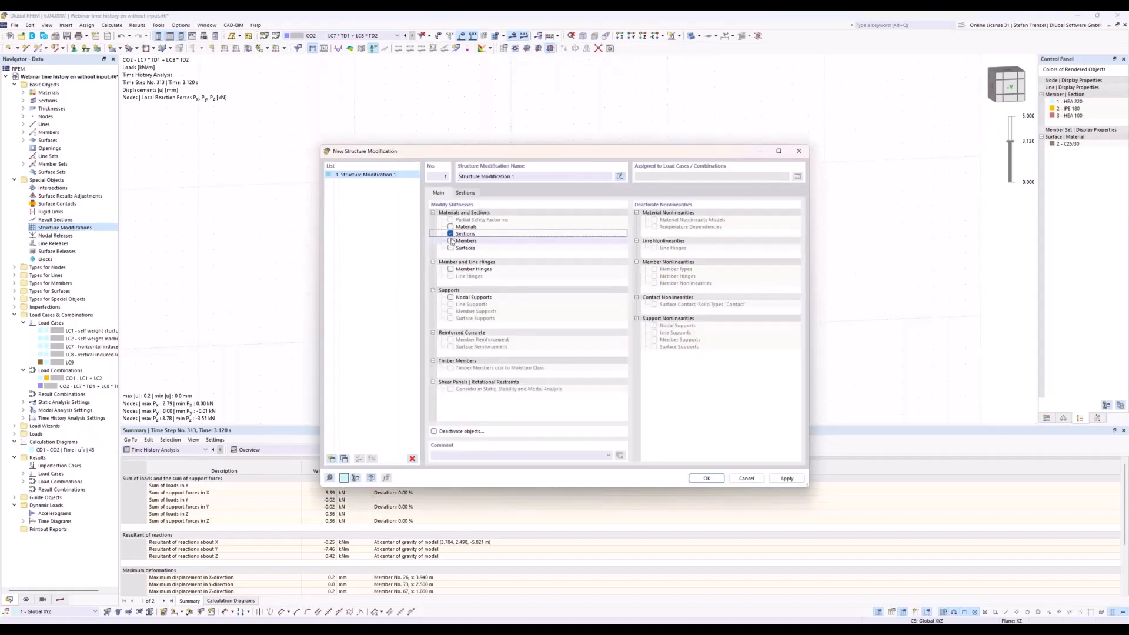
pyautogui.click(467, 192)
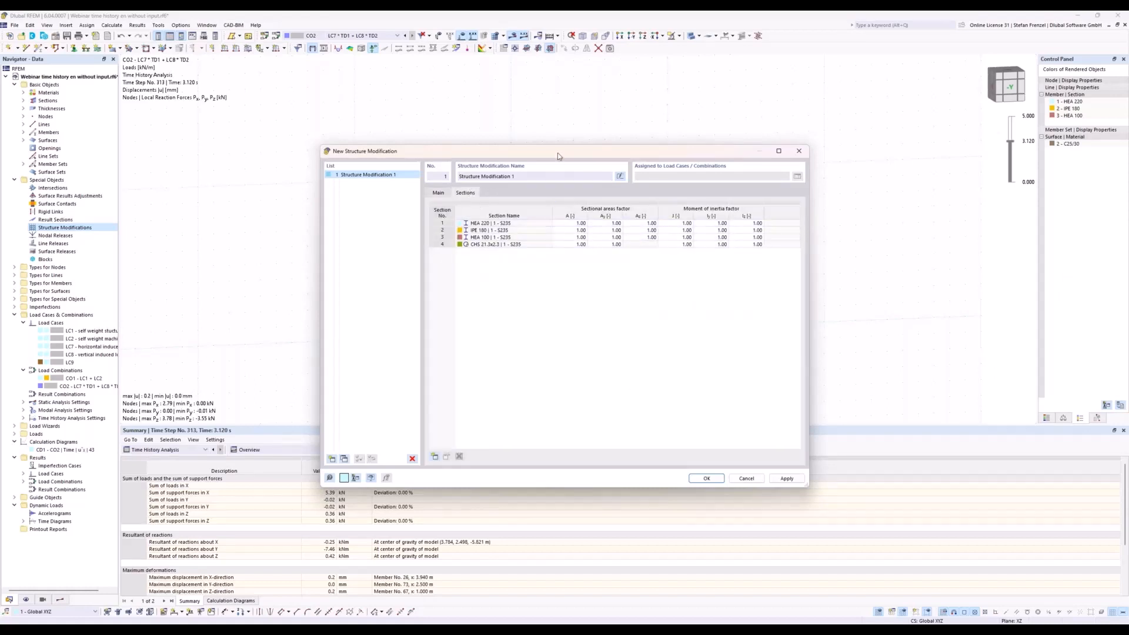
pyautogui.moveTo(558, 152); pyautogui.dragTo(594, 318)
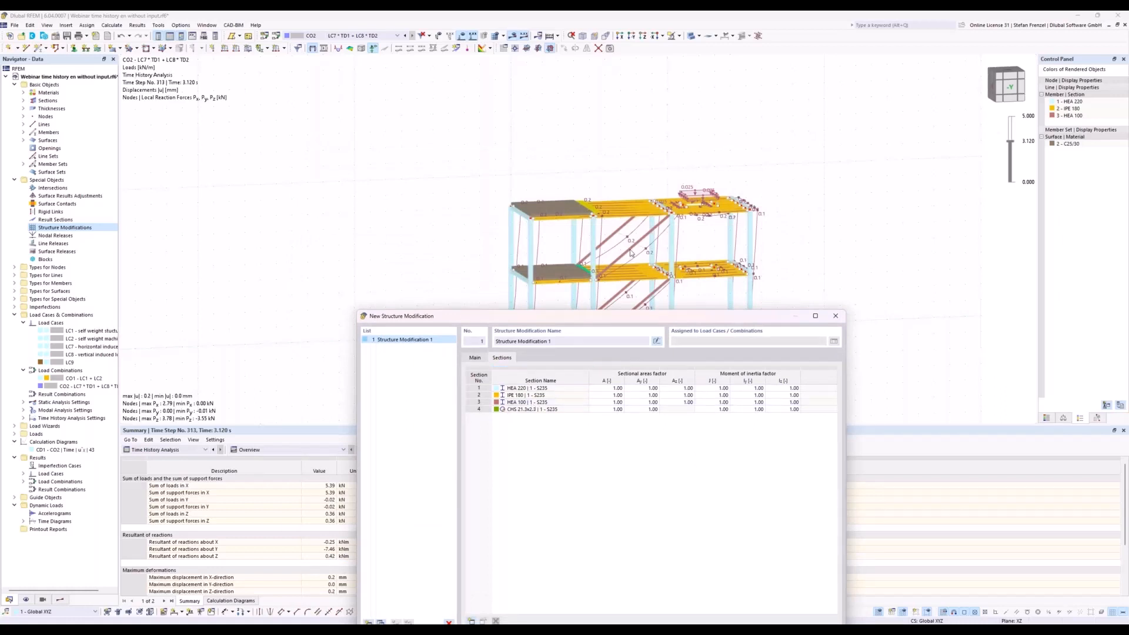
# - Set the sectional area factors A, Ay and Az of the HEA 100 section to 2.00 in Structure Modification 1
pyautogui.click(610, 402)
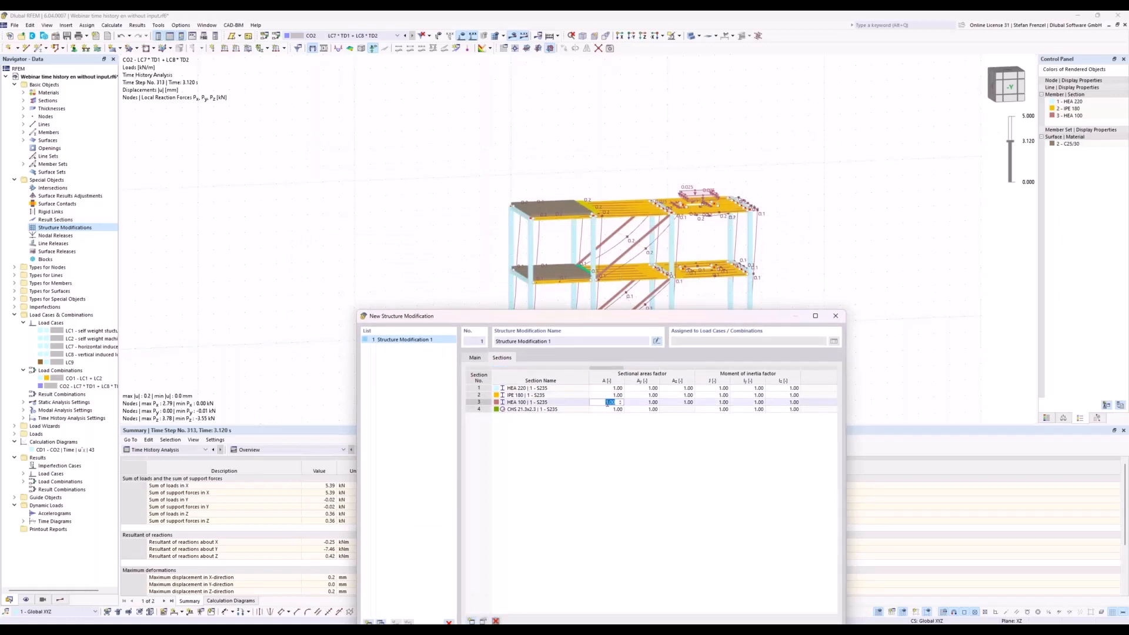
pyautogui.write('2')
pyautogui.press('Tab')
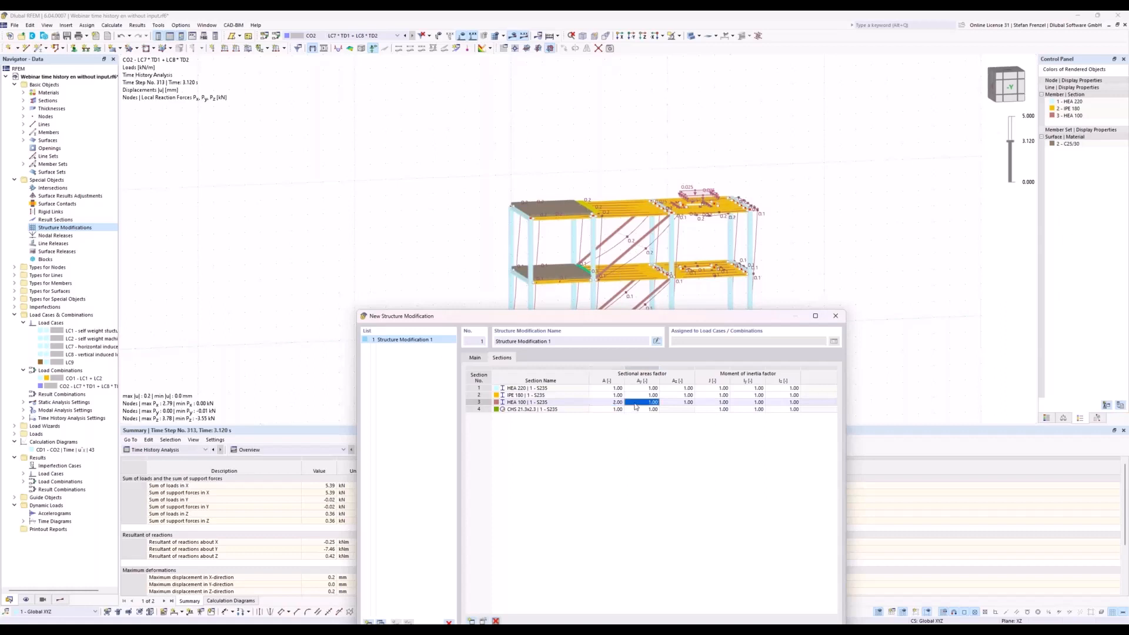
pyautogui.write('2')
pyautogui.press('Tab')
pyautogui.write('2')
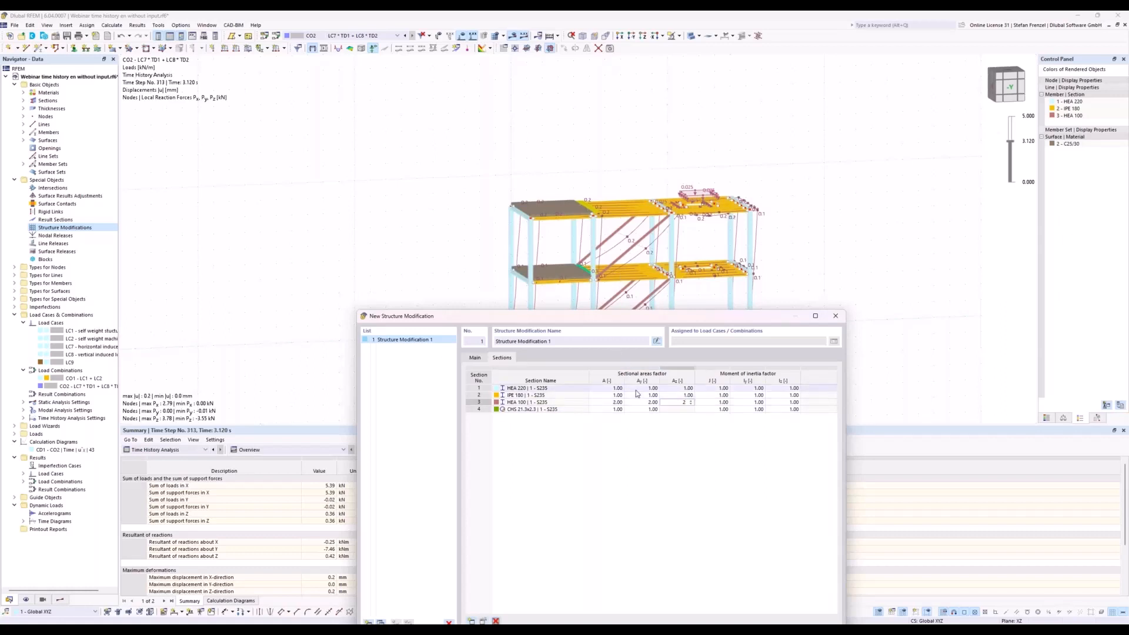
pyautogui.moveTo(625, 321); pyautogui.dragTo(575, 145)
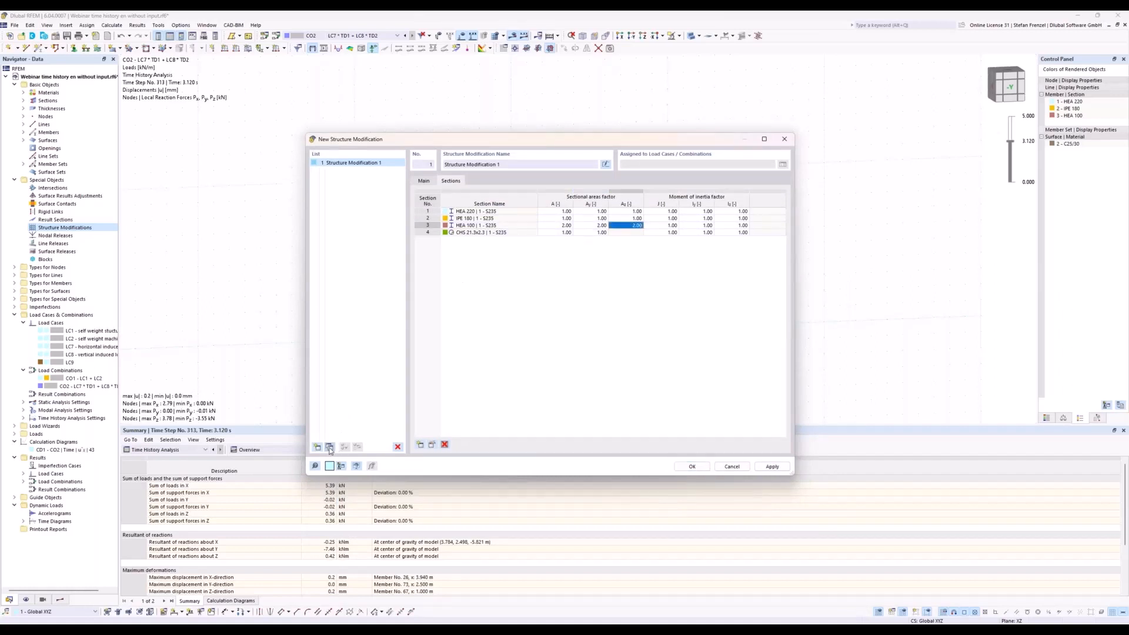
# - Copy Structure Modification 1 and set the copy's HEA 100 sectional area factors A, Ay and Az to 0.50
pyautogui.click(330, 447)
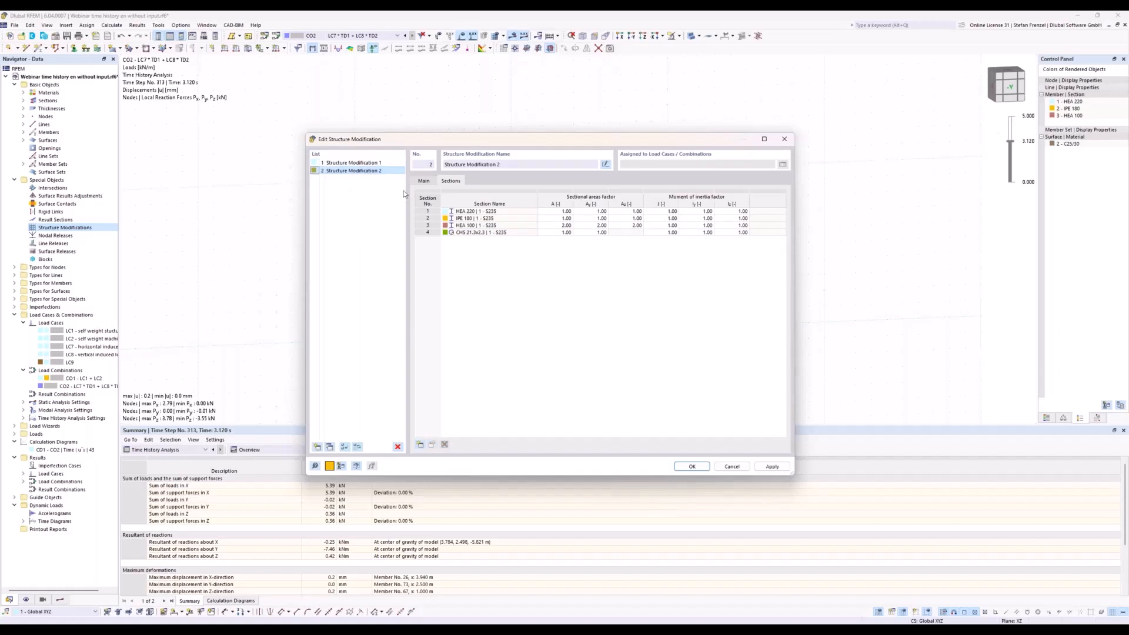
pyautogui.doubleClick(559, 226)
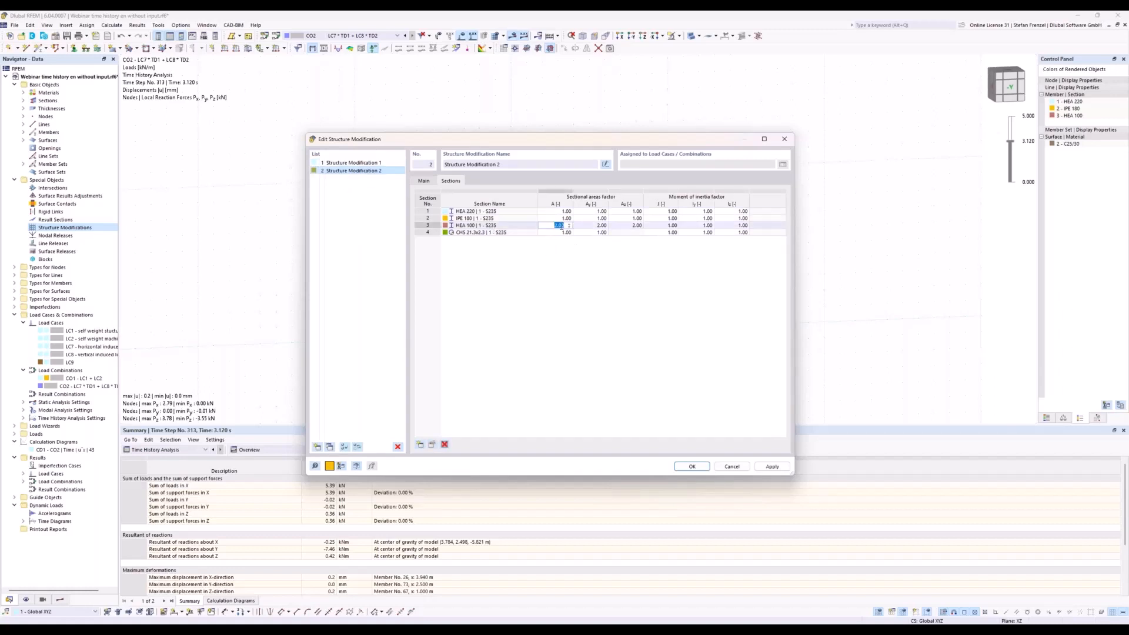
pyautogui.write('0,5')
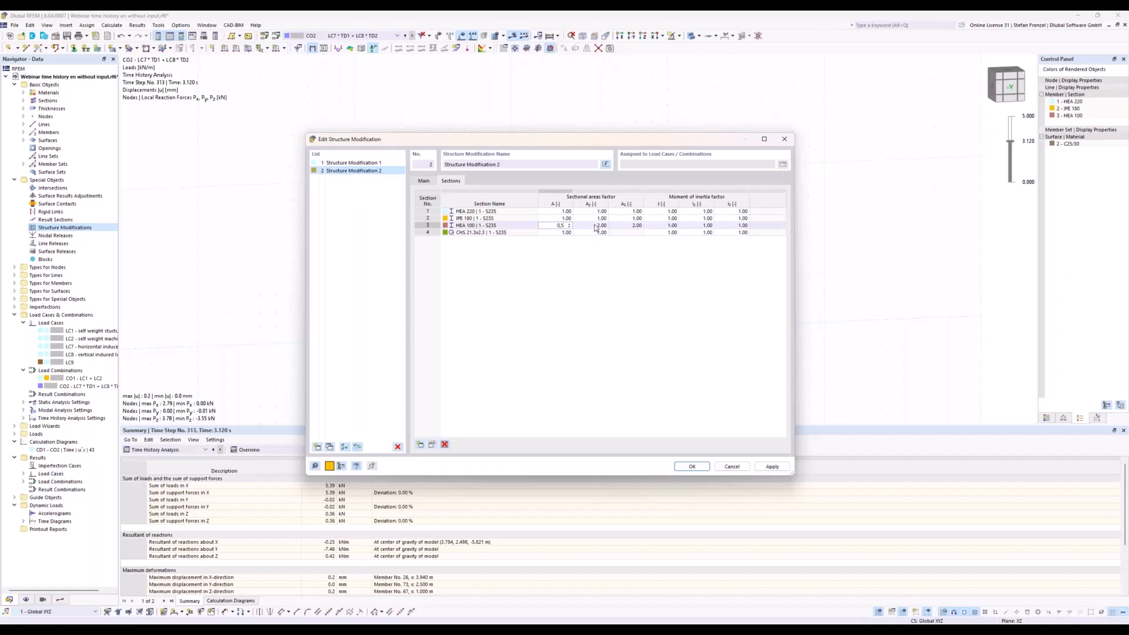
pyautogui.press('Tab')
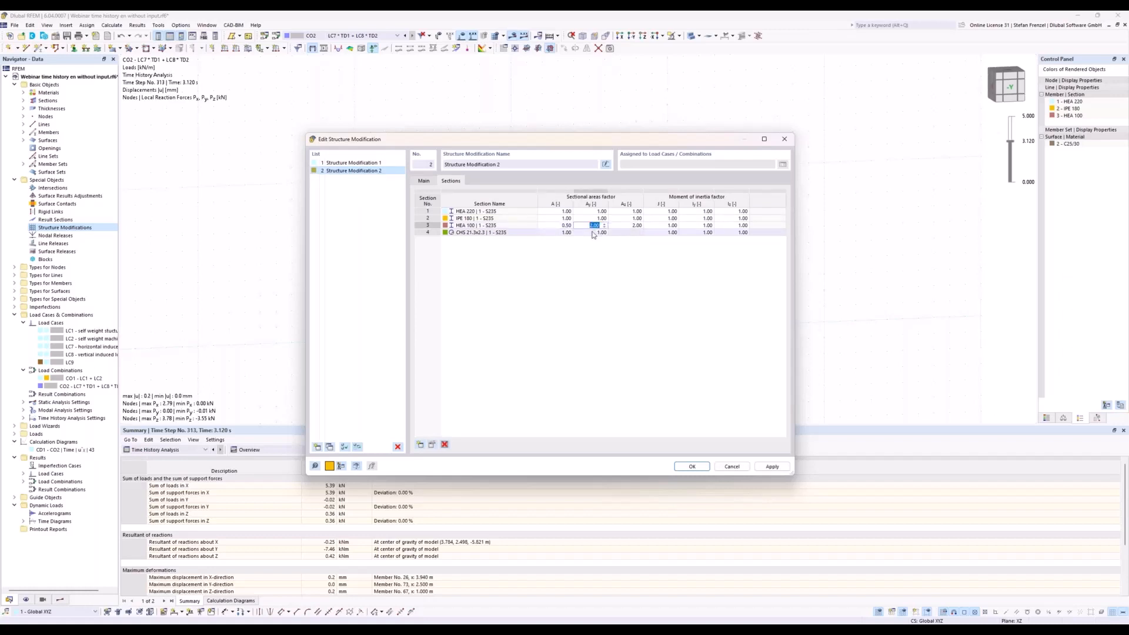
pyautogui.write('0,5')
pyautogui.press('Tab')
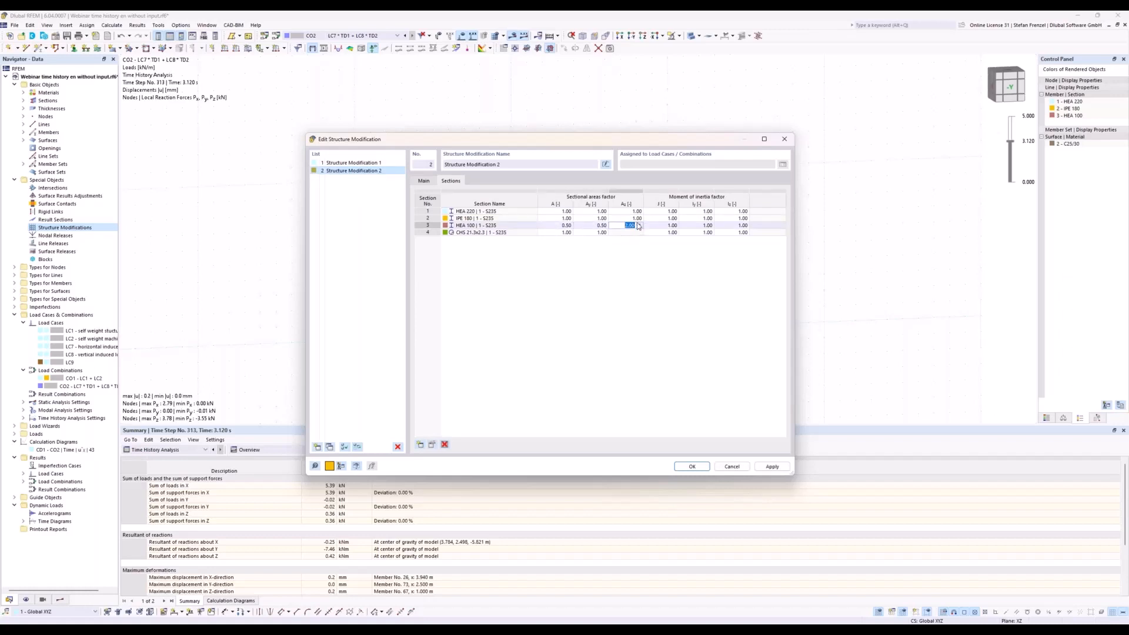
pyautogui.write('0,5')
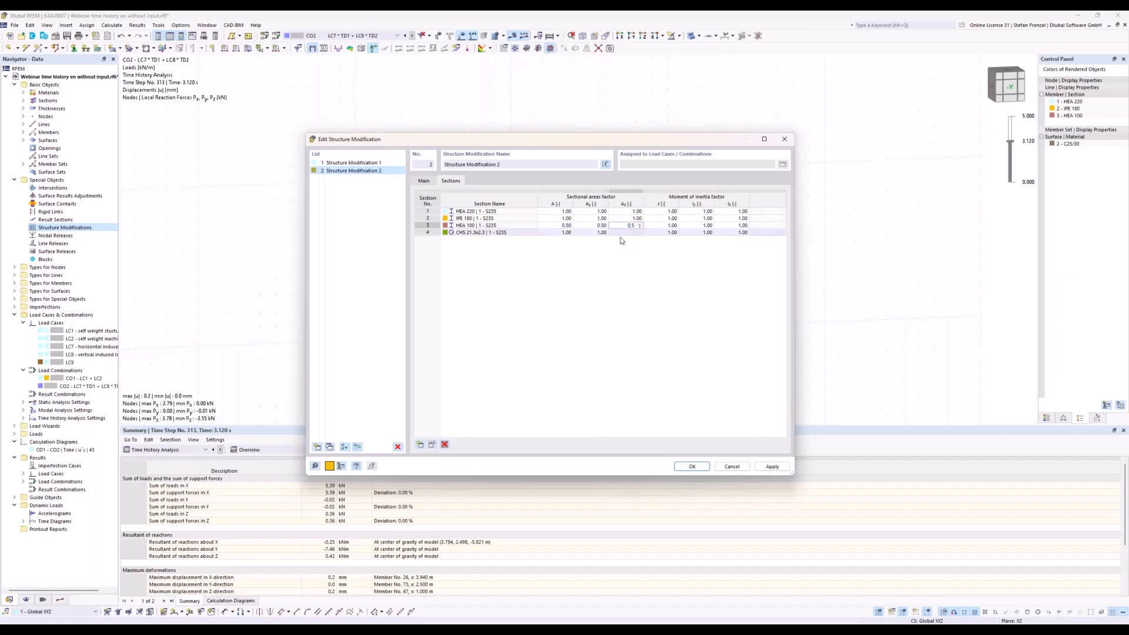
pyautogui.click(622, 241)
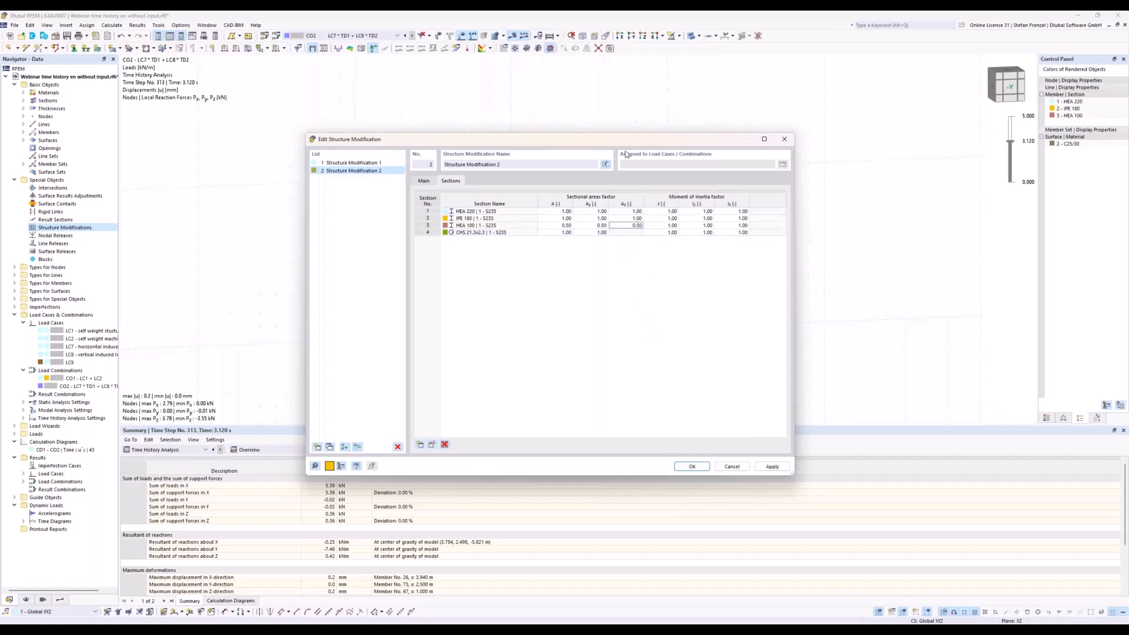
# - Rename the two structure modifications "double stiffness" and "half stiffness" and save them
pyautogui.moveTo(625, 145); pyautogui.dragTo(626, 201)
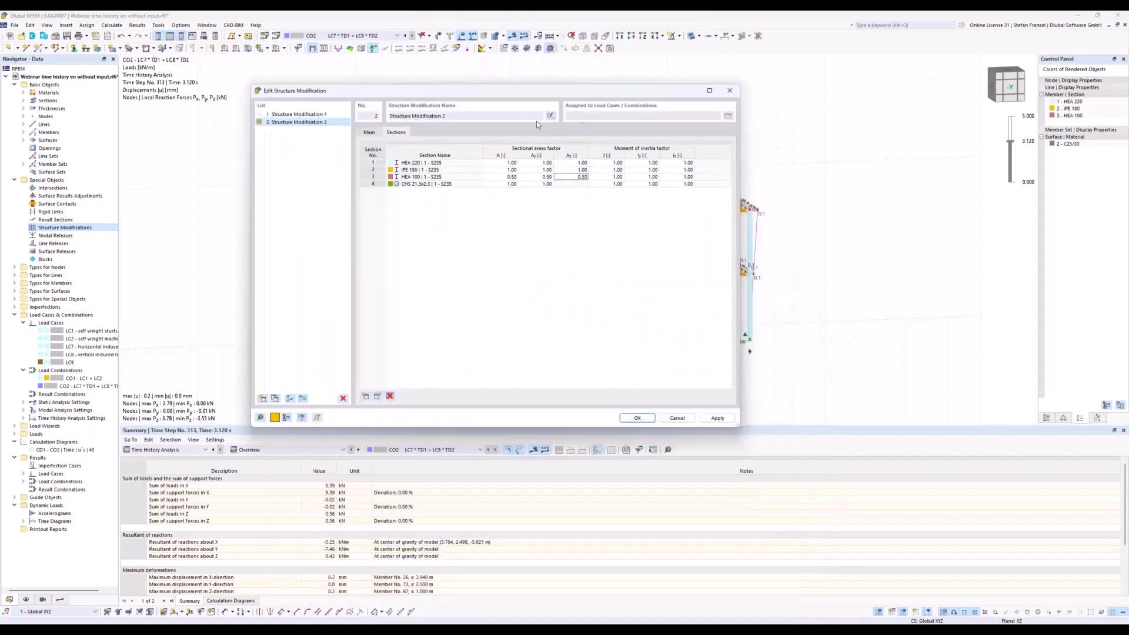
pyautogui.click(299, 115)
pyautogui.click(551, 116)
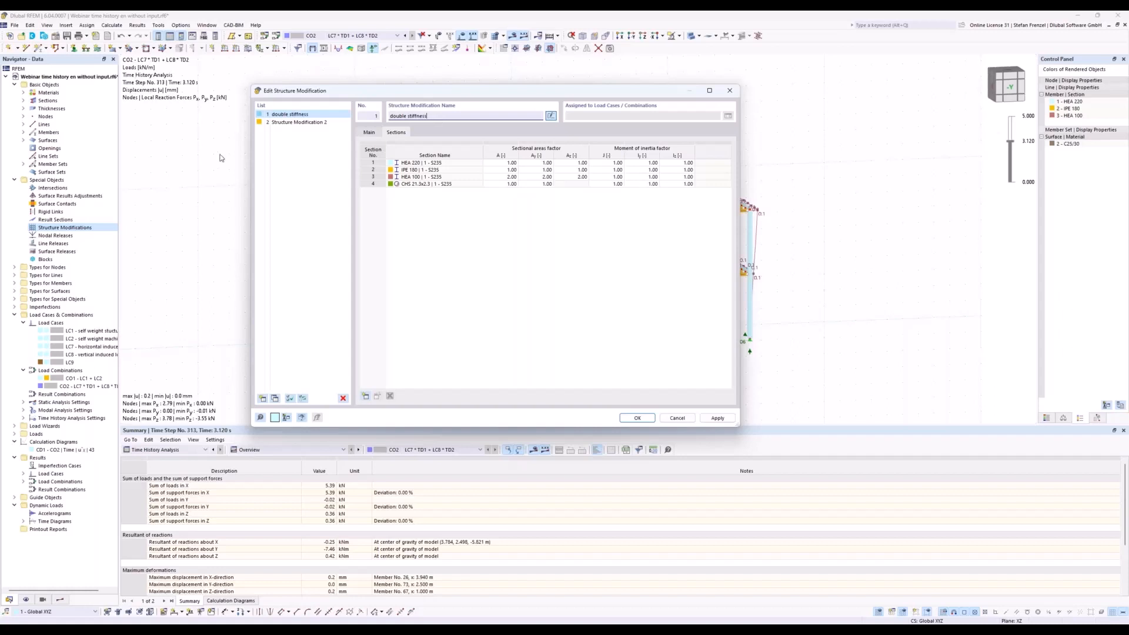
pyautogui.click(287, 123)
pyautogui.click(551, 116)
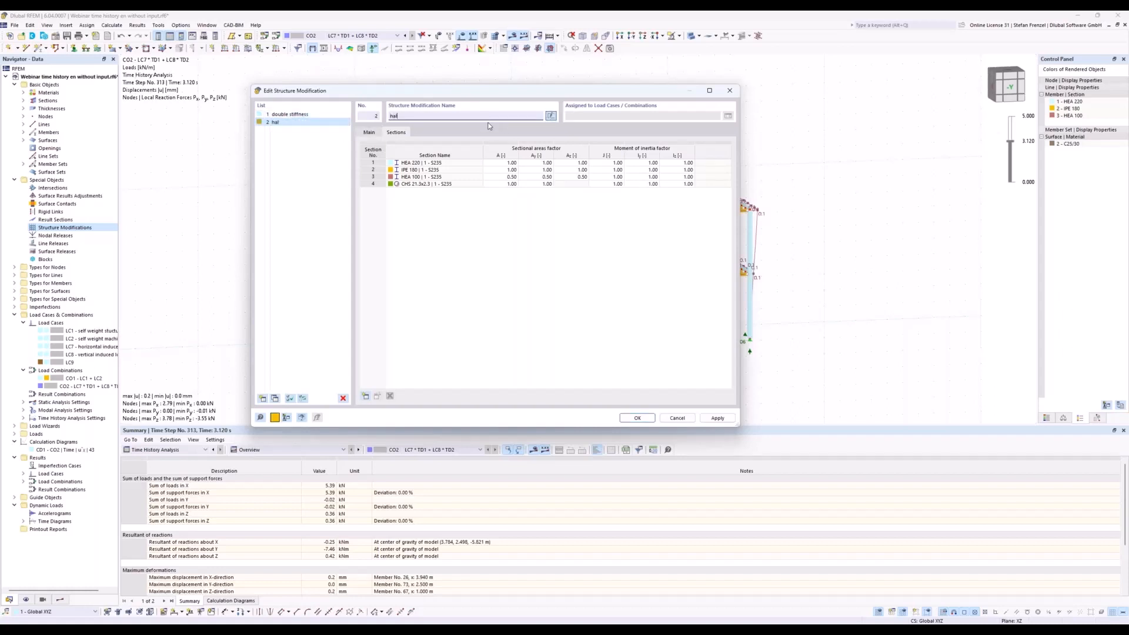
pyautogui.write('half stiffness')
pyautogui.click(483, 279)
pyautogui.click(638, 419)
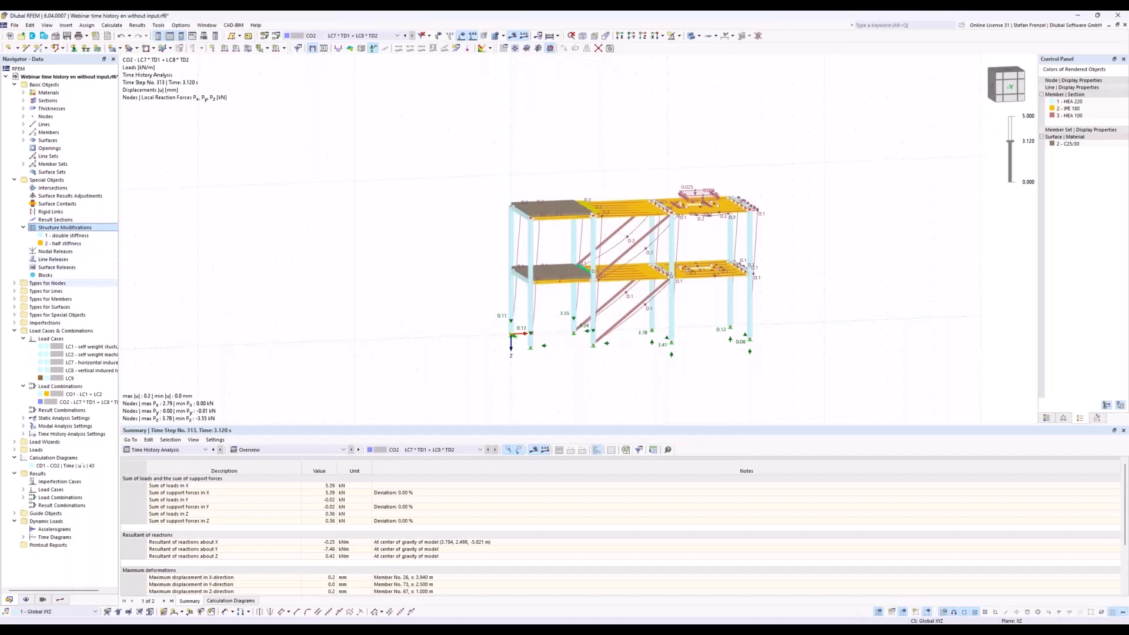
# - Copy modal analysis load case LC9 and assign the structure modification "1 - double stiffness" to the copy
pyautogui.click(70, 378)
pyautogui.rightClick(70, 379)
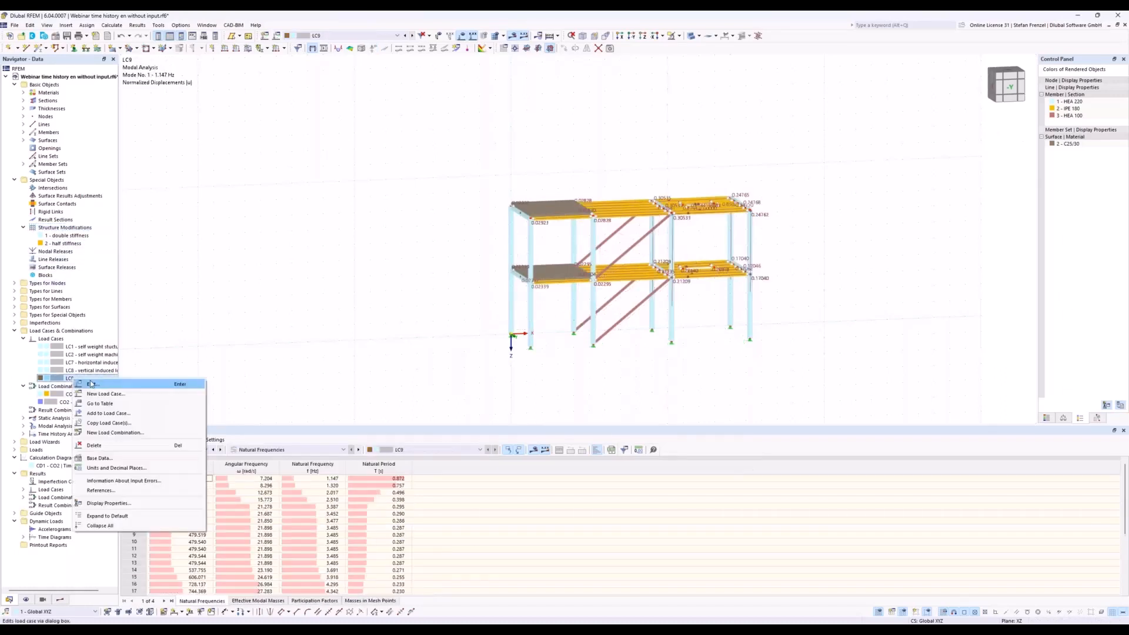
pyautogui.click(176, 381)
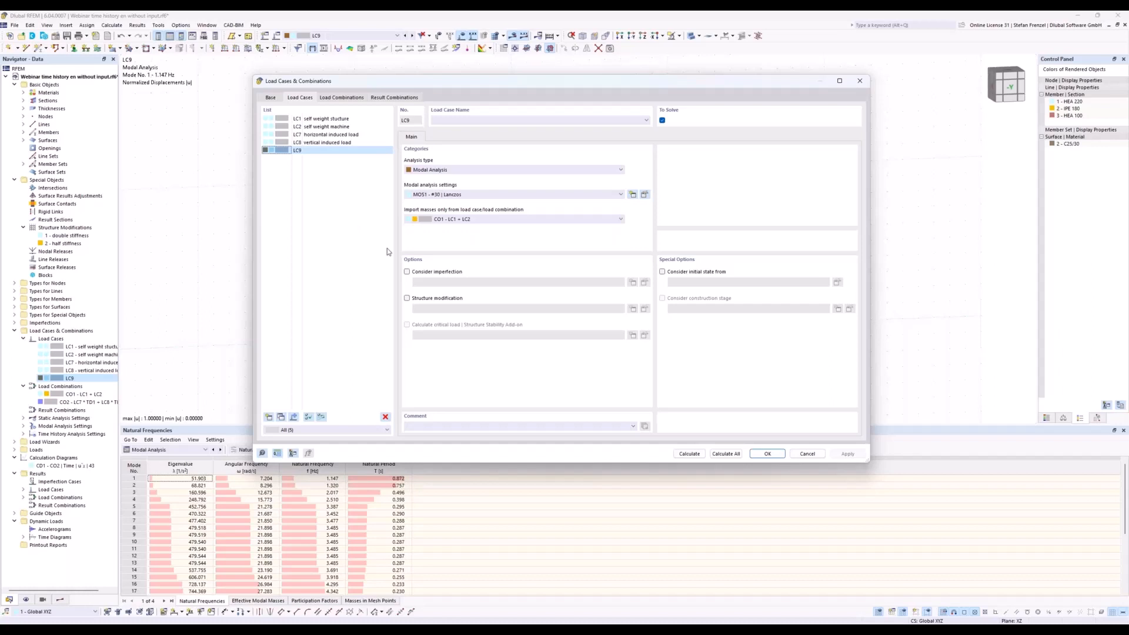
pyautogui.click(281, 417)
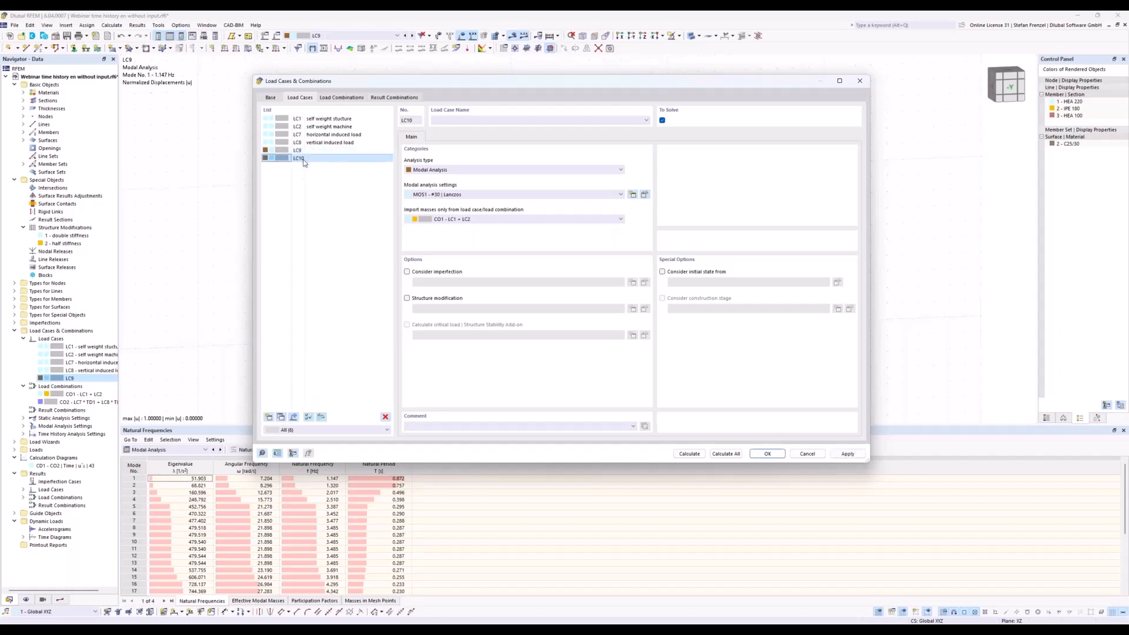
pyautogui.click(410, 298)
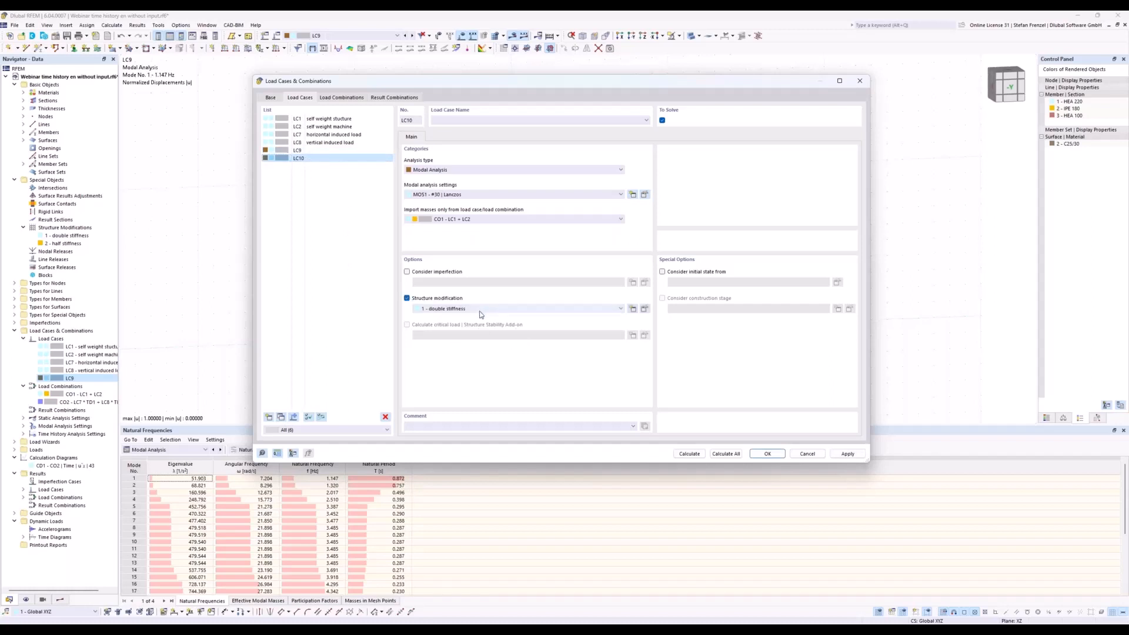
# - Copy load case LC10 and assign the structure modification "2 - half stiffness" to the copy
pyautogui.click(280, 417)
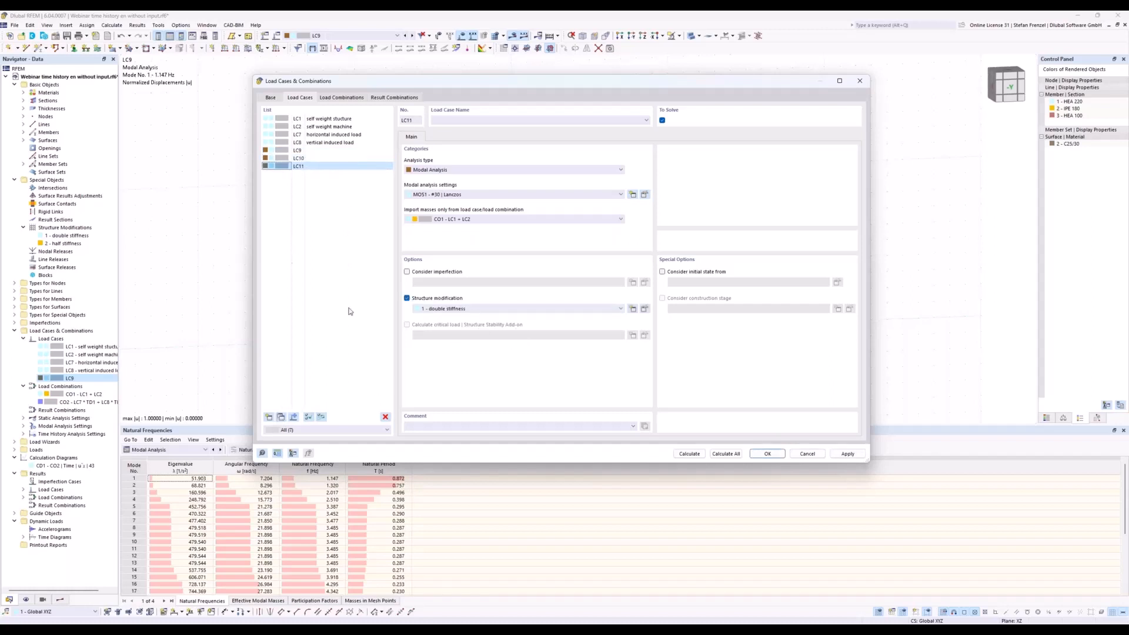
pyautogui.click(426, 308)
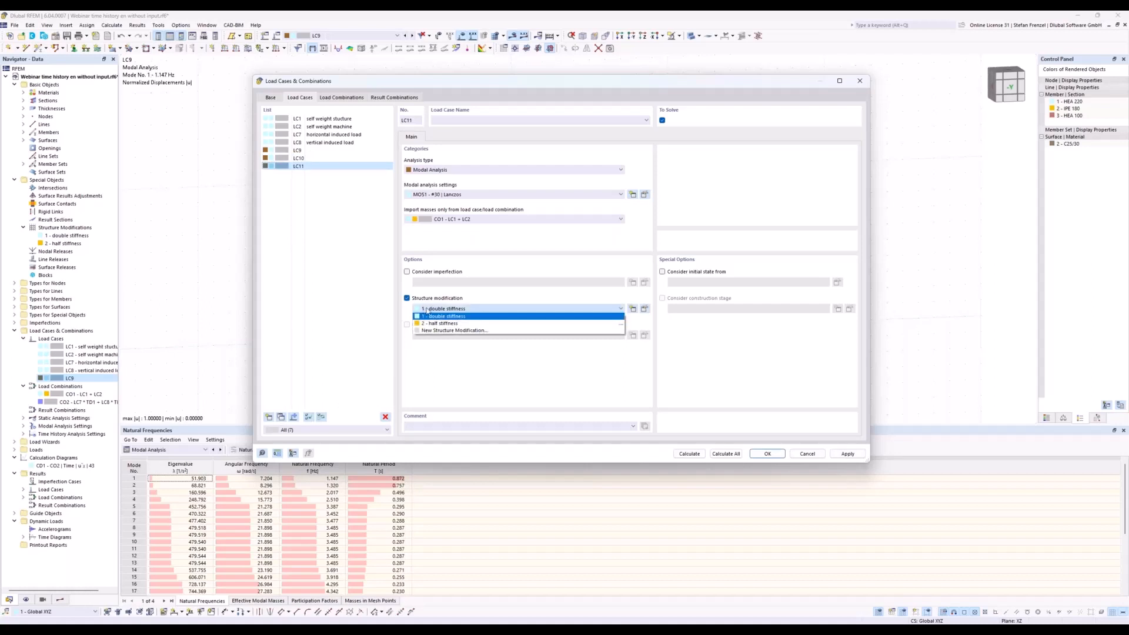
pyautogui.click(432, 323)
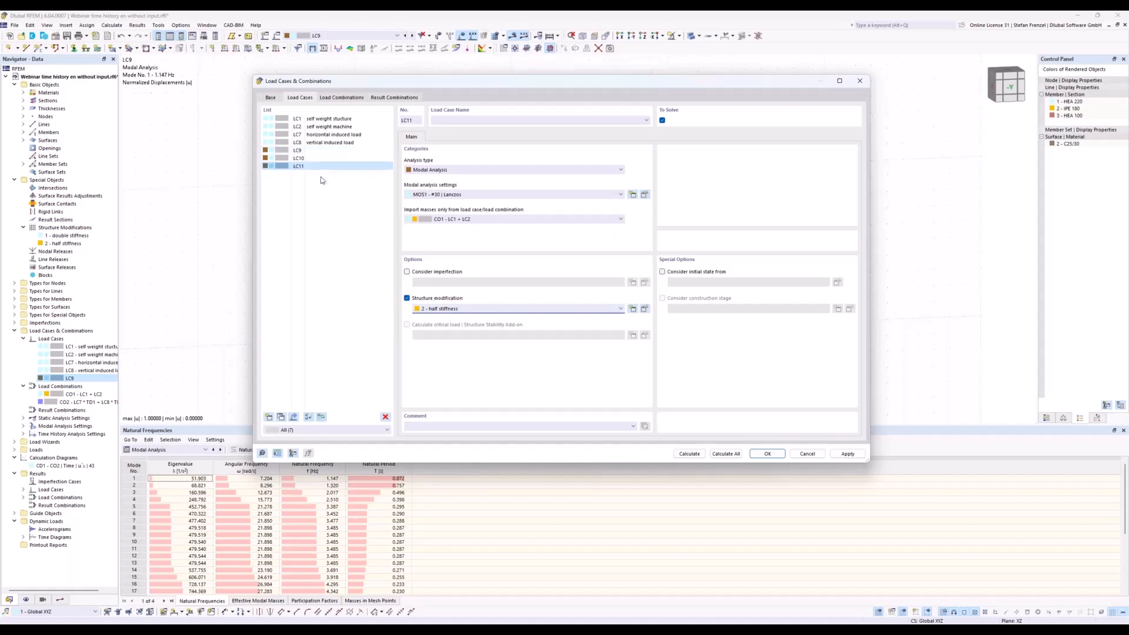
# - Copy load combination CO2 and import the copy's modal analysis from load case LC10
pyautogui.click(336, 99)
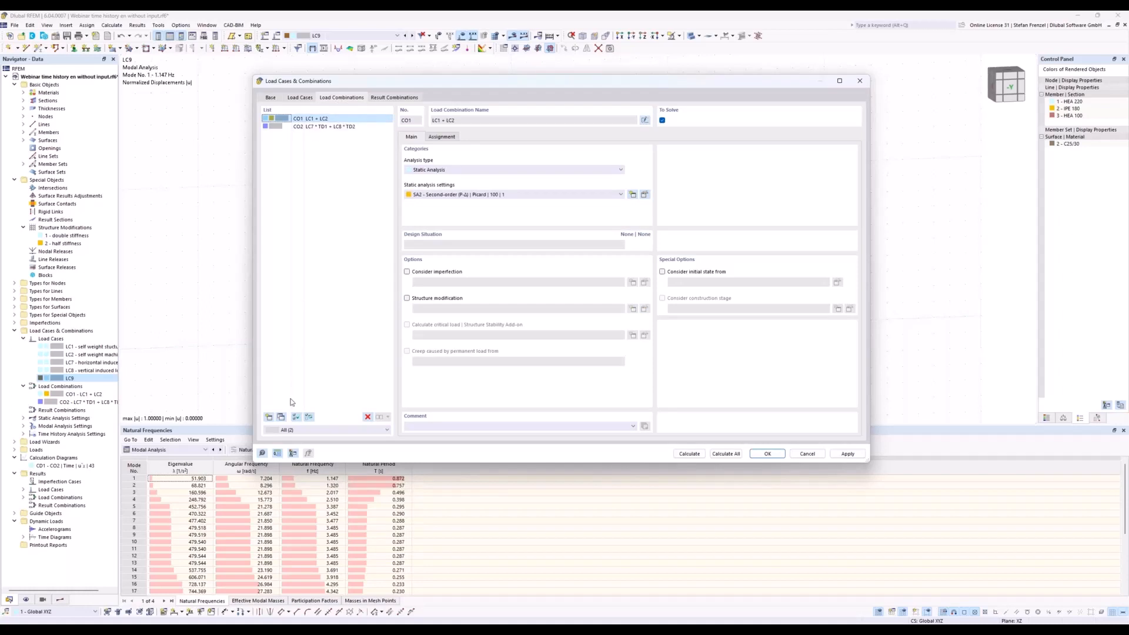
pyautogui.click(301, 127)
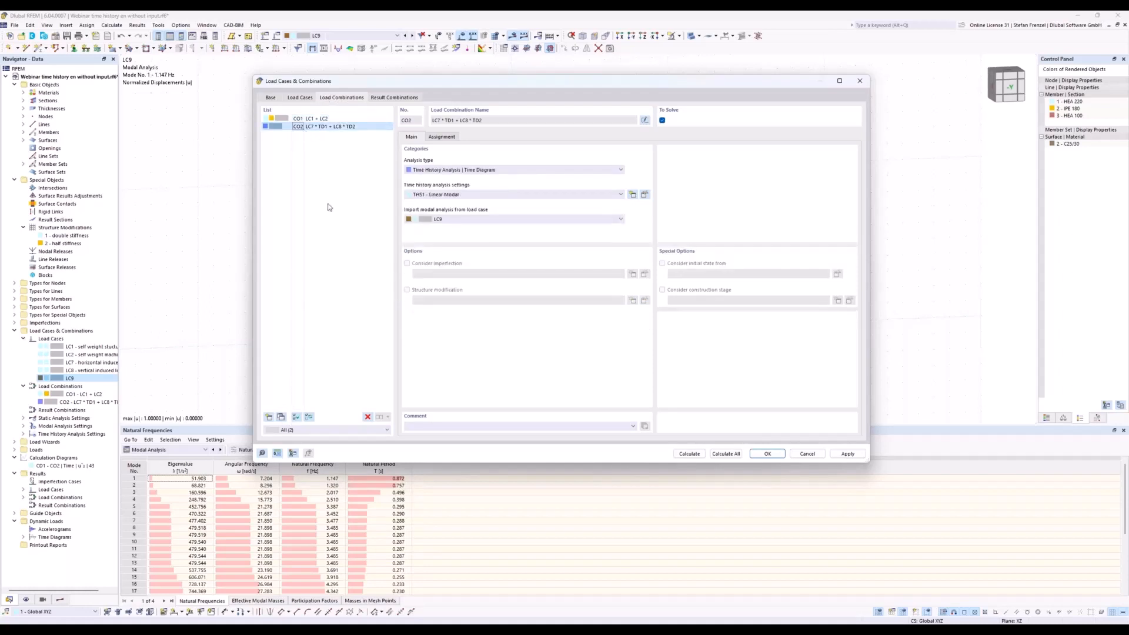
pyautogui.click(281, 417)
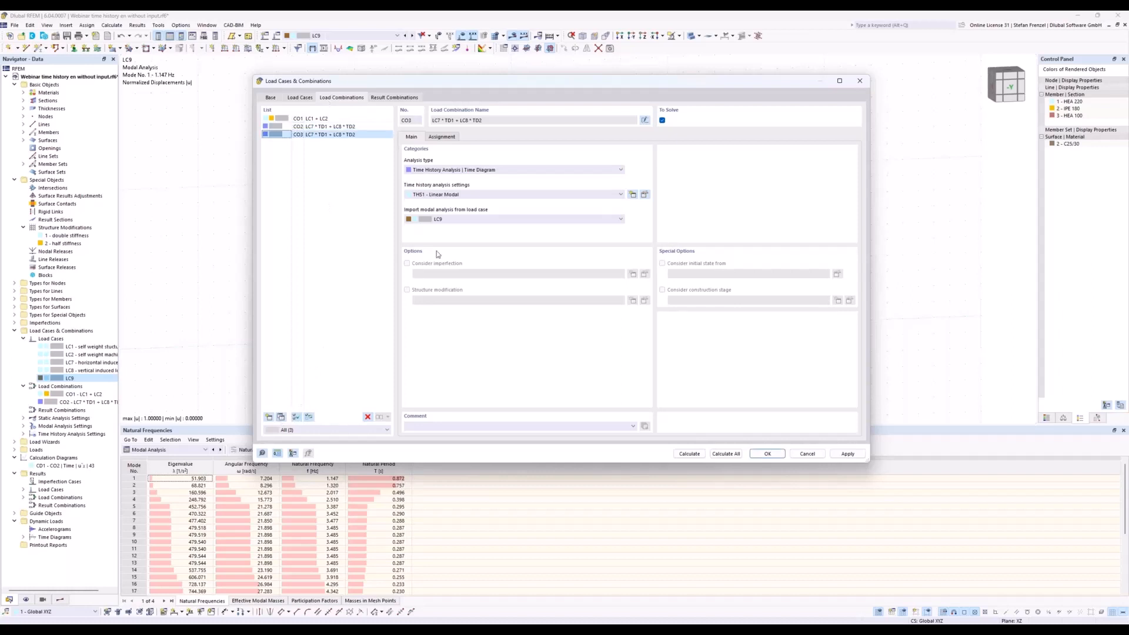
pyautogui.click(448, 221)
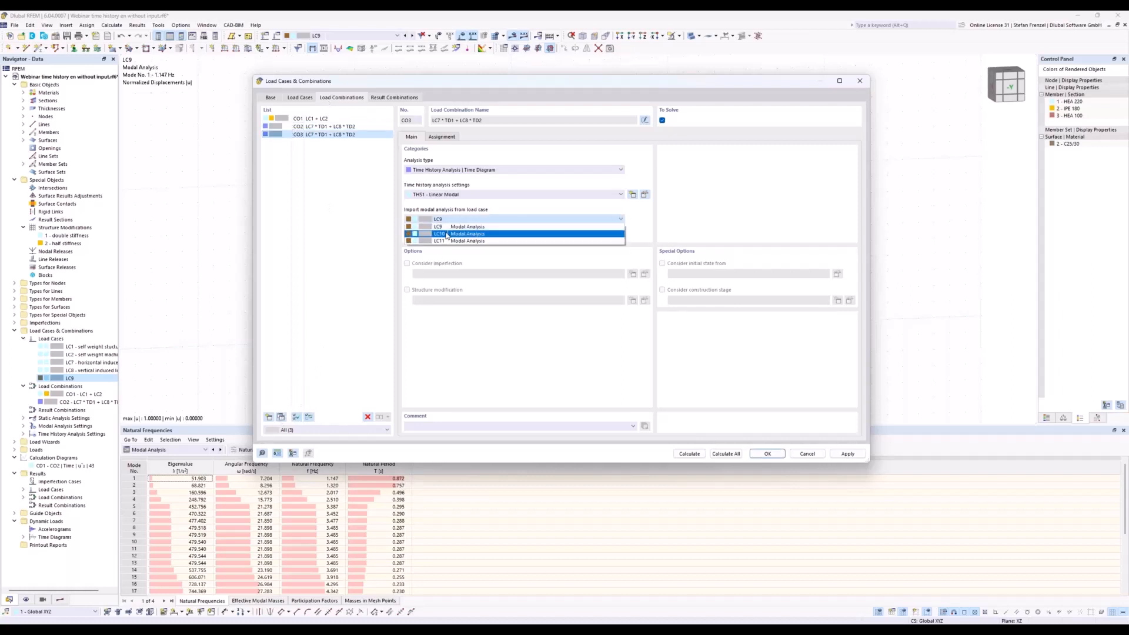
pyautogui.click(447, 234)
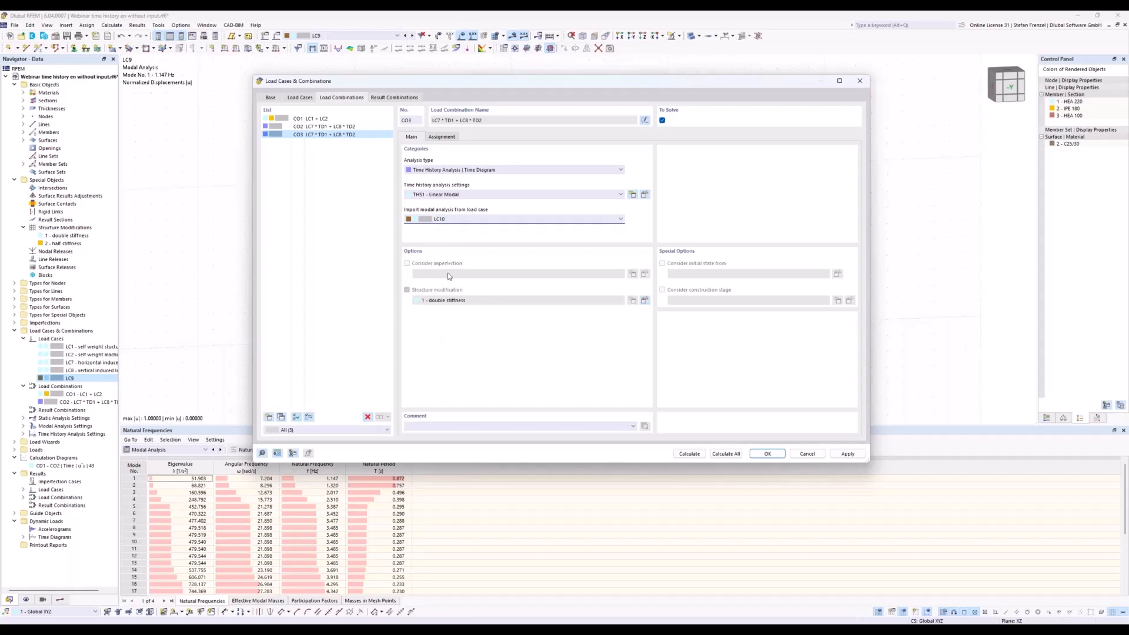
# - Copy load combination CO3, choose the load case for the copy's modal analysis import, and calculate all load cases and combinations
pyautogui.click(281, 418)
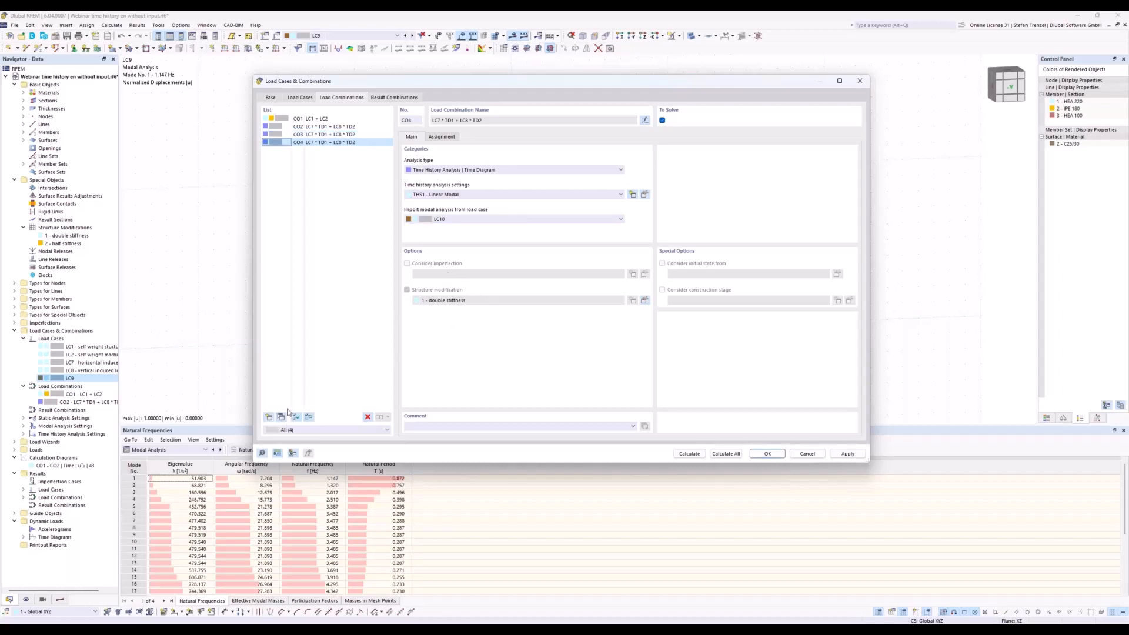
pyautogui.click(453, 221)
pyautogui.click(447, 233)
pyautogui.click(731, 457)
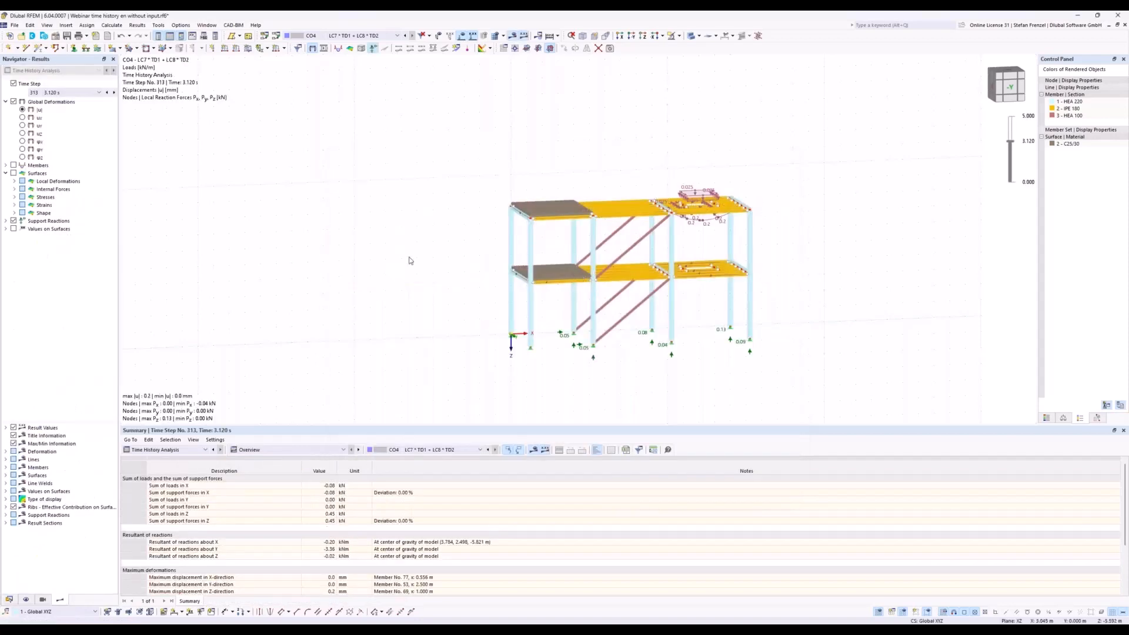
# - Open calculation diagram CD1 for editing and examine the X acceleration of node 43 under CO2
pyautogui.keyDown('ctrl'); pyautogui.moveTo(358, 277); pyautogui.dragTo(380, 298, button='middle'); pyautogui.keyUp('ctrl')
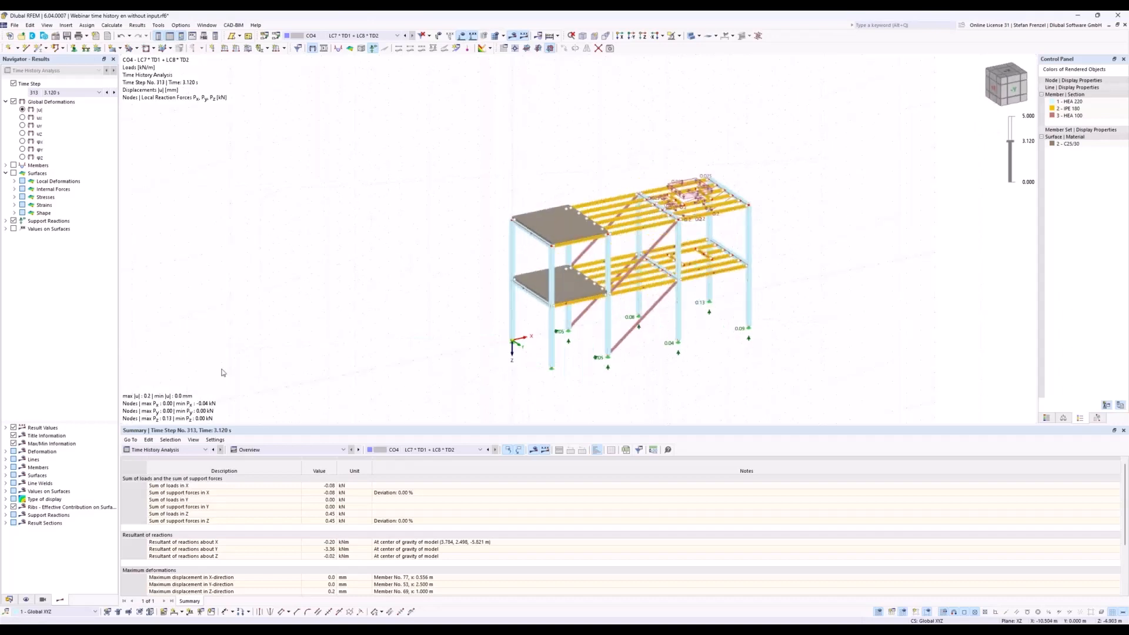
pyautogui.click(9, 600)
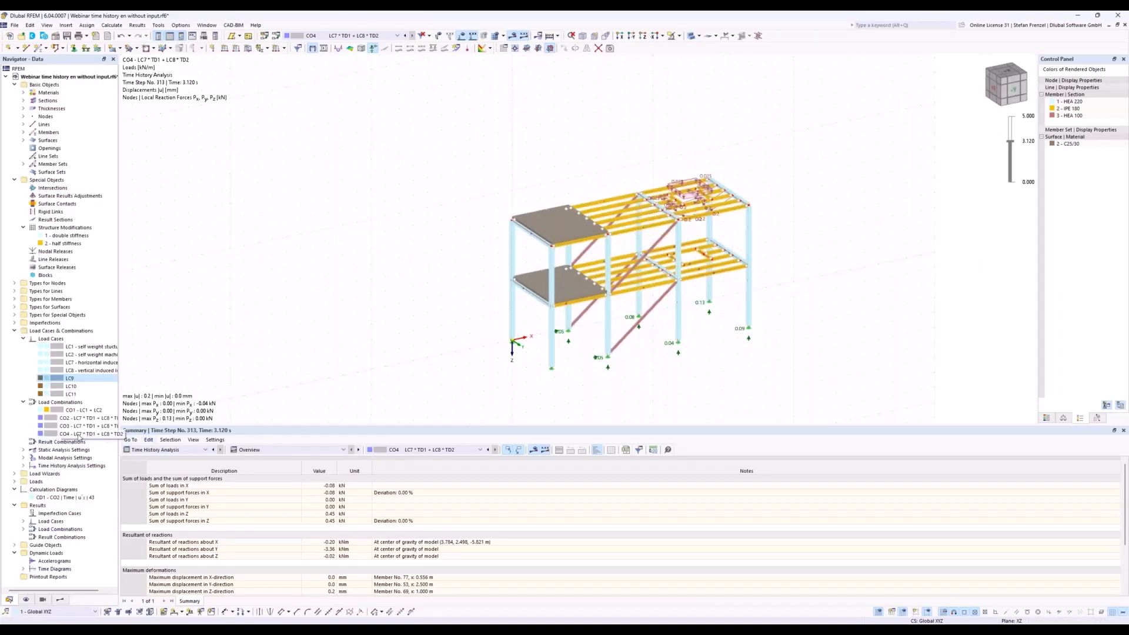
pyautogui.rightClick(62, 493)
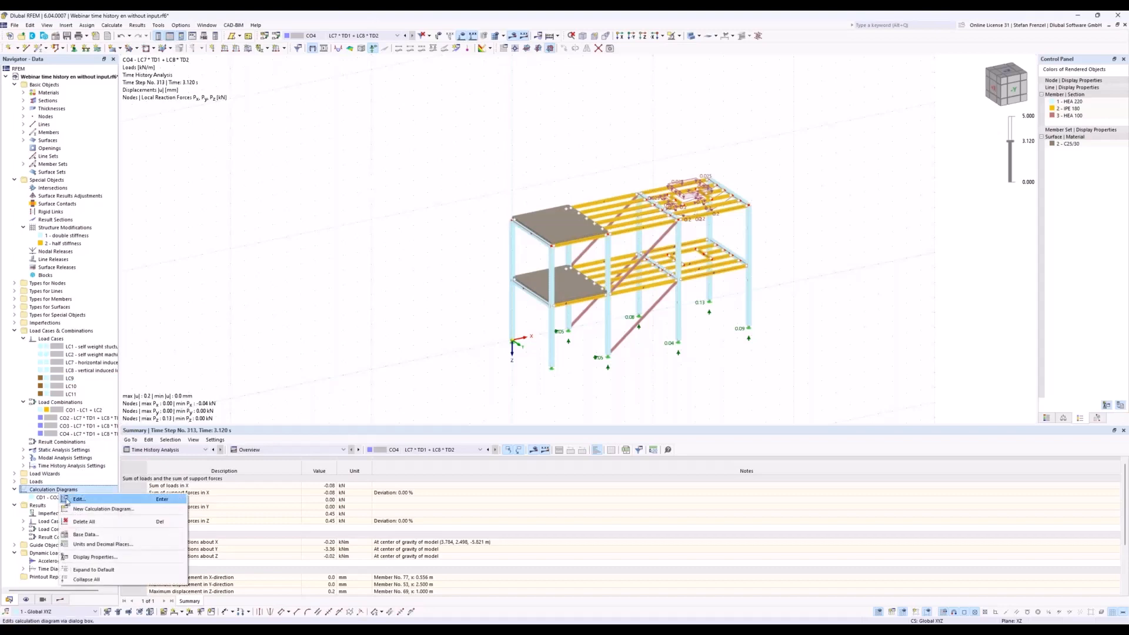
pyautogui.click(79, 499)
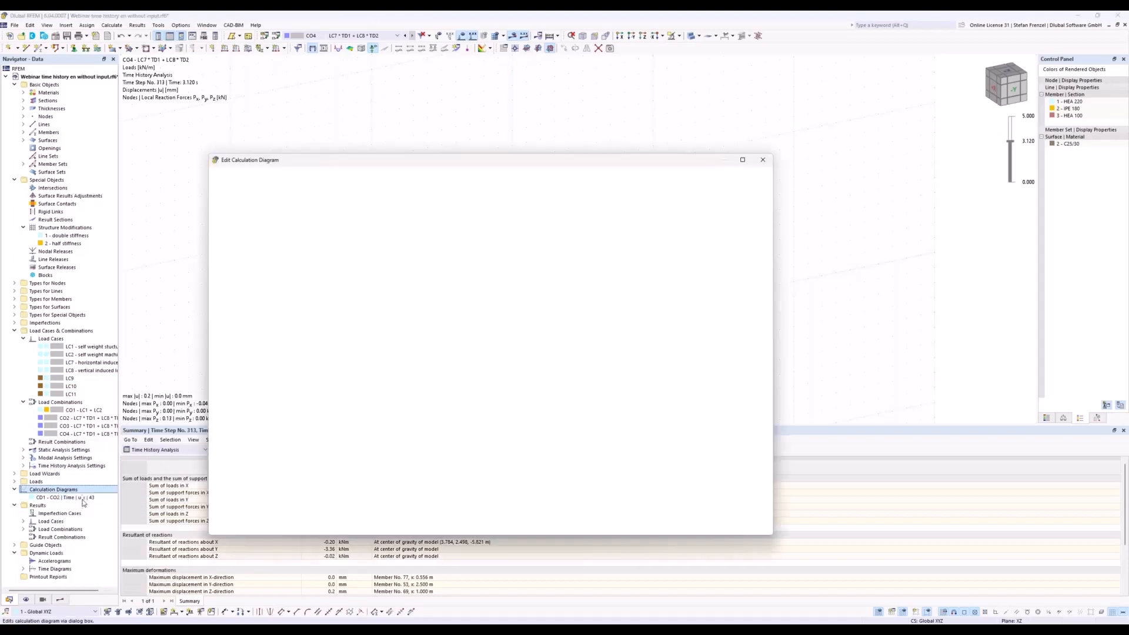
pyautogui.moveTo(370, 159); pyautogui.dragTo(398, 35)
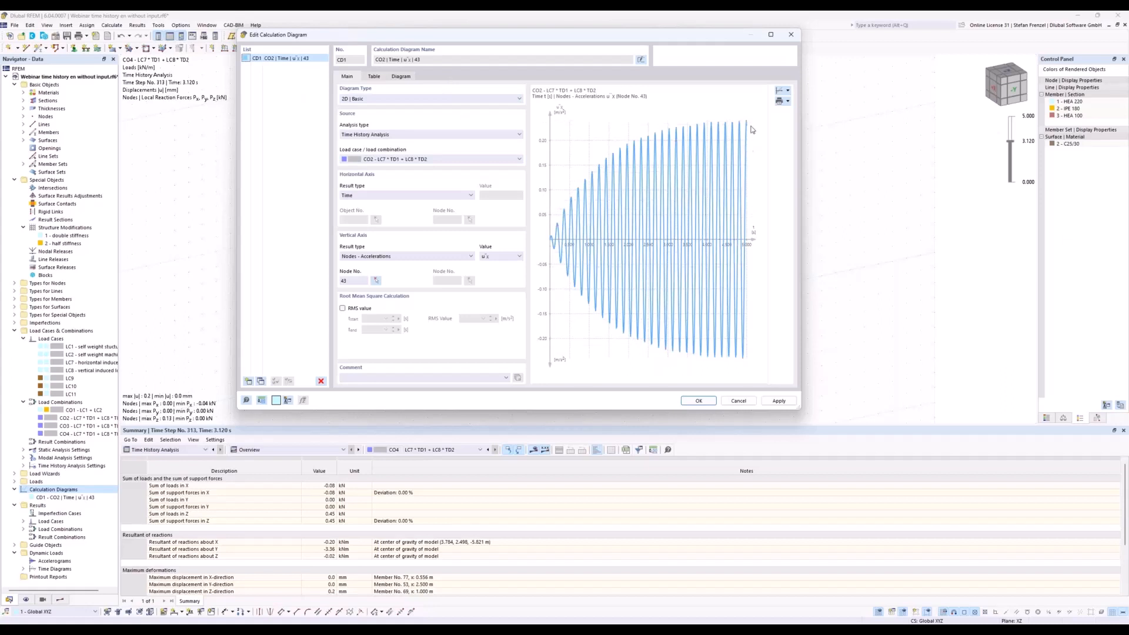
# - Copy calculation diagram CD1, set the copy's load combination to CO3 and examine its acceleration curve for node 43
pyautogui.click(262, 382)
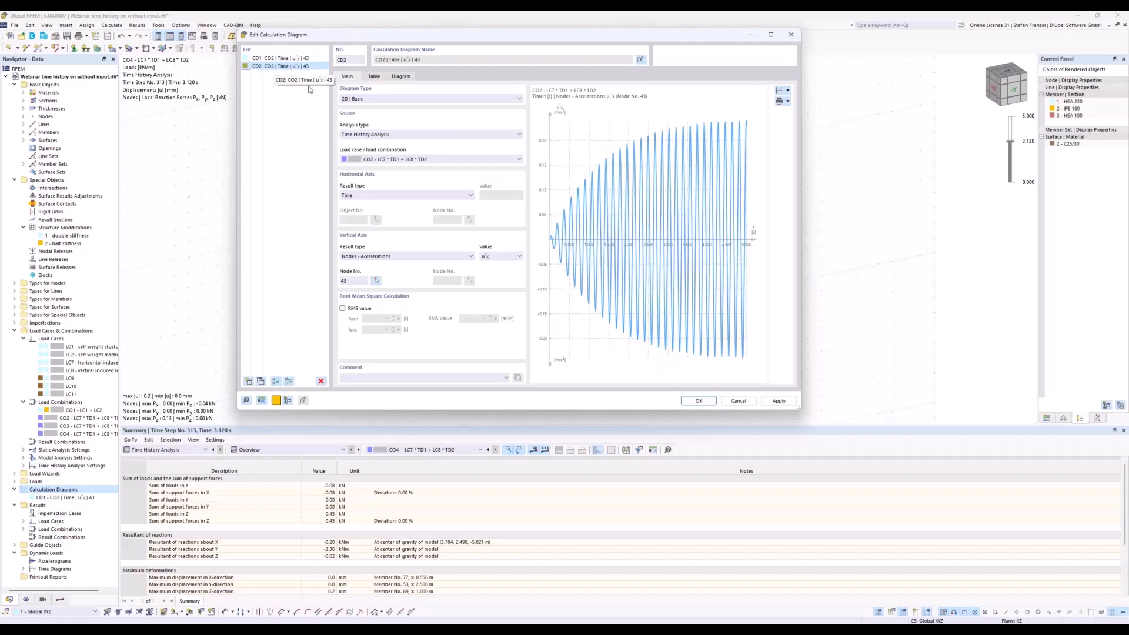
pyautogui.click(399, 160)
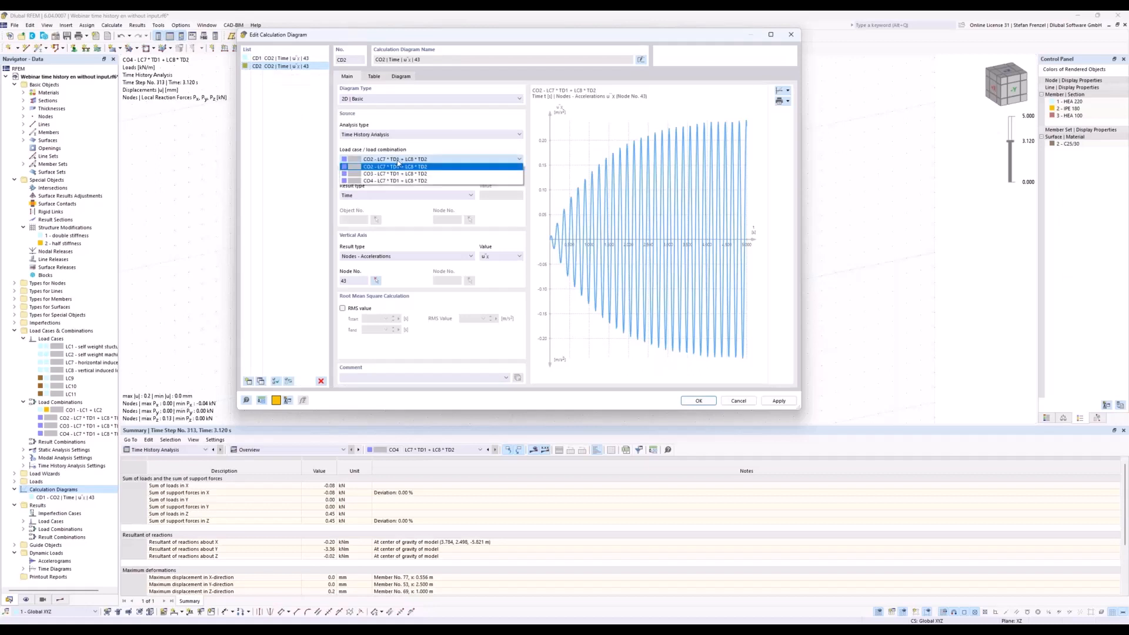
pyautogui.click(393, 173)
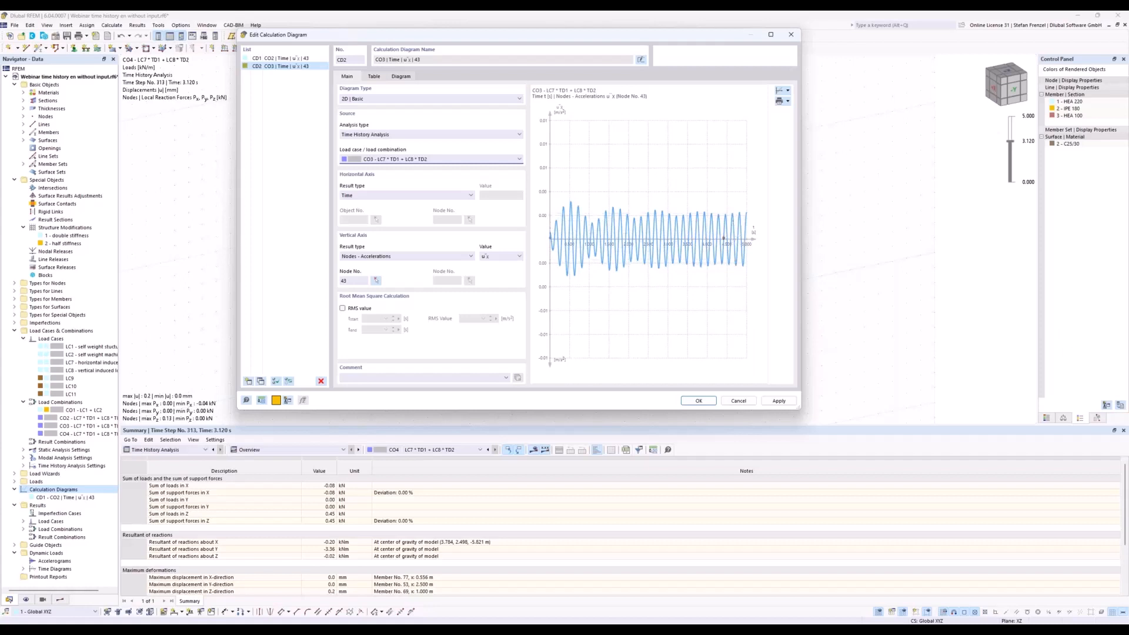
pyautogui.scroll(5, 732, 221)
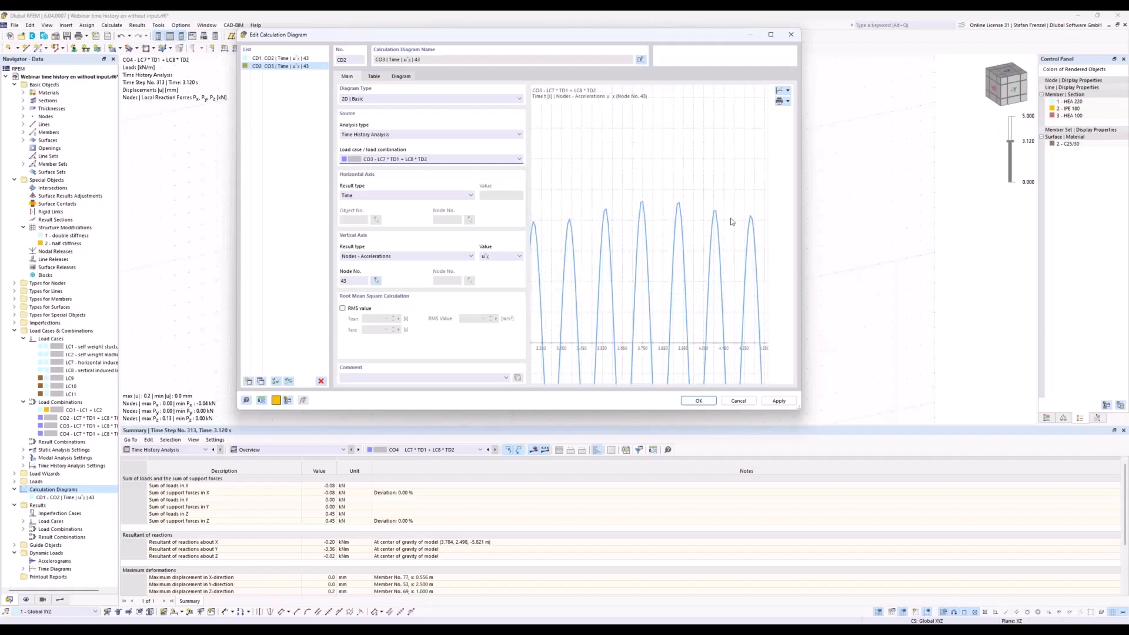
pyautogui.scroll(-8, 705, 210)
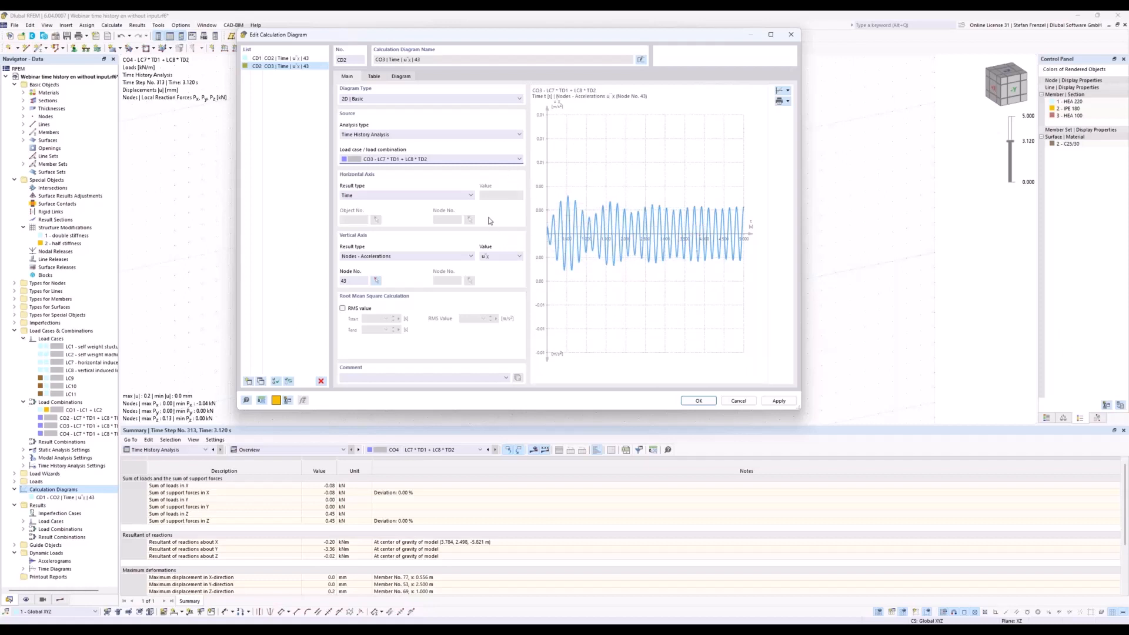
# - Set calculation diagram CD2's load combination to CO4 and compare its node 43 acceleration curve with that of CD1
pyautogui.click(490, 158)
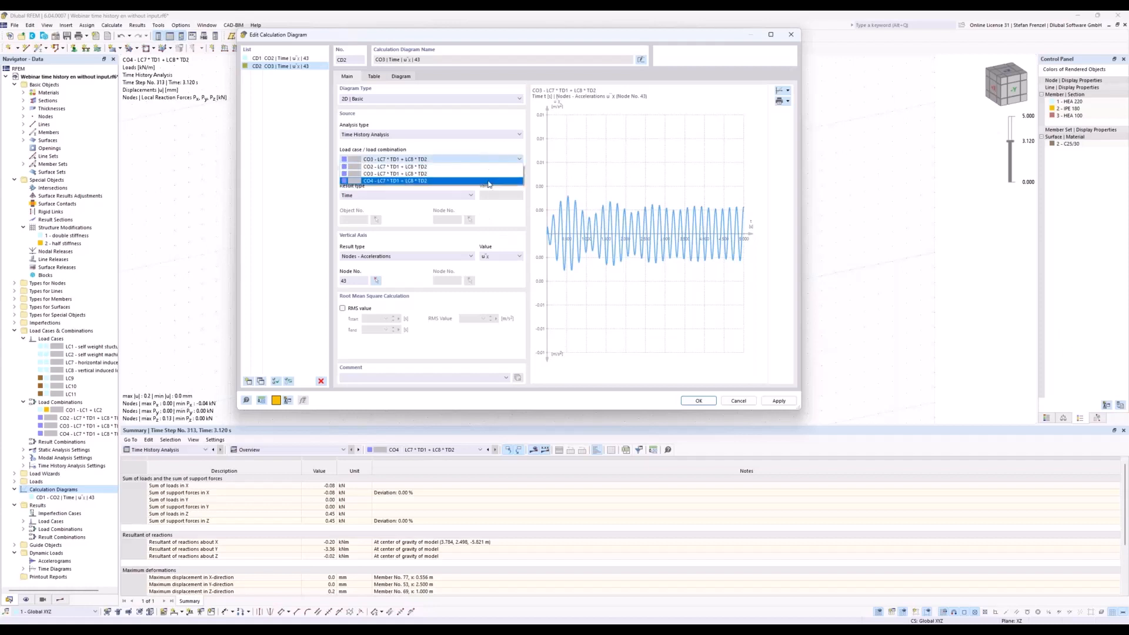
pyautogui.click(488, 184)
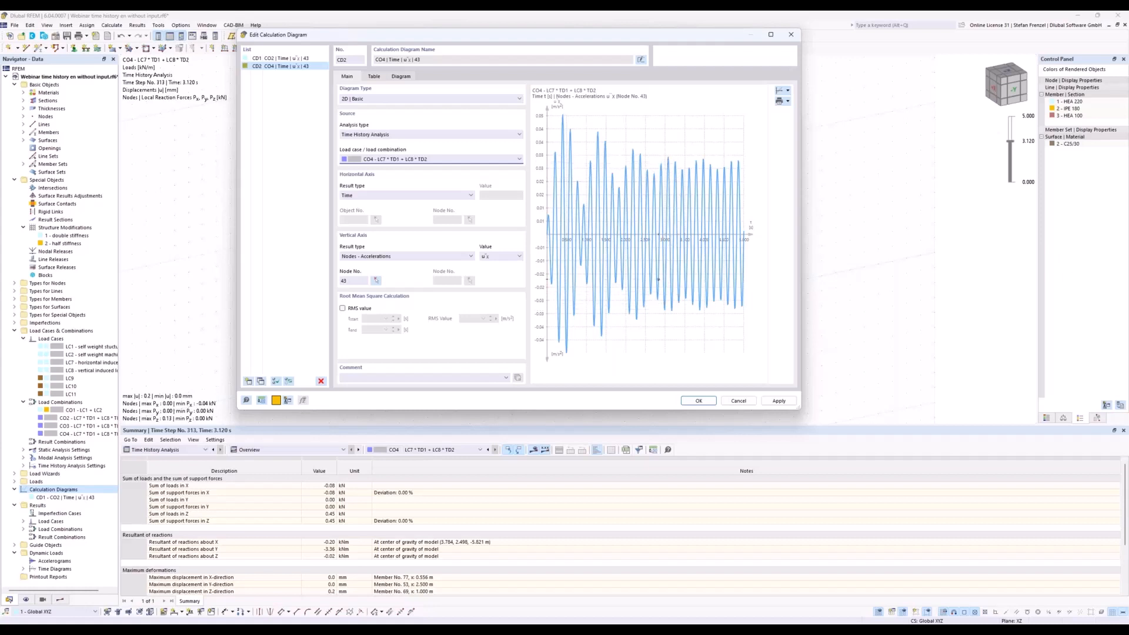
pyautogui.click(414, 161)
pyautogui.click(414, 166)
pyautogui.click(288, 58)
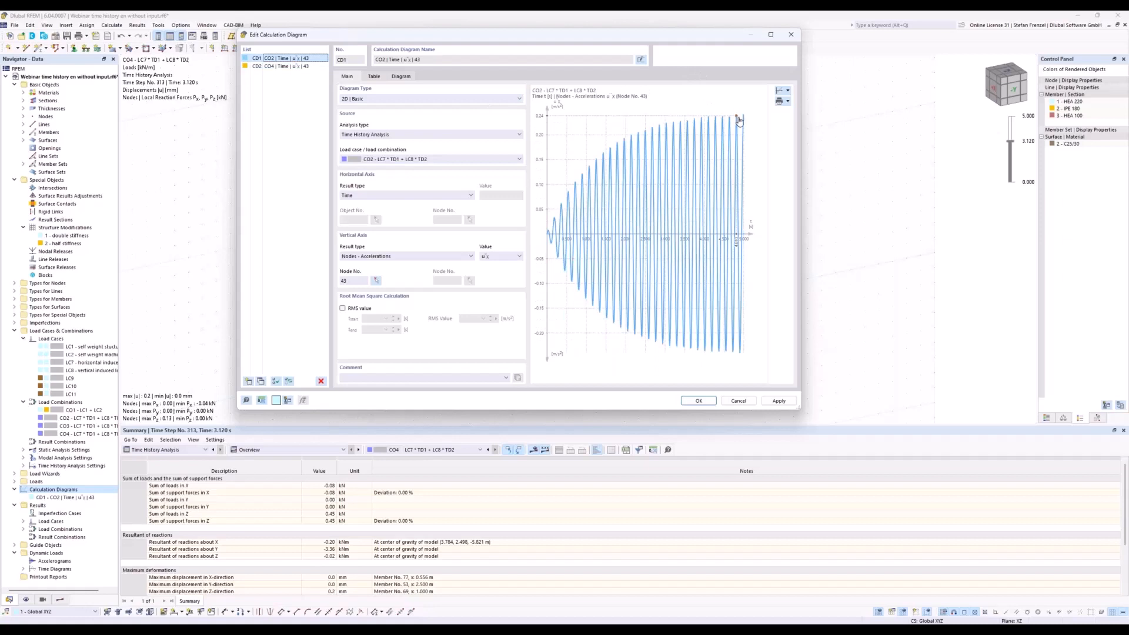
pyautogui.click(295, 67)
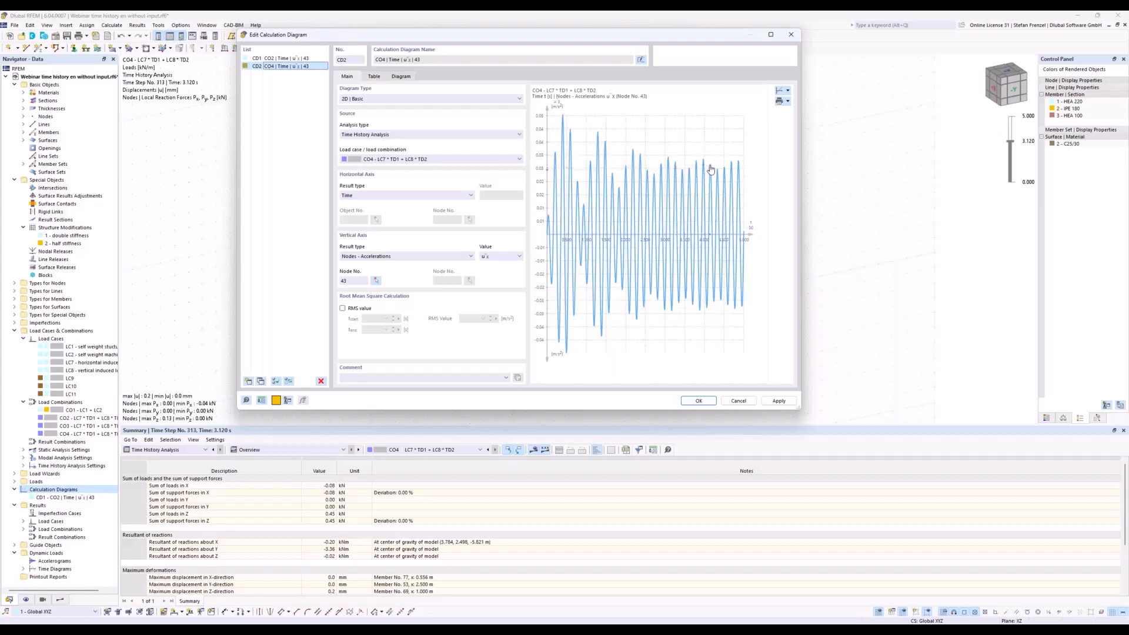
# - Accept the calculation diagrams and orbit the frame to a nearly frontal view showing the bracing
pyautogui.moveTo(645, 40); pyautogui.dragTo(677, 252)
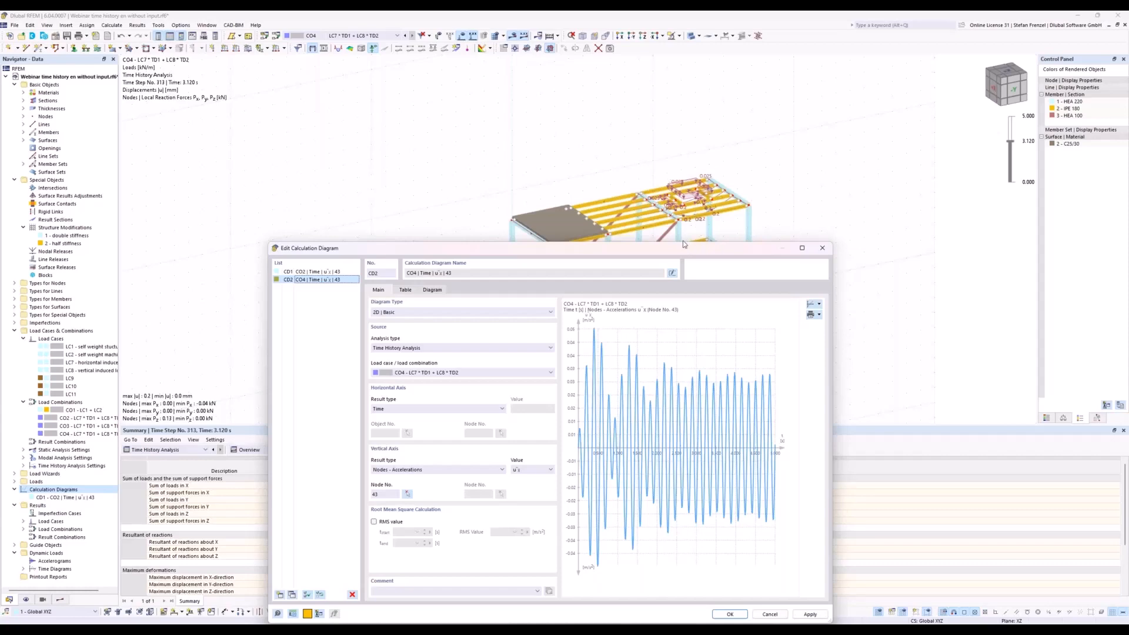
pyautogui.moveTo(682, 241); pyautogui.dragTo(551, 73)
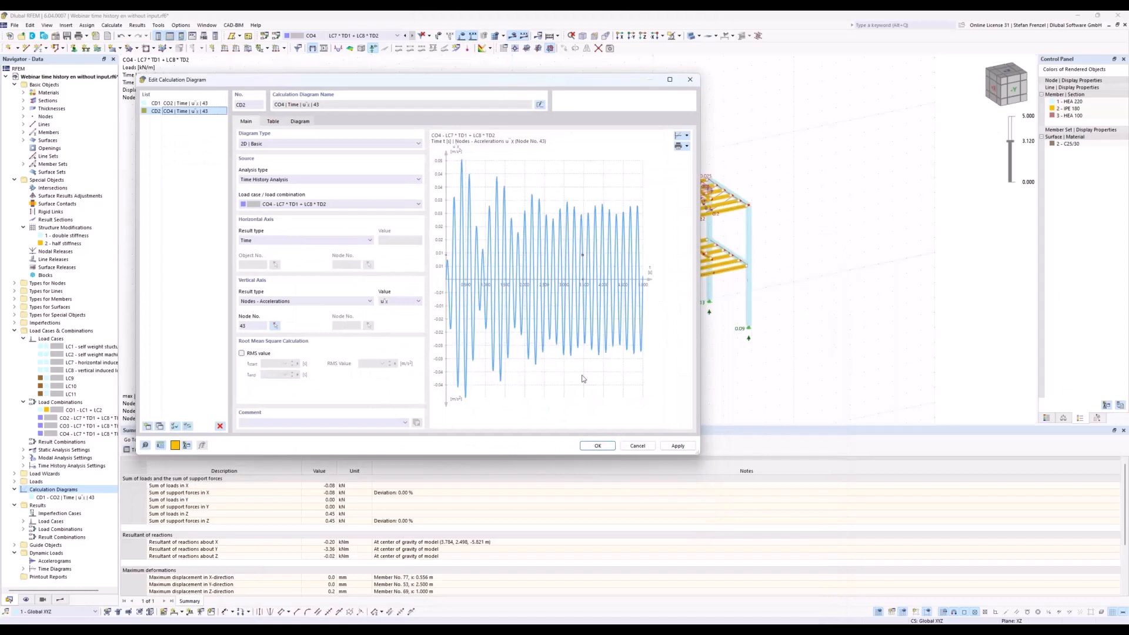
pyautogui.click(599, 447)
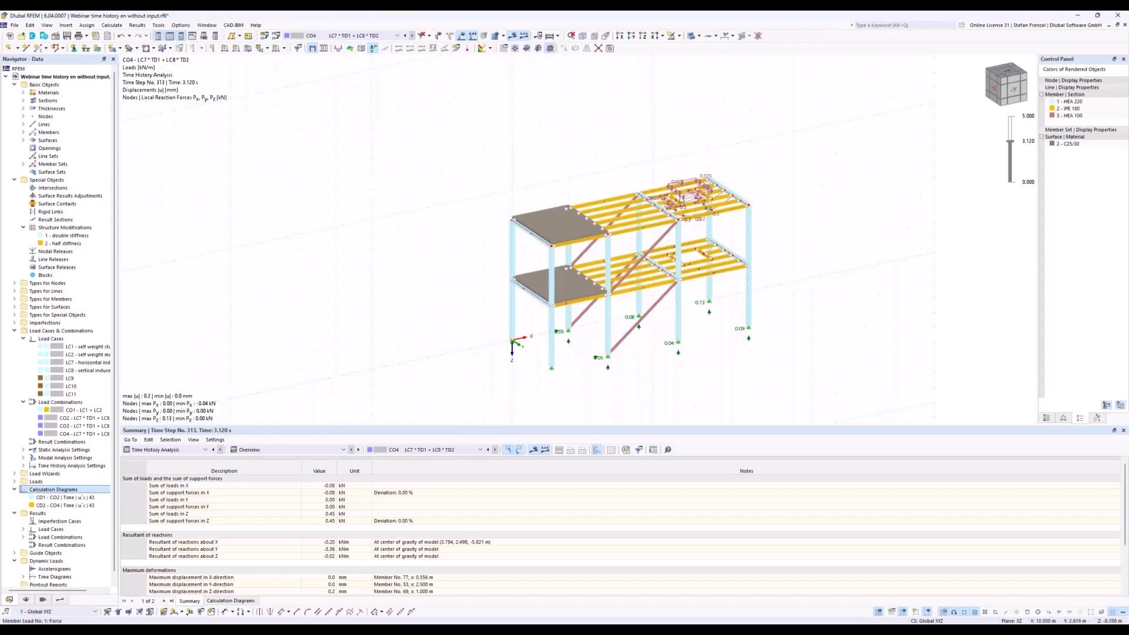
pyautogui.moveTo(680, 200)
pyautogui.keyDown('ctrl'); pyautogui.moveTo(740, 291); pyautogui.dragTo(674, 264, button='middle'); pyautogui.keyUp('ctrl')
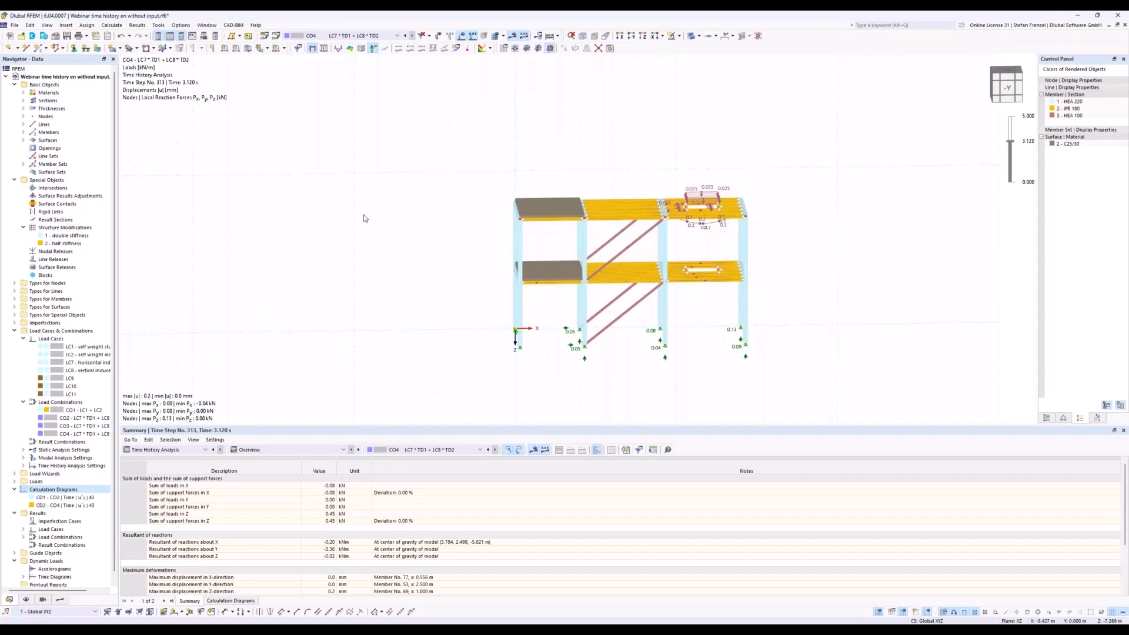
pyautogui.click(15, 25)
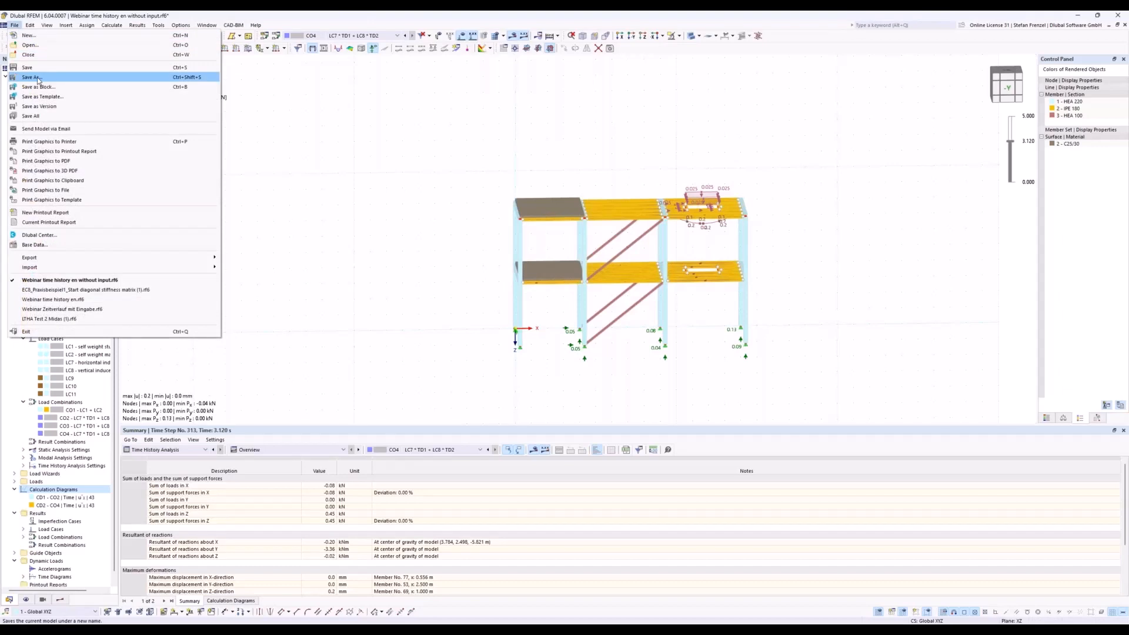
pyautogui.click(285, 125)
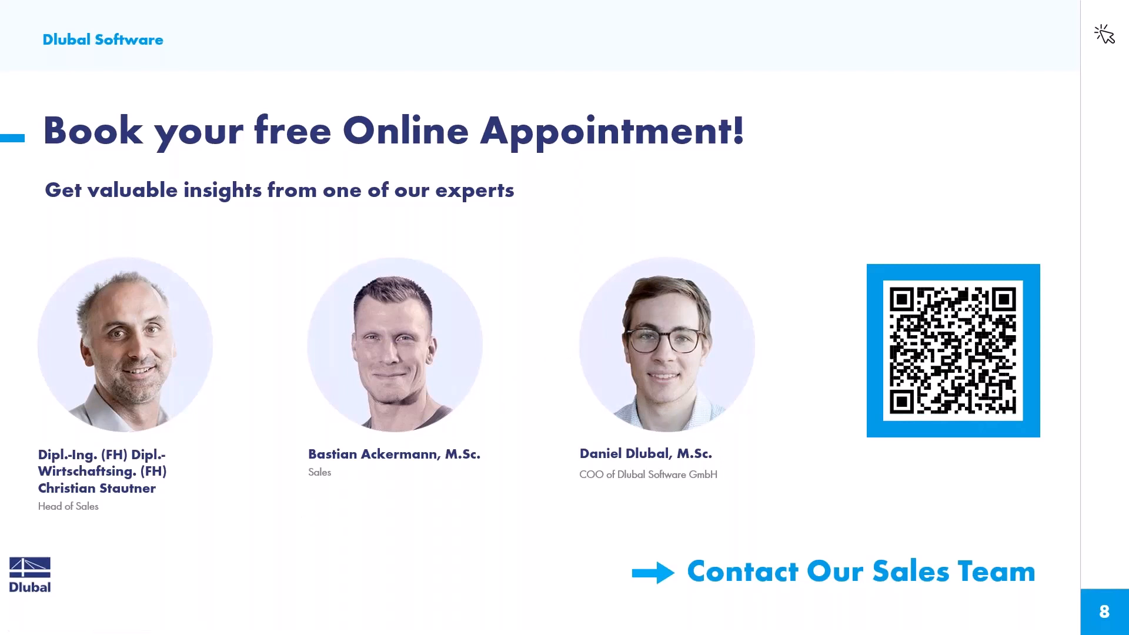
# - Switch to the web browser and open the Webinars page among the events on the Dlubal website
pyautogui.hotkey('alt', 'Tab')
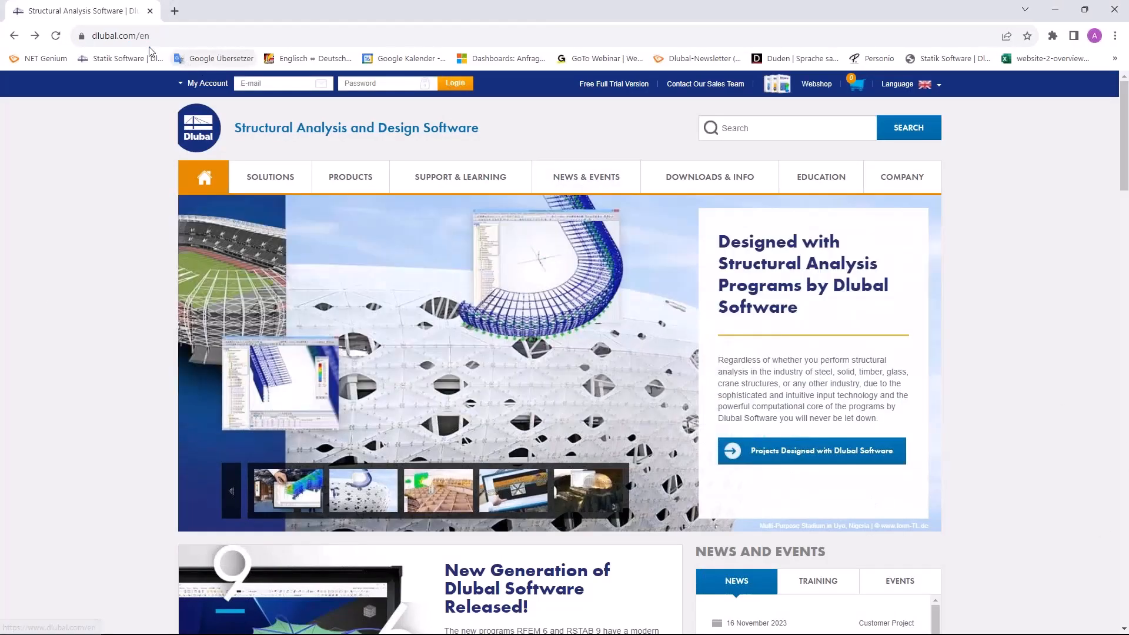
pyautogui.moveTo(591, 181)
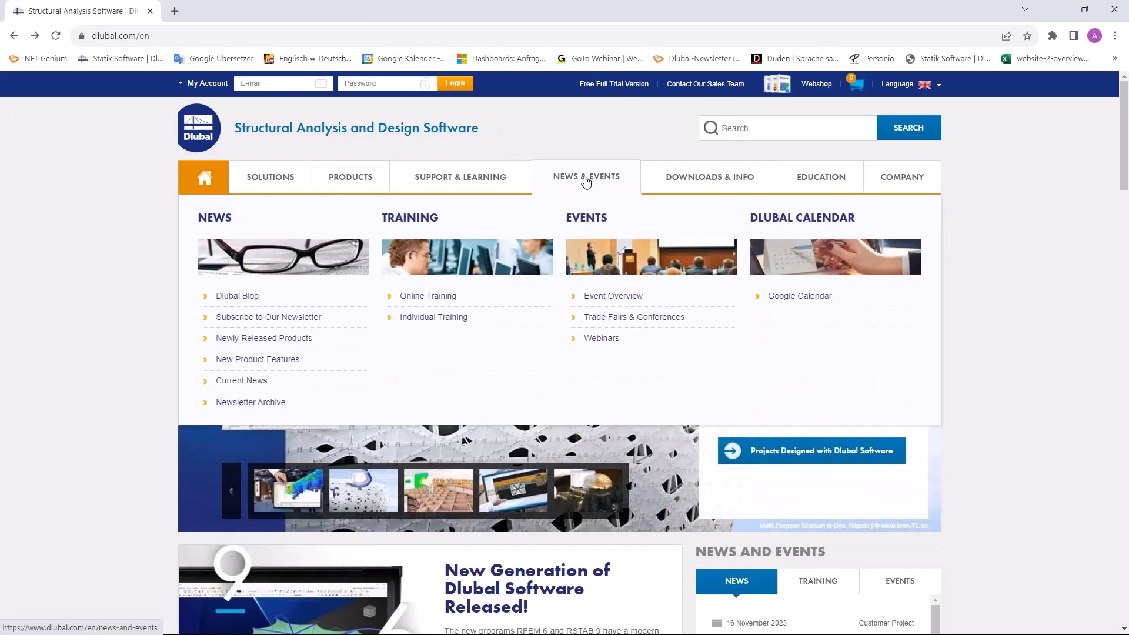
pyautogui.click(603, 340)
# - Look through the list of upcoming webinars with their dates and topics
pyautogui.scroll(-2, 469, 410)
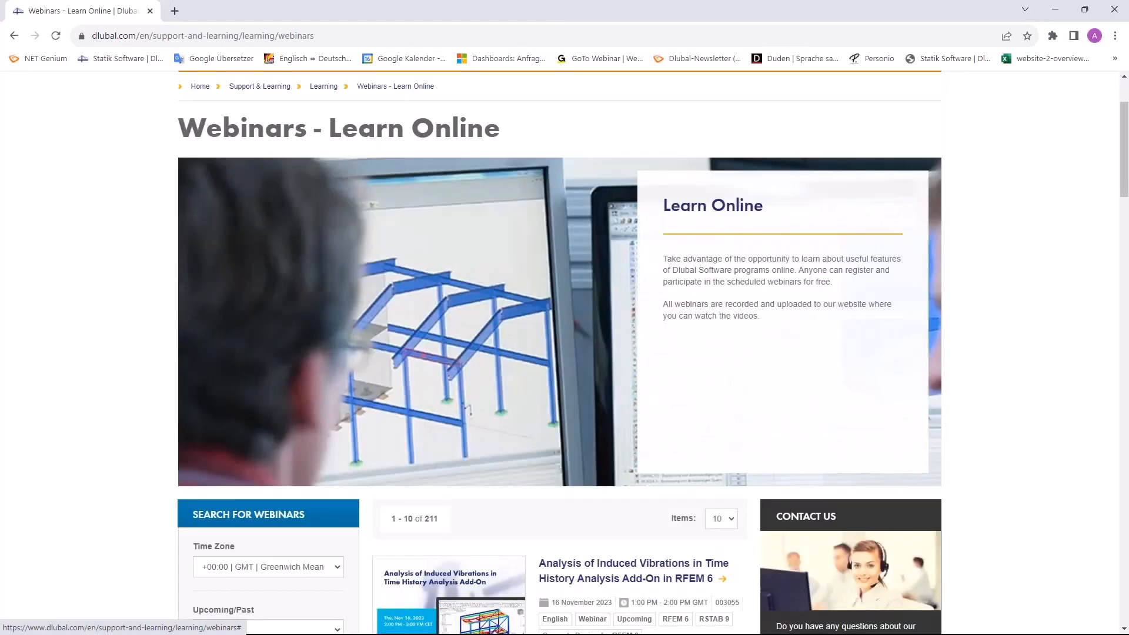
pyautogui.scroll(-5, 469, 409)
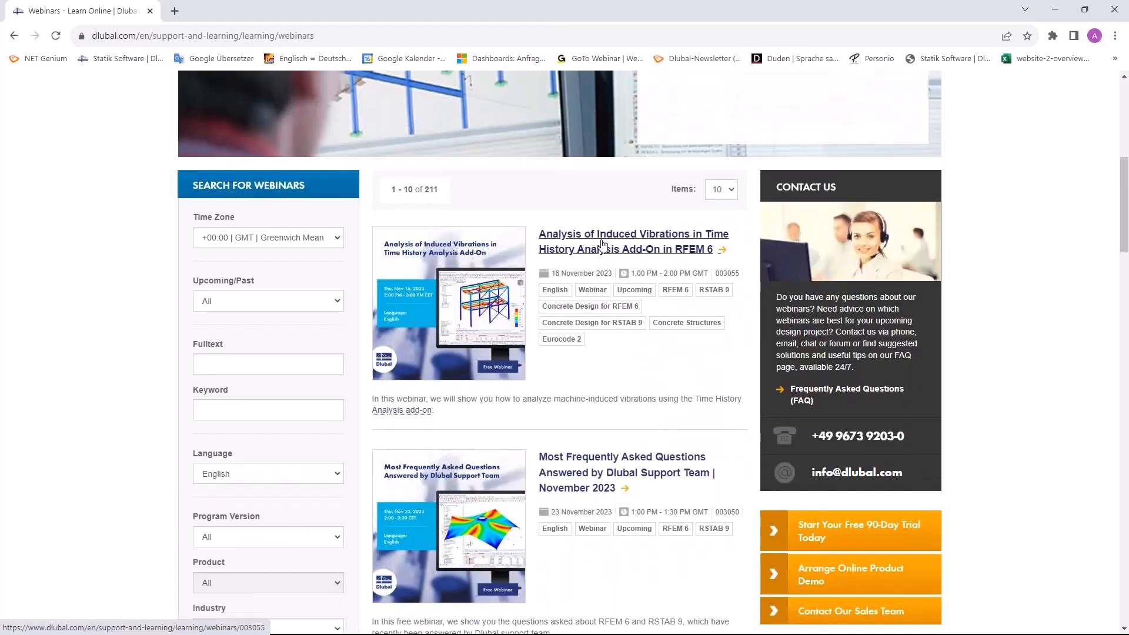
pyautogui.scroll(-3, 604, 246)
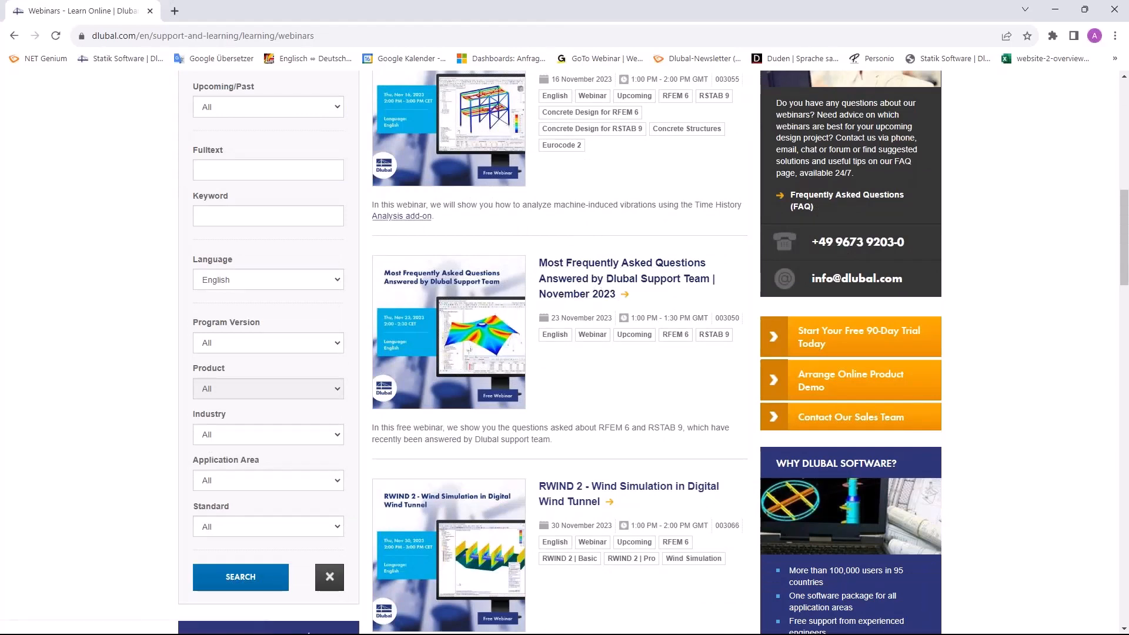
pyautogui.scroll(-3, 584, 320)
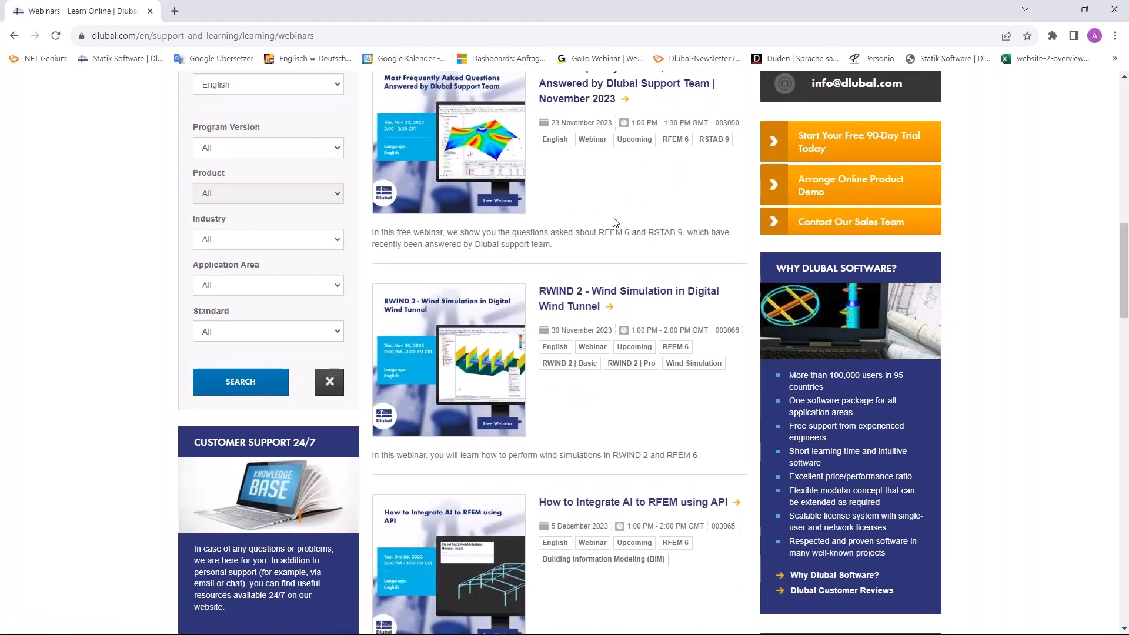
pyautogui.scroll(-3, 615, 221)
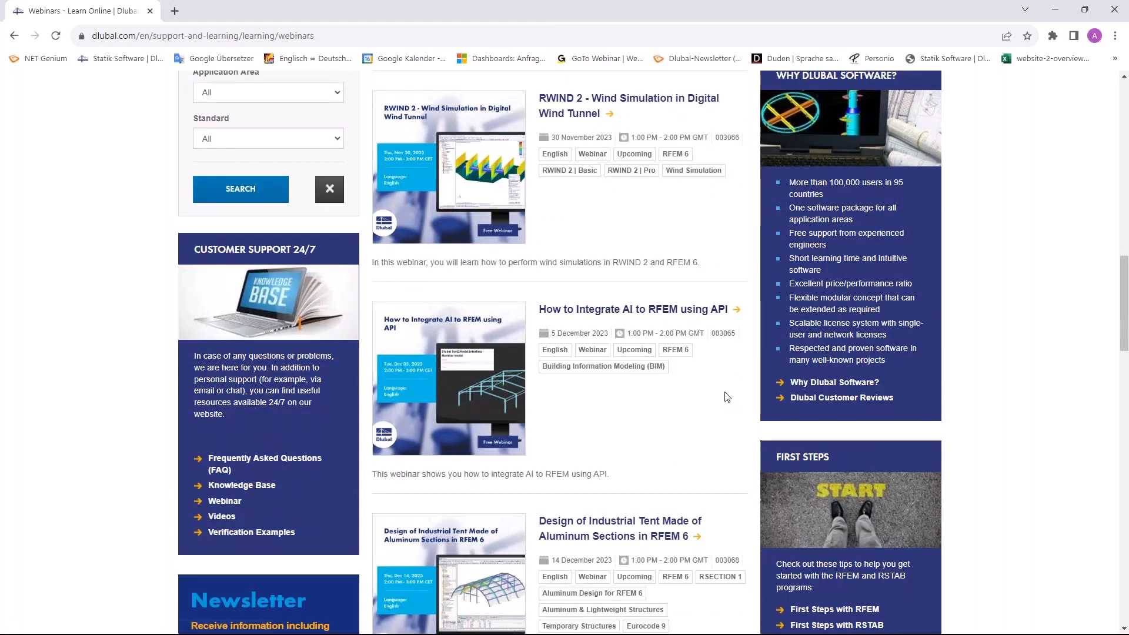
pyautogui.scroll(8, 728, 397)
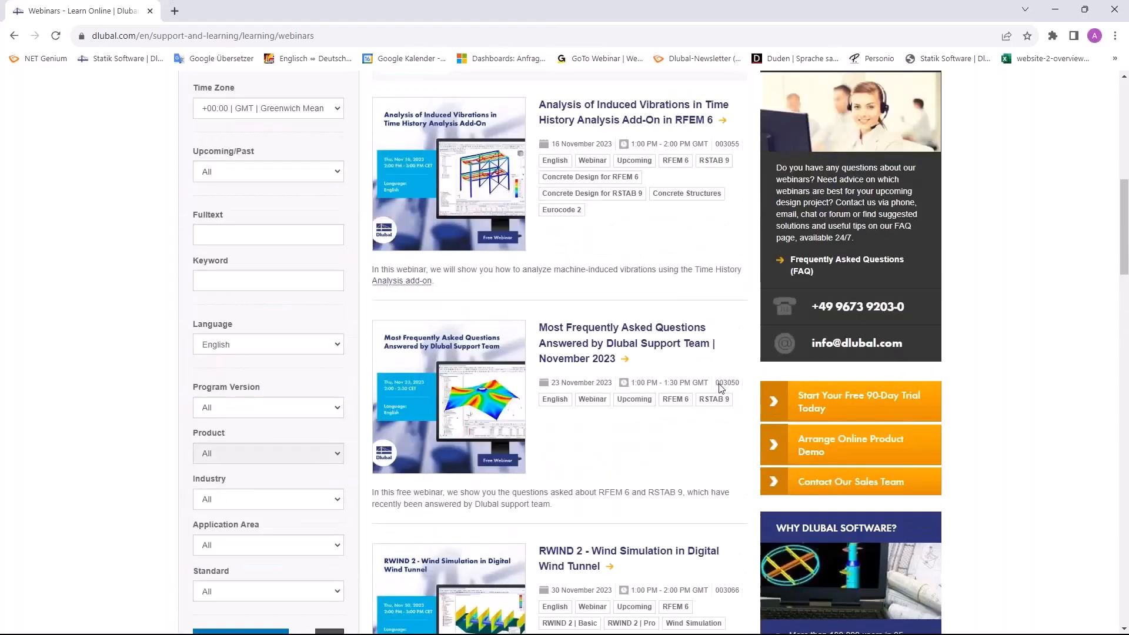
pyautogui.scroll(2, 721, 389)
pyautogui.scroll(1, 685, 386)
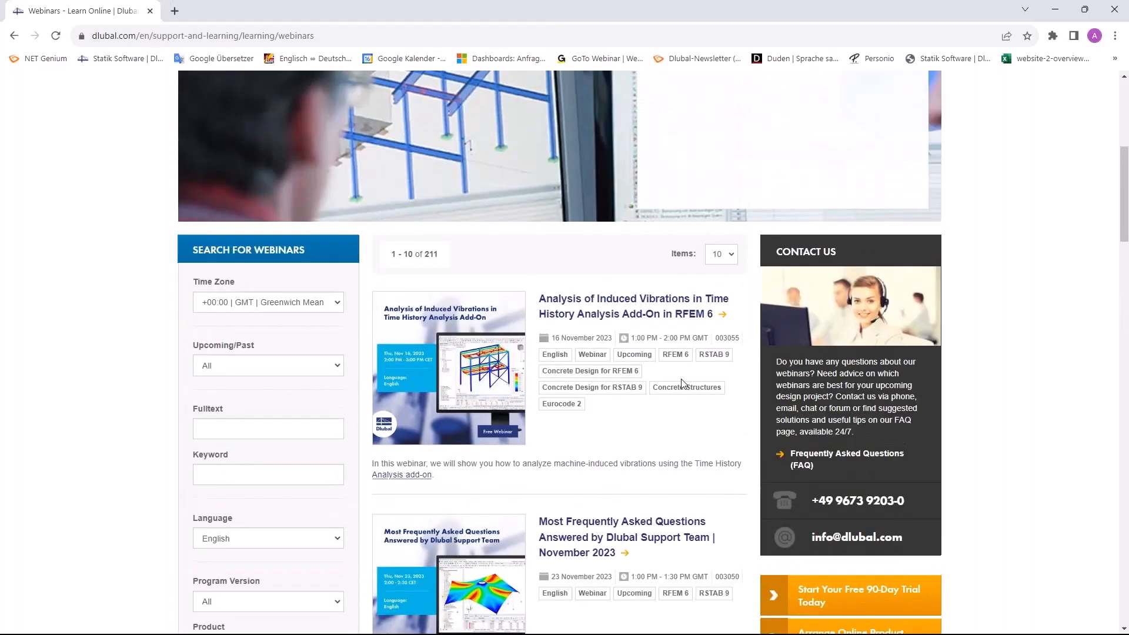
pyautogui.scroll(-1, 623, 421)
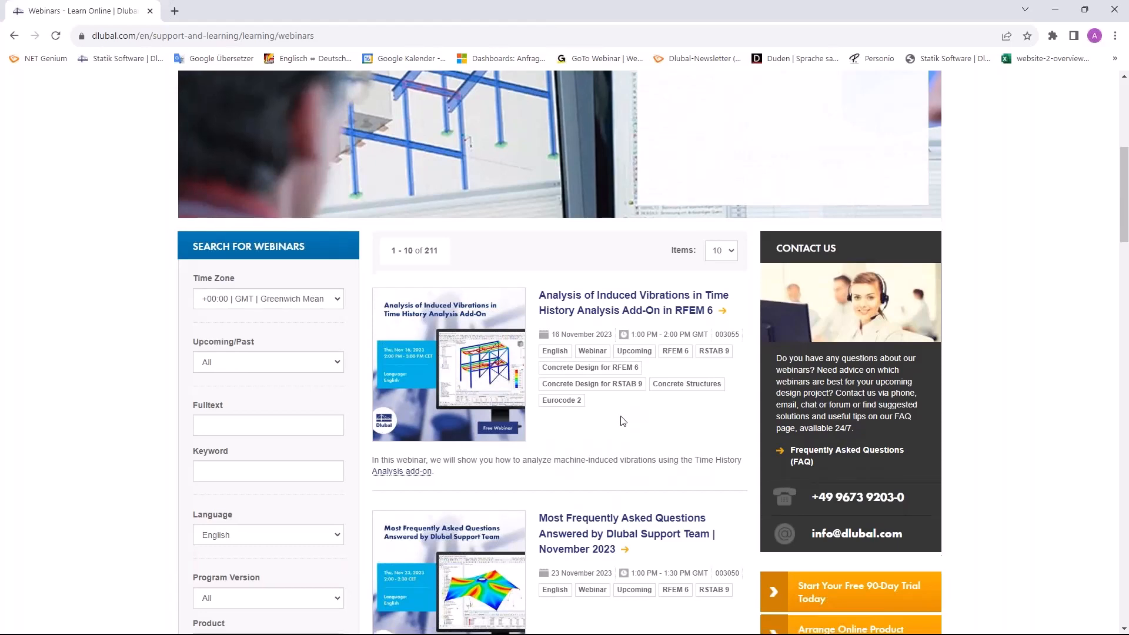
# - Open the webinar "Analysis of Induced Vibrations in Time History Analysis Add-On in RFEM 6" and examine its schedule, downloads, recommended events and videos
pyautogui.scroll(2, 615, 388)
pyautogui.click(606, 370)
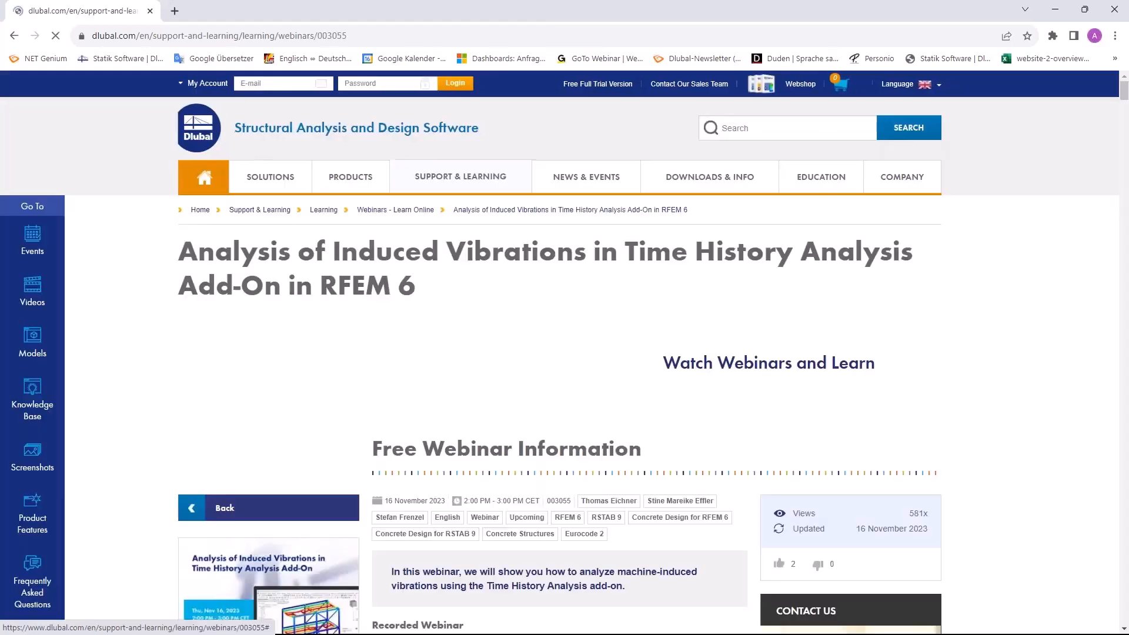
pyautogui.scroll(-4, 531, 294)
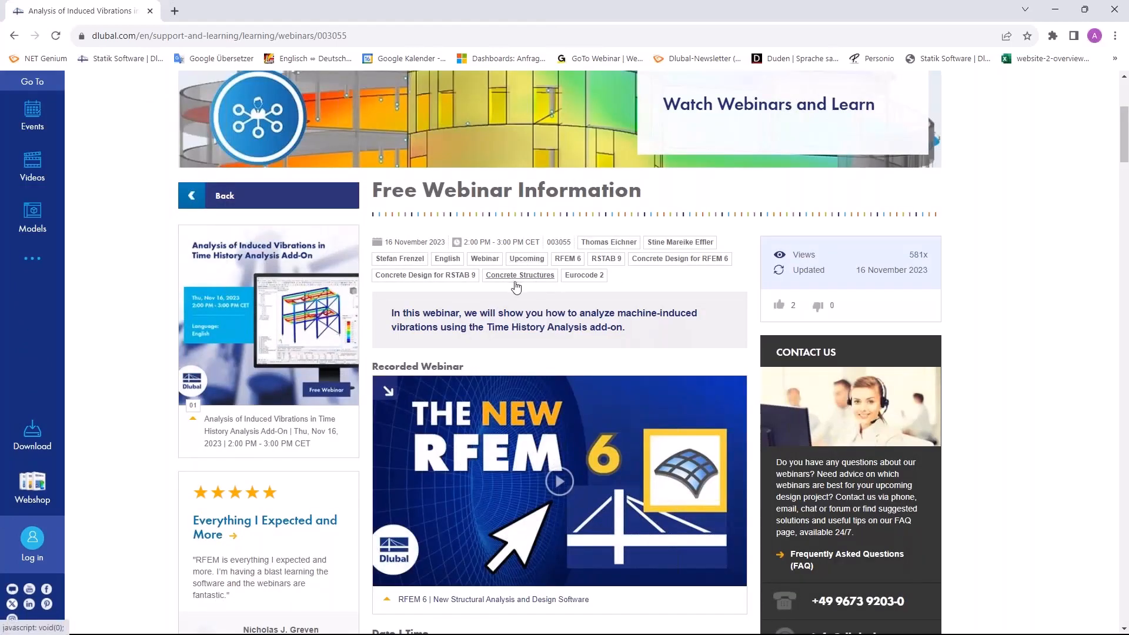
pyautogui.scroll(-3, 558, 300)
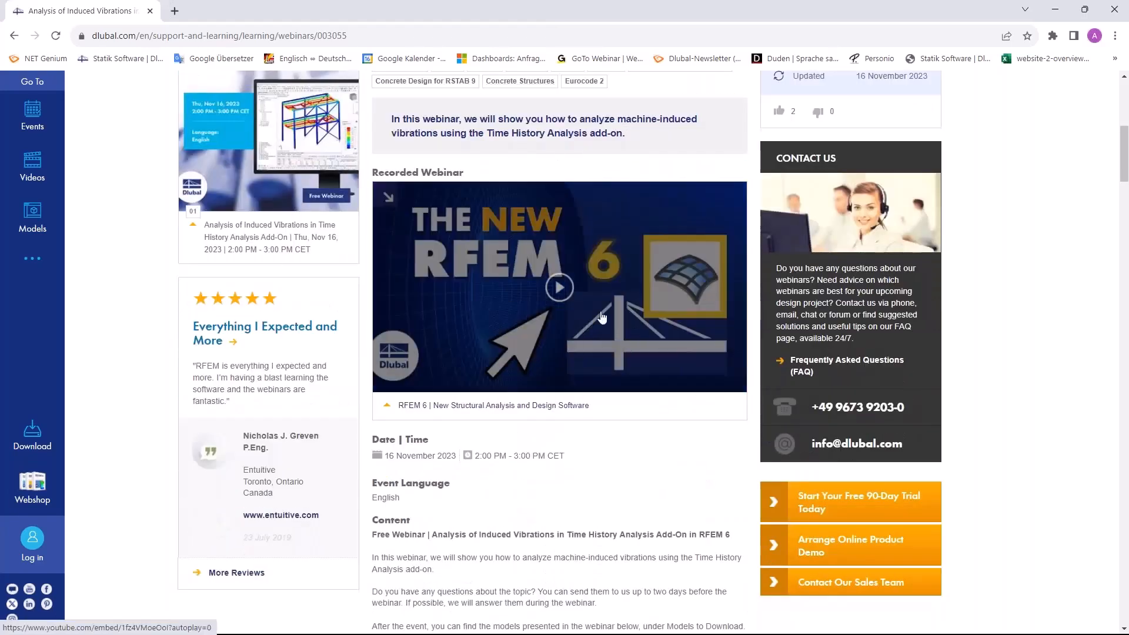
pyautogui.scroll(-7, 602, 318)
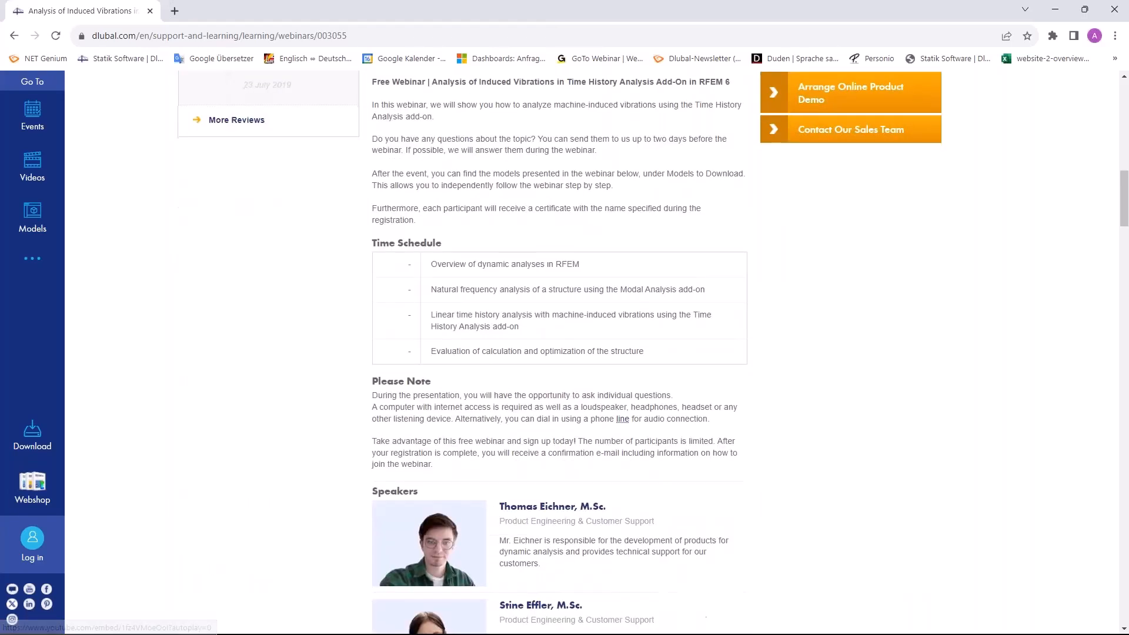
pyautogui.scroll(-7, 430, 435)
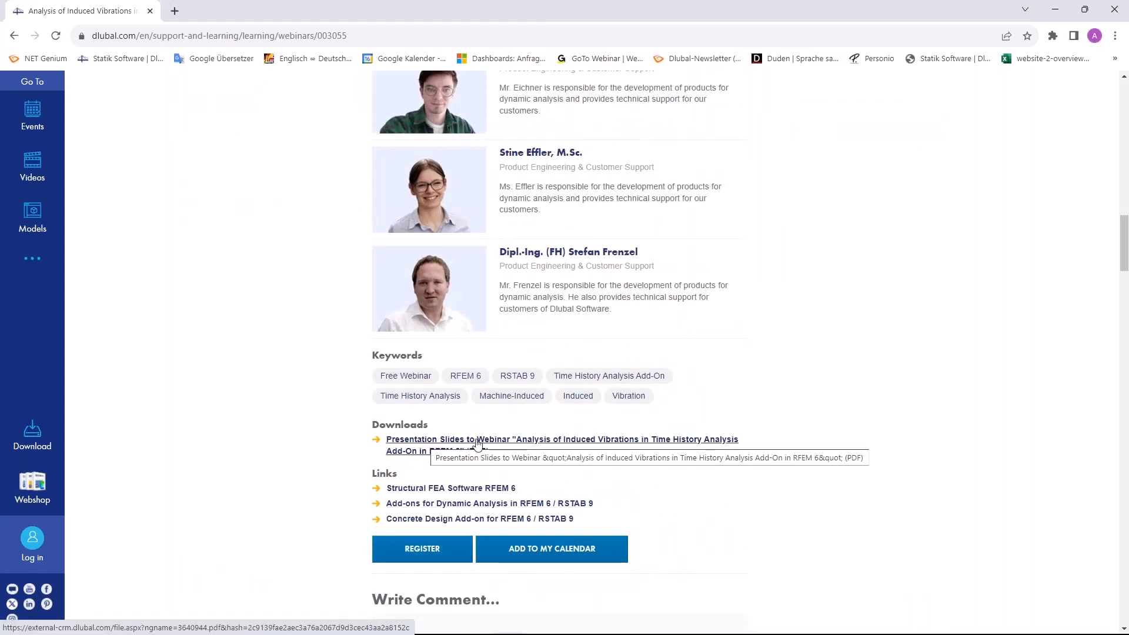
pyautogui.scroll(-6, 471, 447)
pyautogui.scroll(-18, 984, 351)
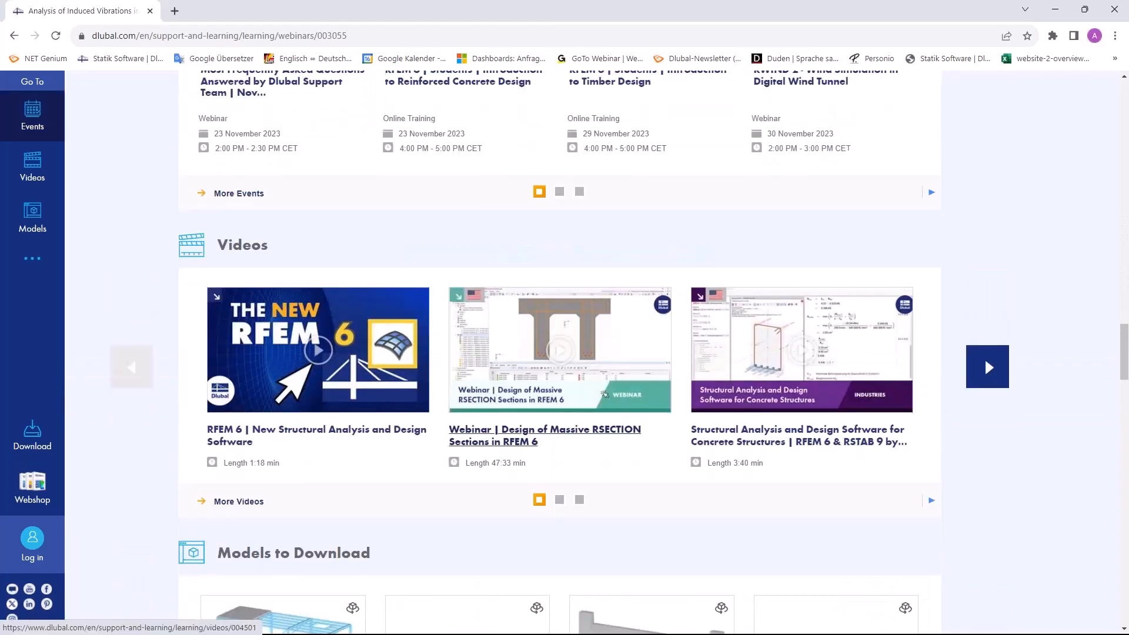
pyautogui.scroll(20, 259, 360)
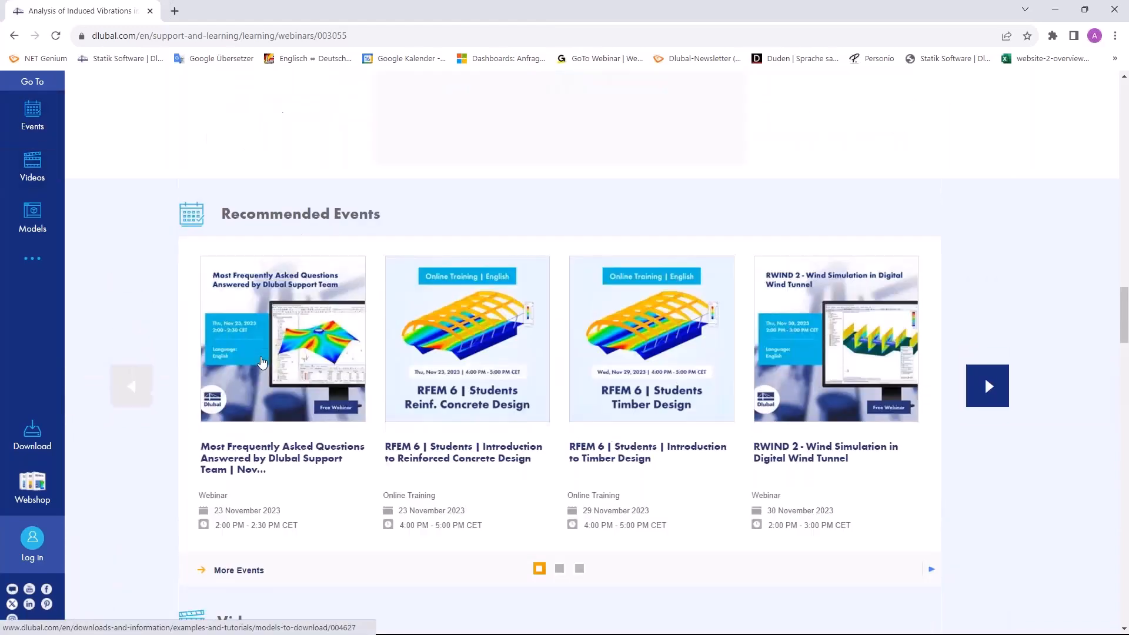